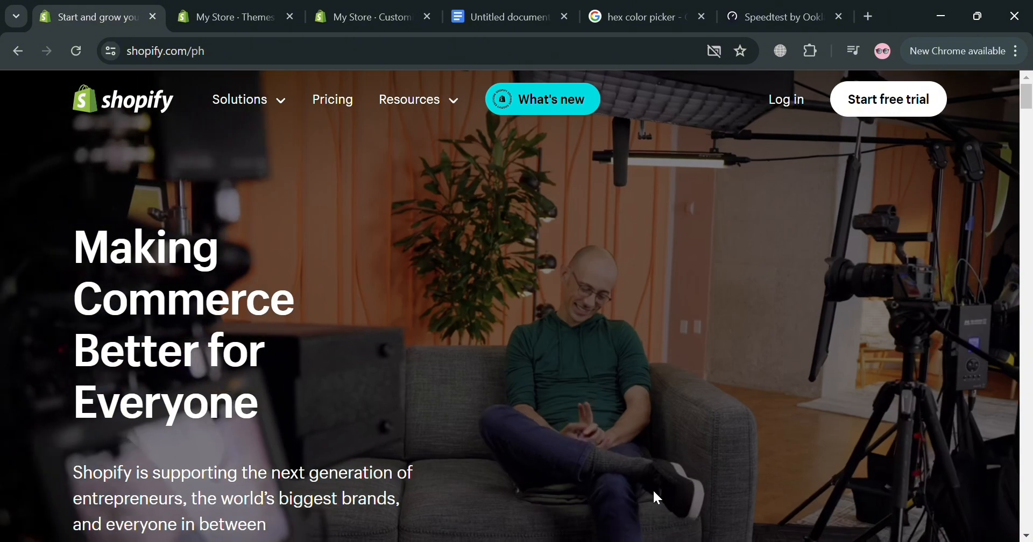
- Look through the Shopify home page, from the commerce community and store-building sections down to the footer links and back
scroll(653, 489, down, 5)
scroll(654, 498, down, 12)
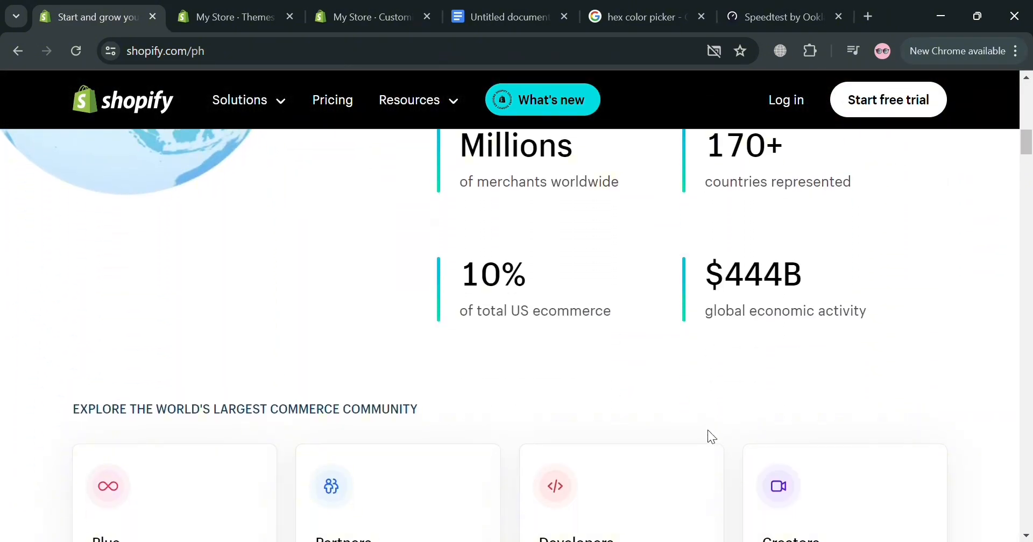
scroll(708, 430, down, 2)
scroll(705, 438, down, 3)
scroll(640, 473, down, 9)
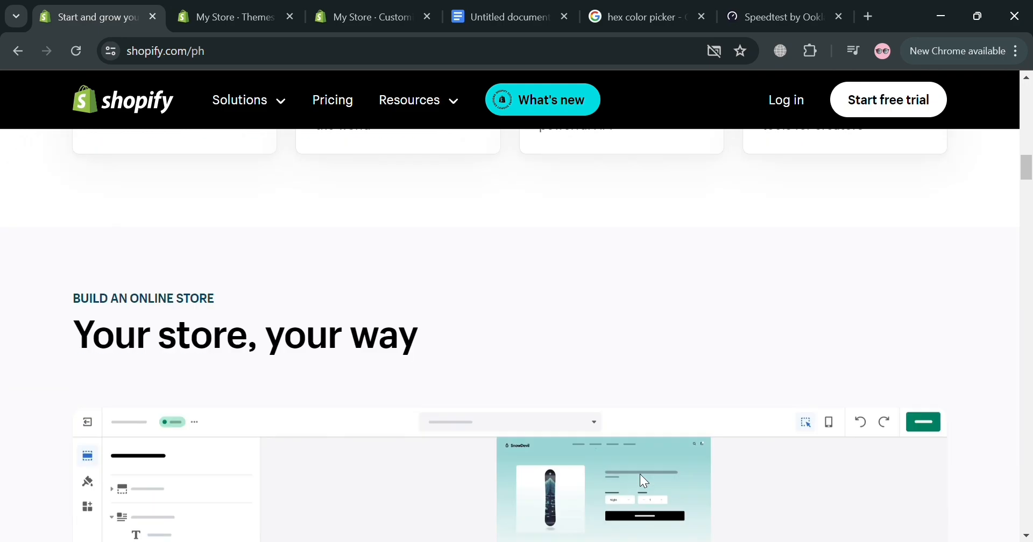
scroll(640, 476, down, 17)
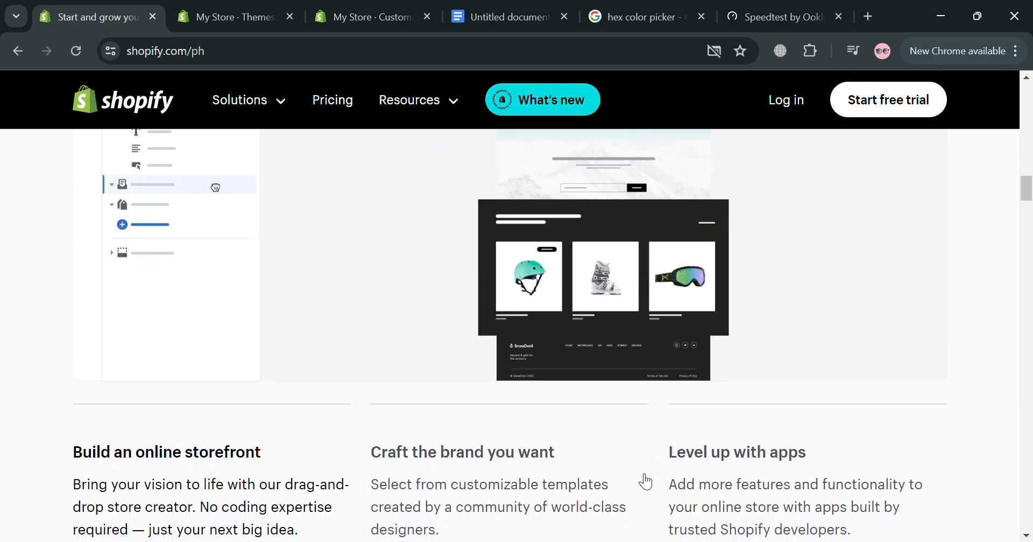
scroll(640, 476, down, 16)
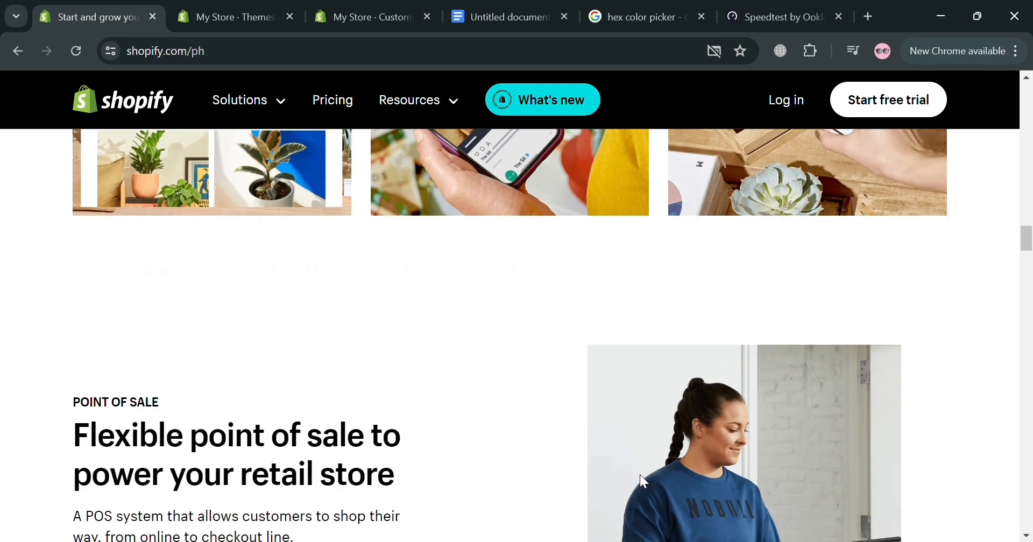
scroll(640, 475, down, 12)
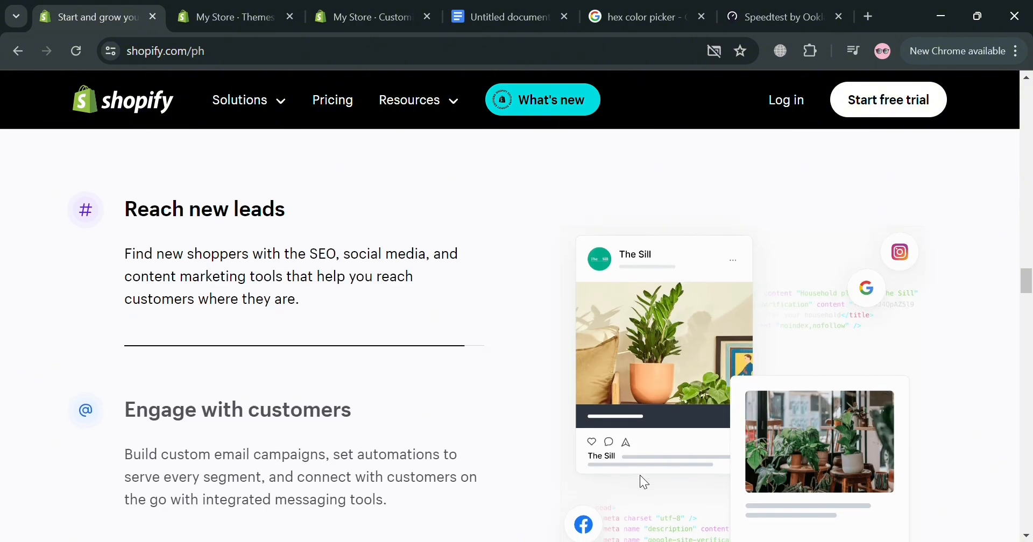
scroll(640, 475, down, 18)
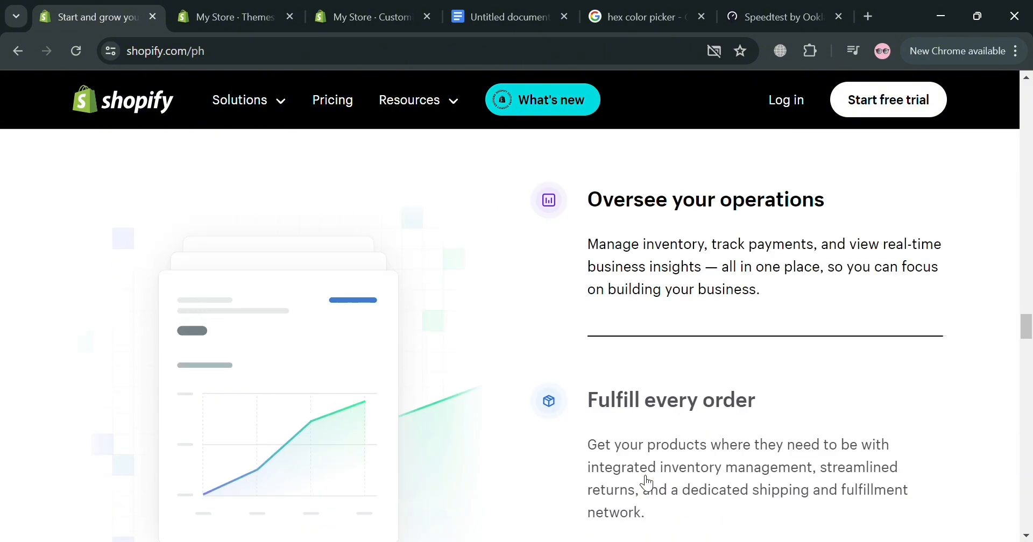
scroll(641, 468, down, 20)
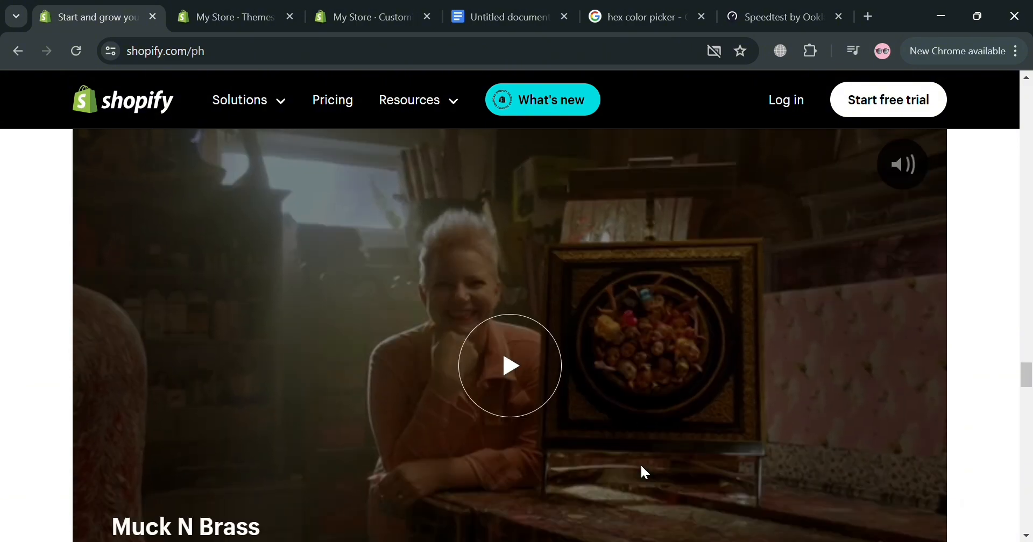
scroll(641, 465, down, 19)
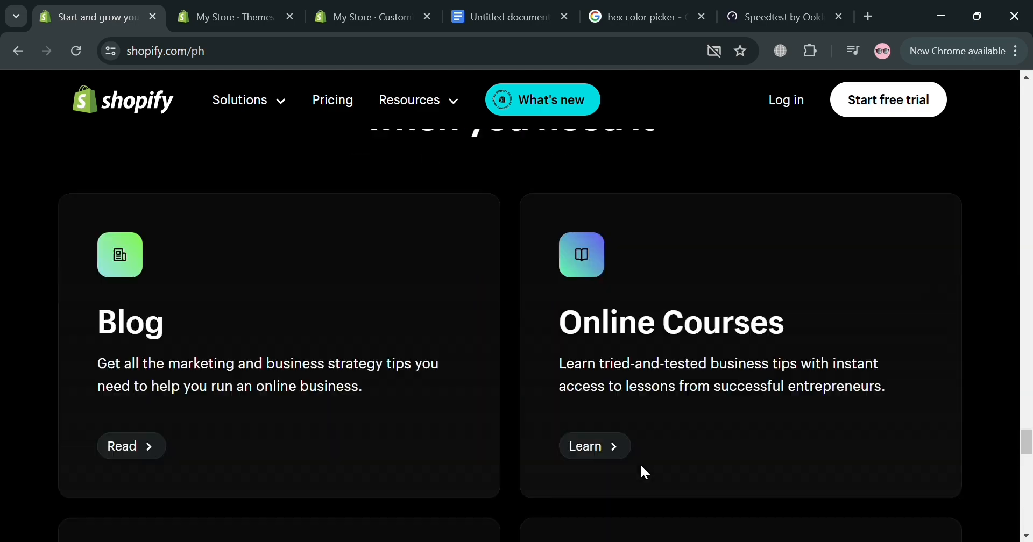
scroll(642, 473, down, 13)
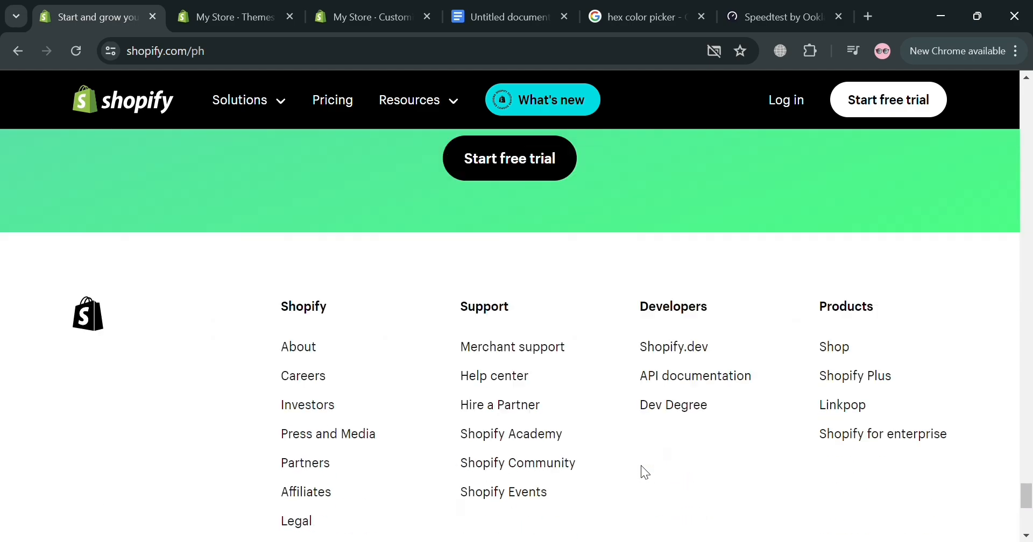
scroll(640, 474, up, 7)
scroll(640, 473, up, 12)
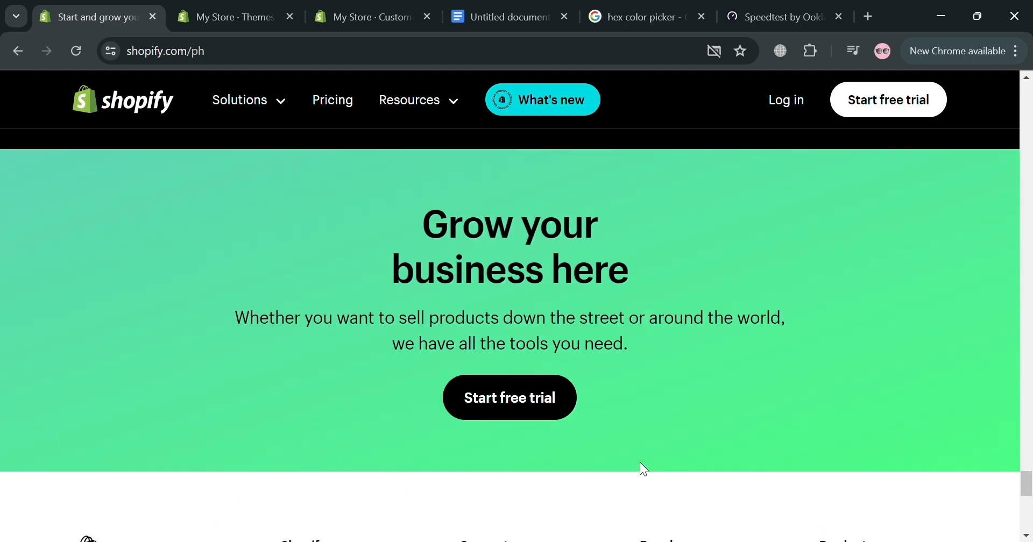
scroll(652, 464, up, 15)
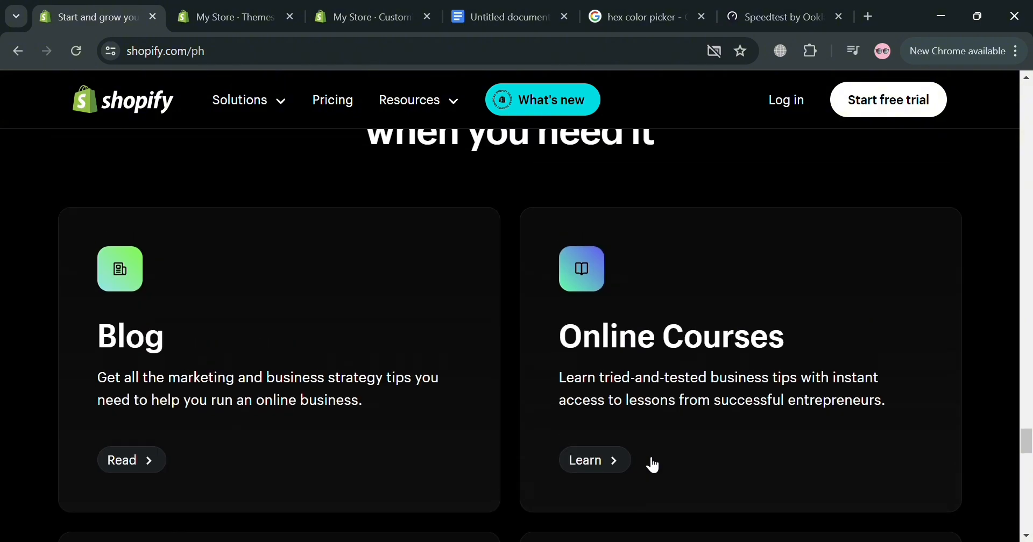
scroll(650, 455, up, 12)
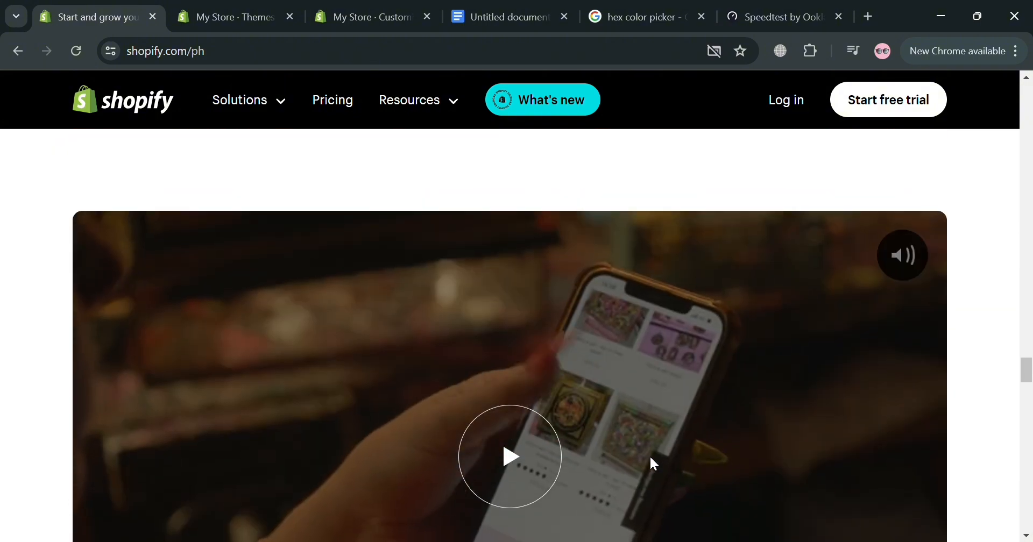
scroll(652, 456, up, 6)
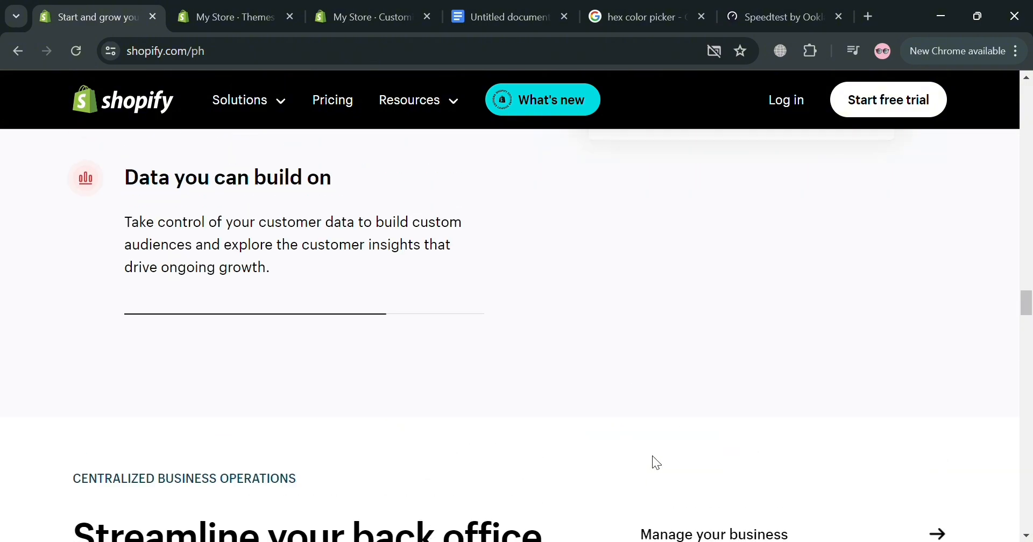
scroll(652, 456, up, 7)
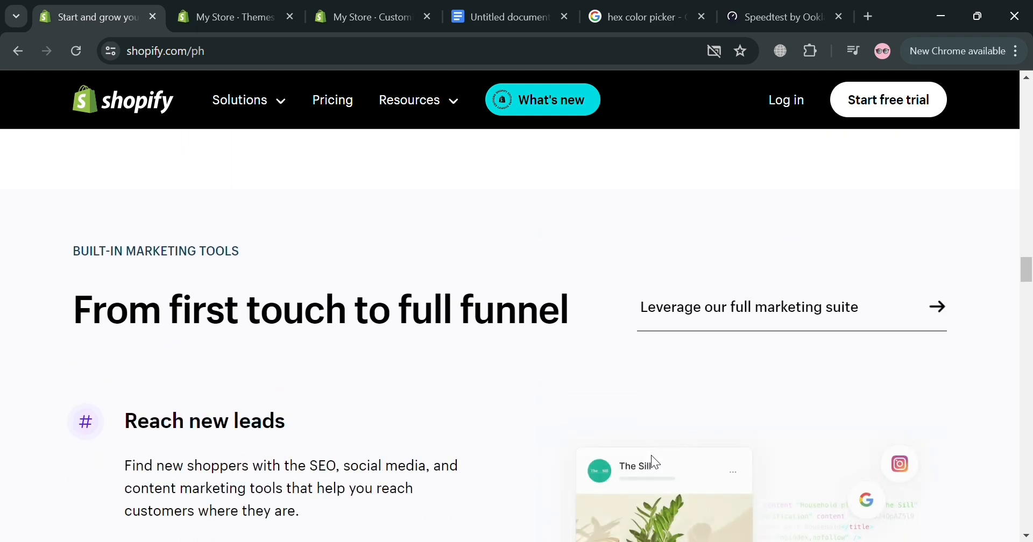
scroll(643, 457, up, 10)
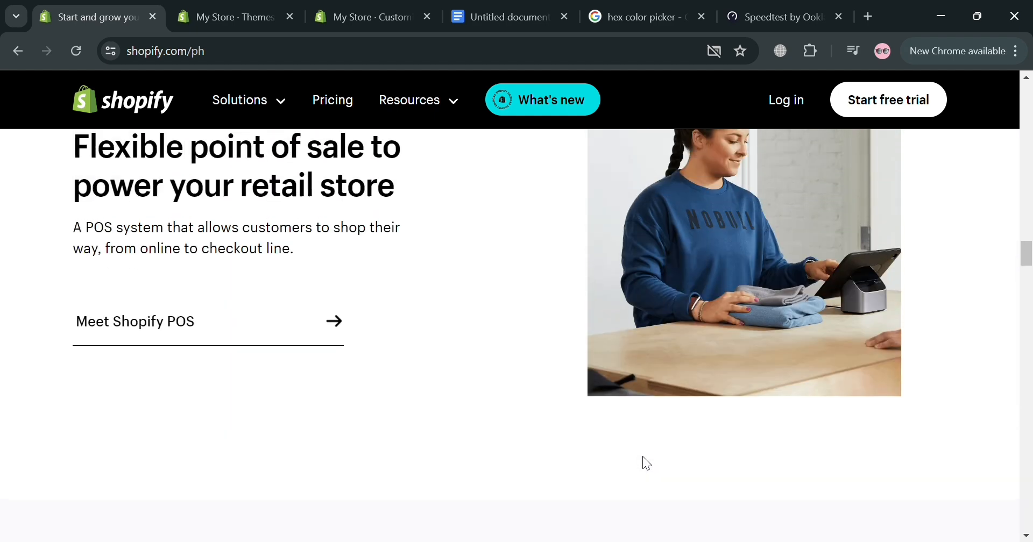
scroll(645, 465, up, 12)
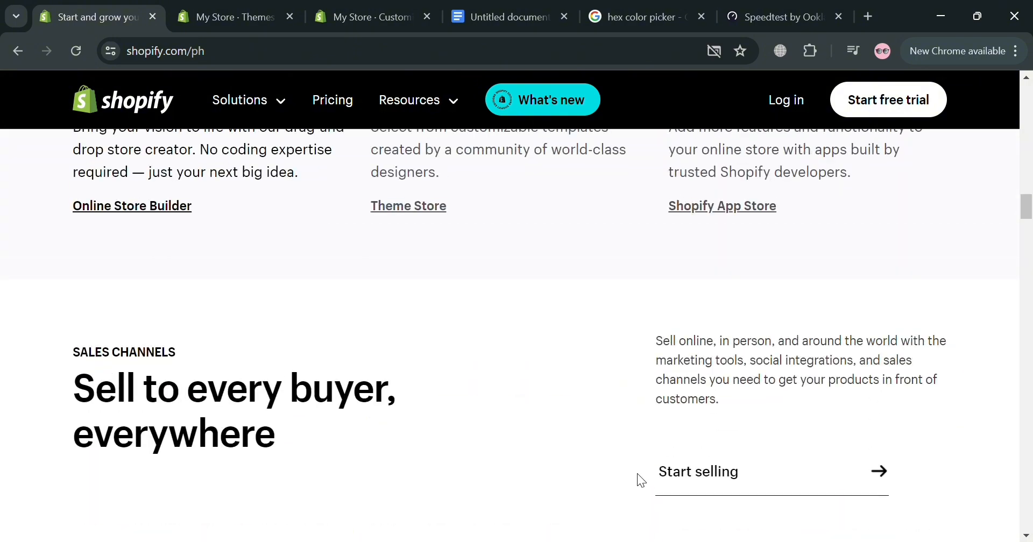
scroll(643, 476, up, 15)
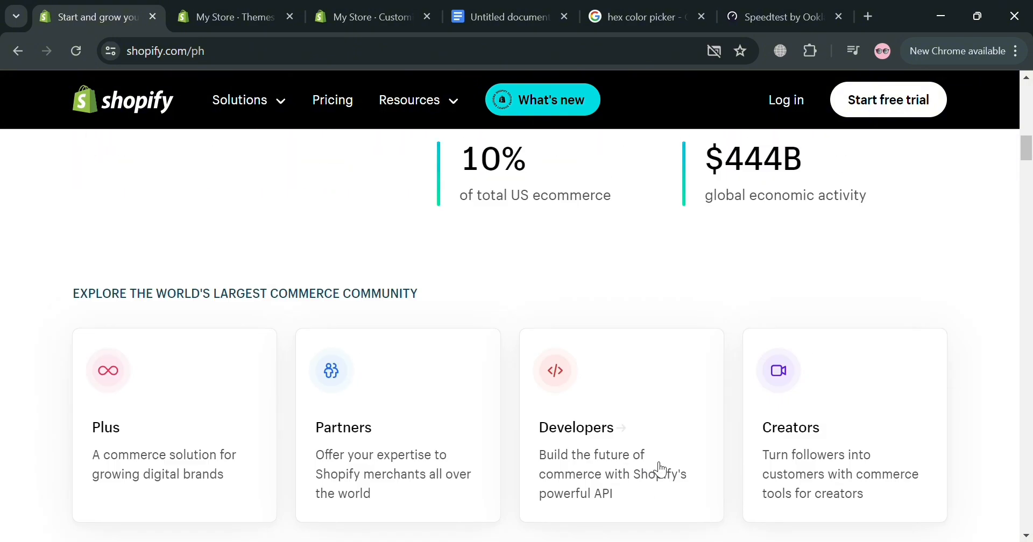
scroll(661, 469, up, 6)
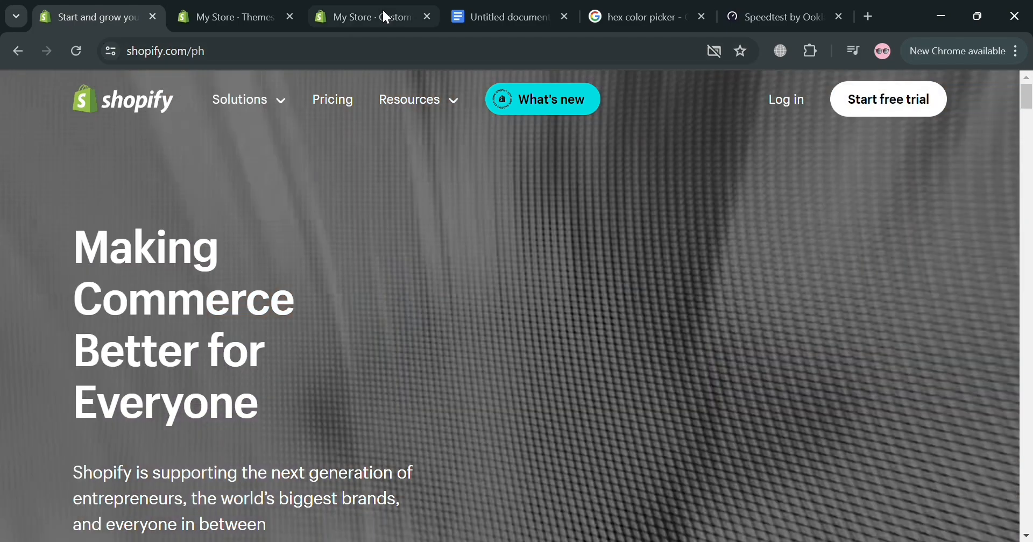
- Open the store admin's Themes page, collapse the trial notice and review the current Dawn theme and the theme library
click(272, 12)
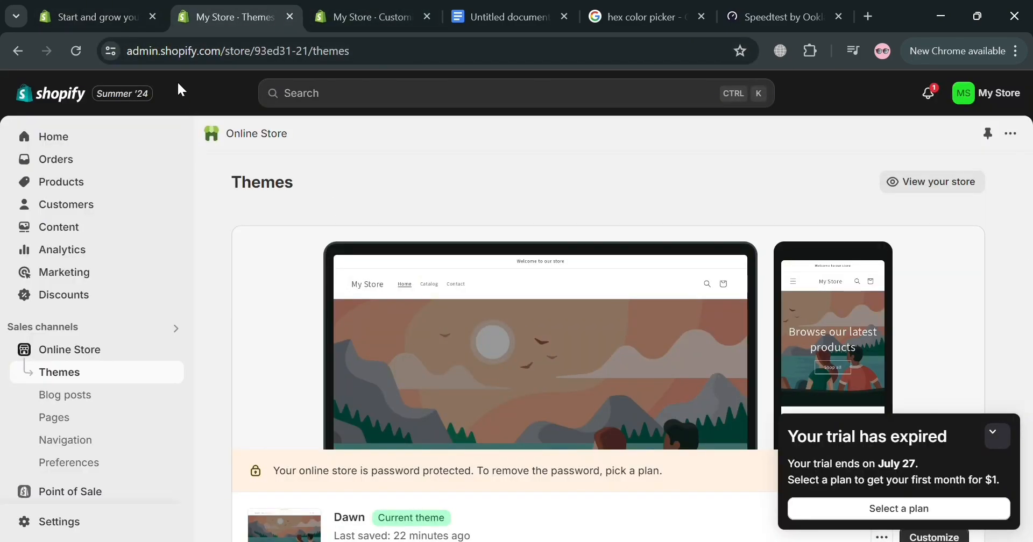
click(118, 8)
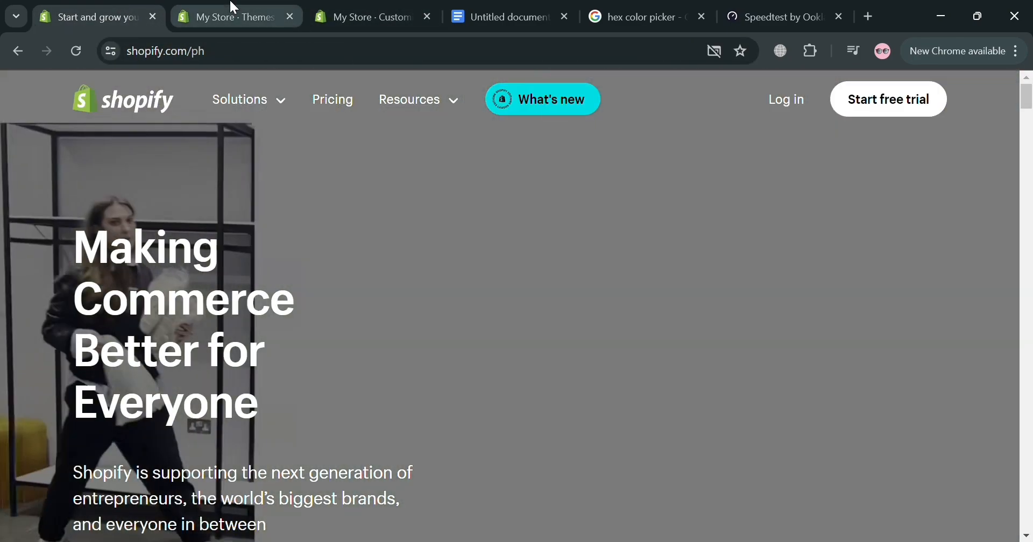
click(230, 8)
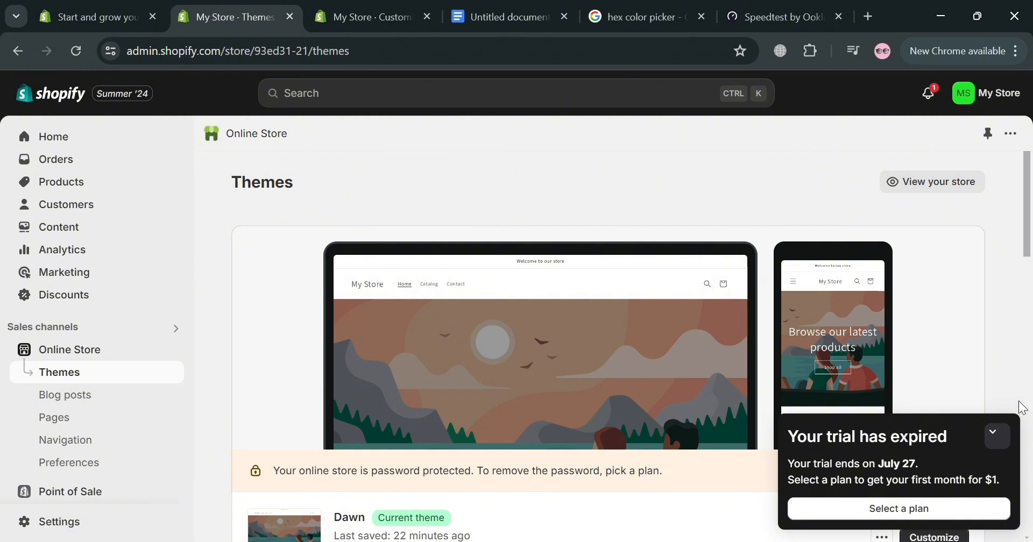
click(995, 434)
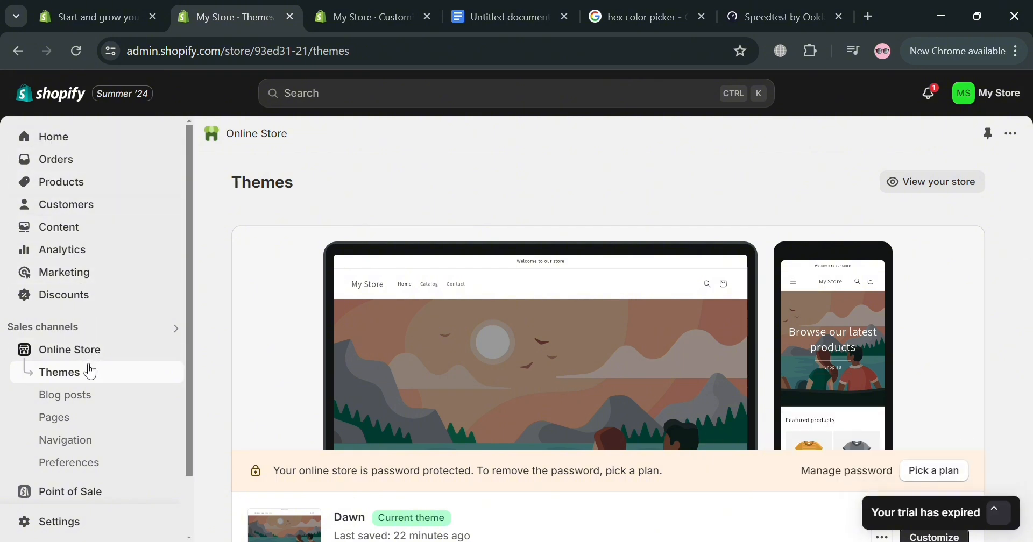
scroll(91, 362, down, 2)
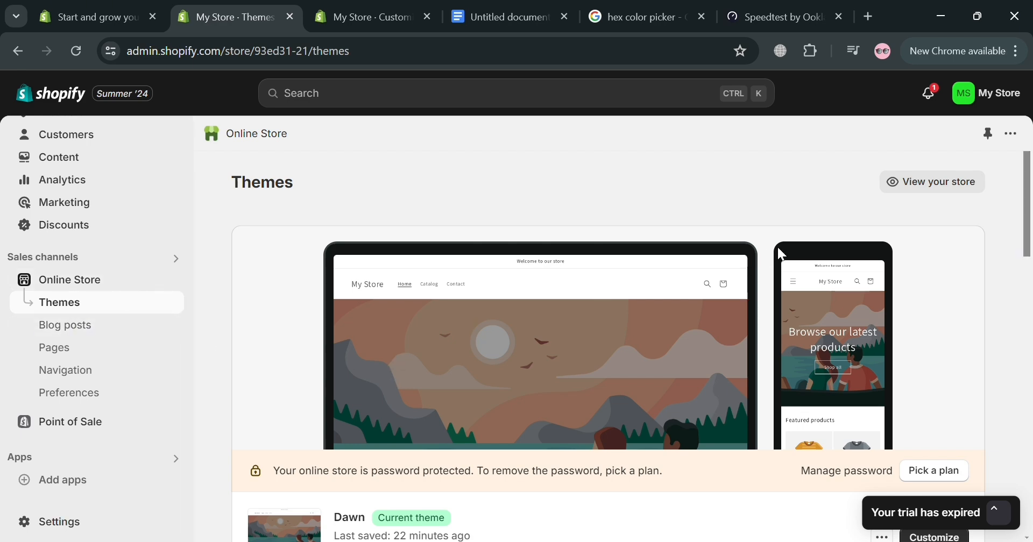
scroll(321, 259, down, 5)
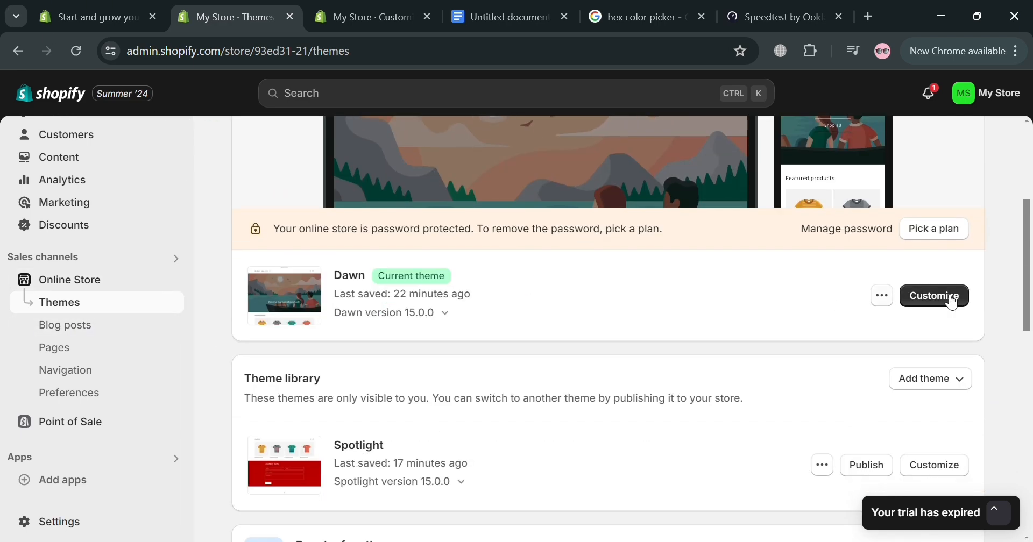
scroll(911, 353, down, 3)
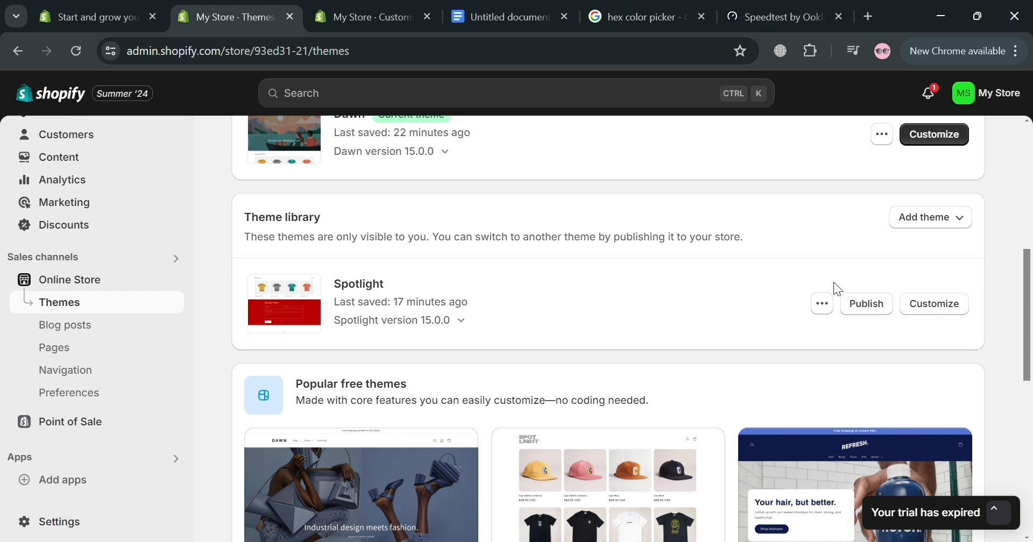
- Switch to the Spotlight theme editor and add a Contact form section to the home page template
click(371, 17)
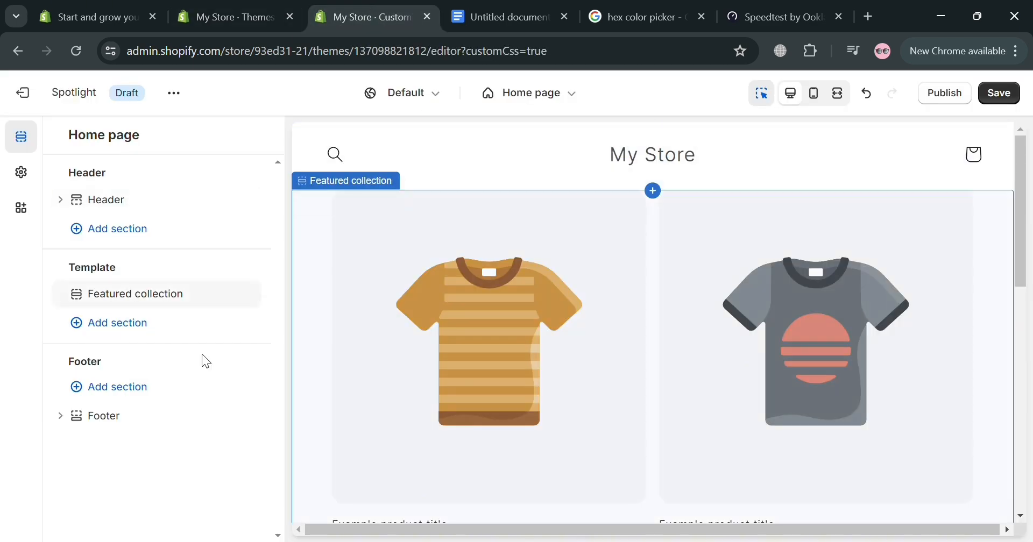
scroll(499, 263, down, 10)
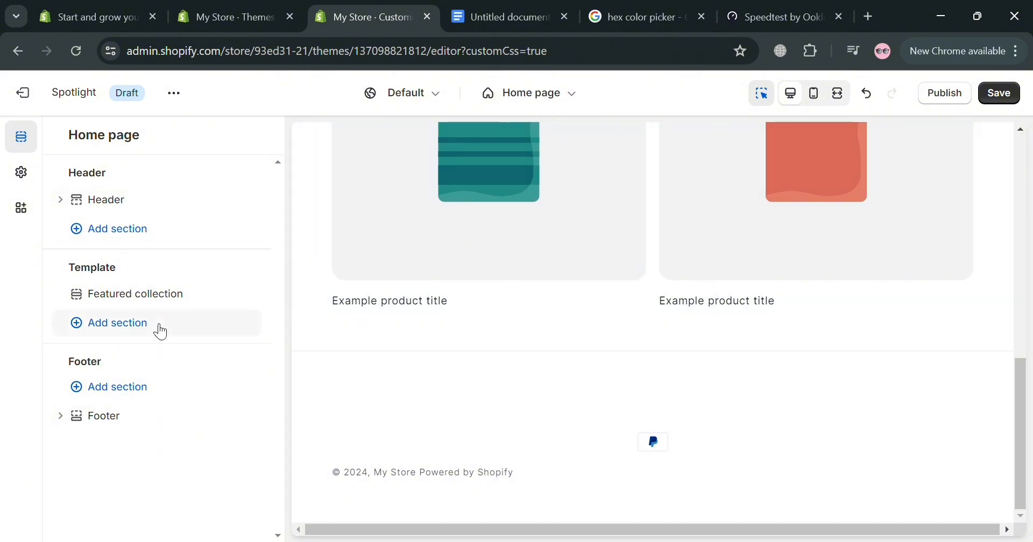
click(160, 332)
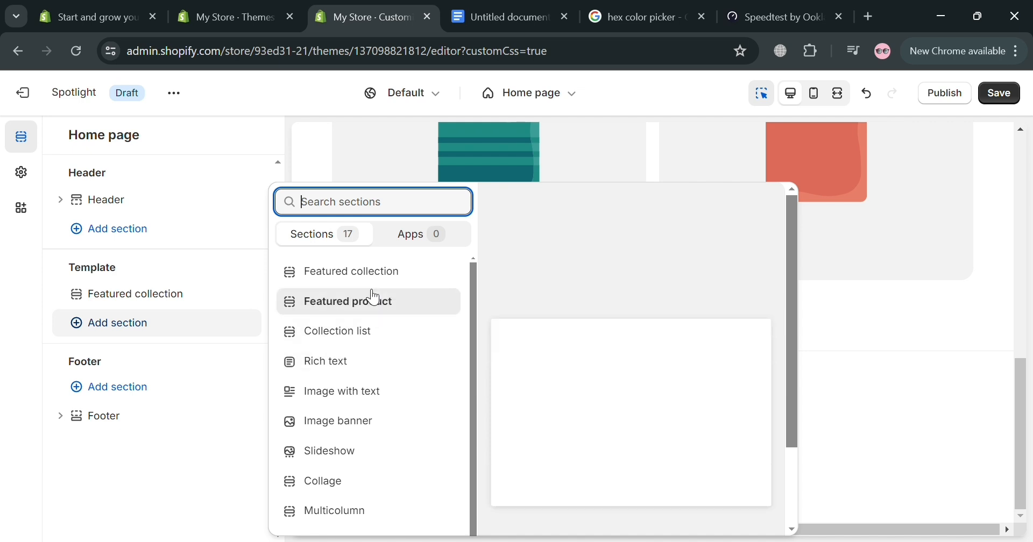
scroll(363, 430, down, 4)
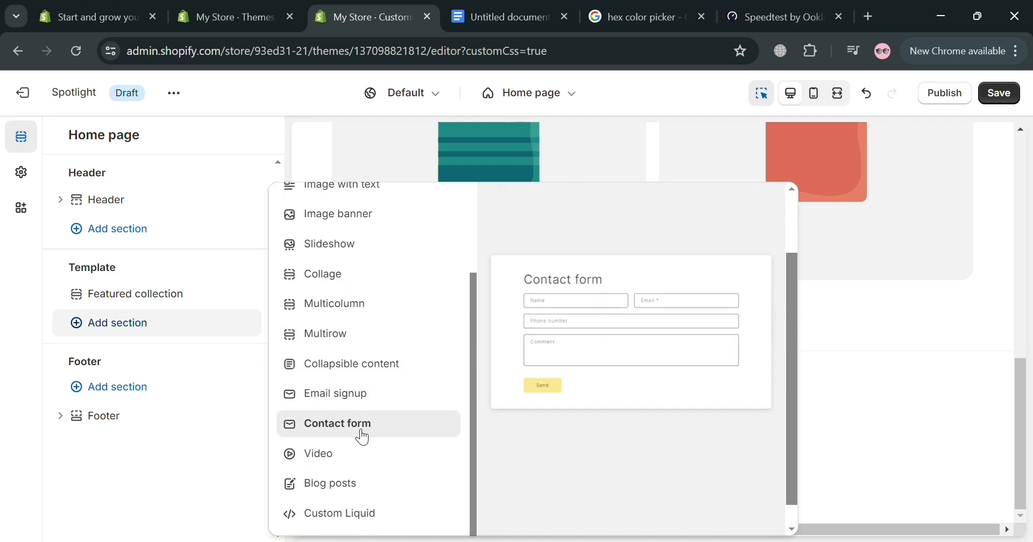
click(362, 432)
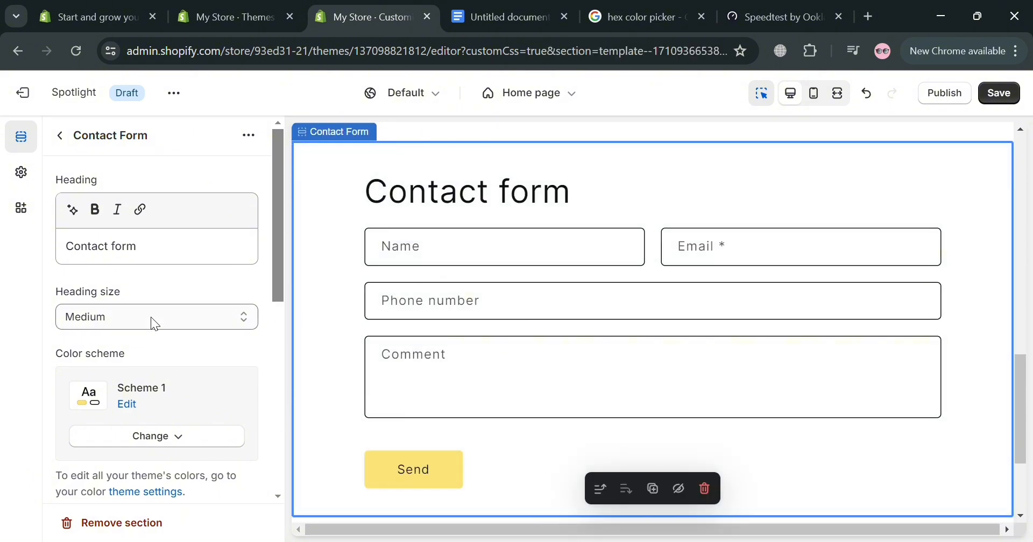
- Set the contact form section's color scheme to Scheme 3
scroll(105, 298, down, 3)
click(159, 275)
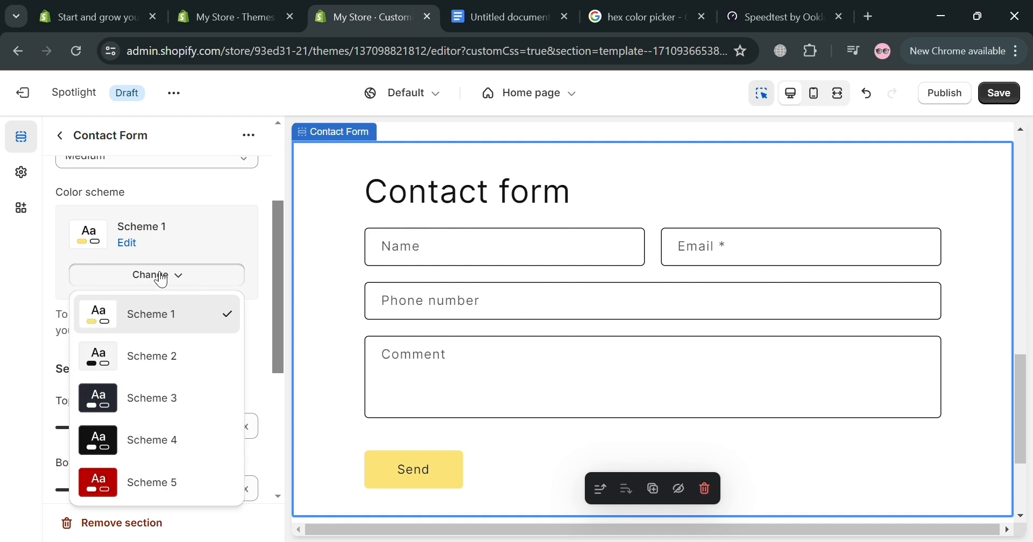
click(161, 409)
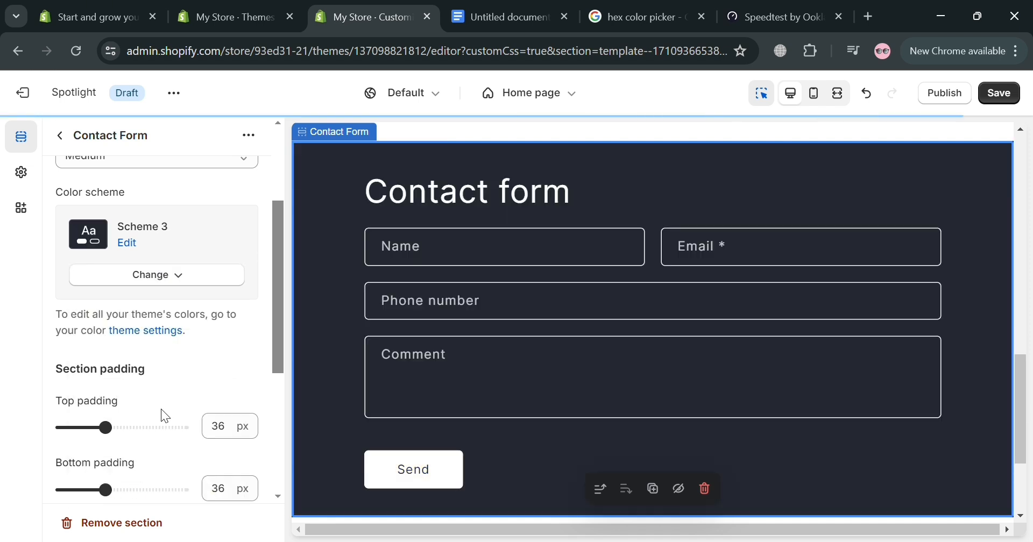
- Apply color scheme Scheme 5 to the contact form section
scroll(204, 323, down, 2)
scroll(180, 253, up, 2)
click(177, 276)
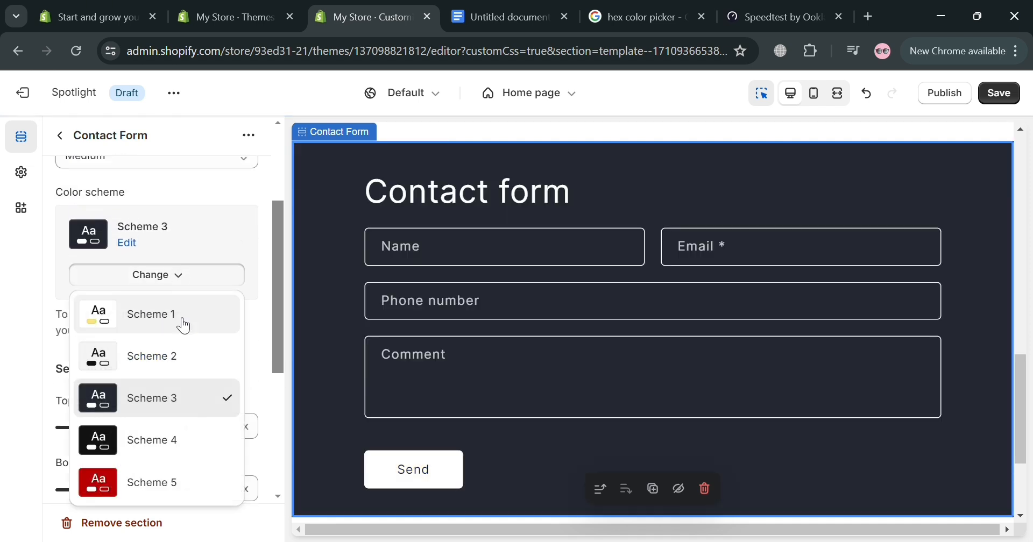
click(172, 468)
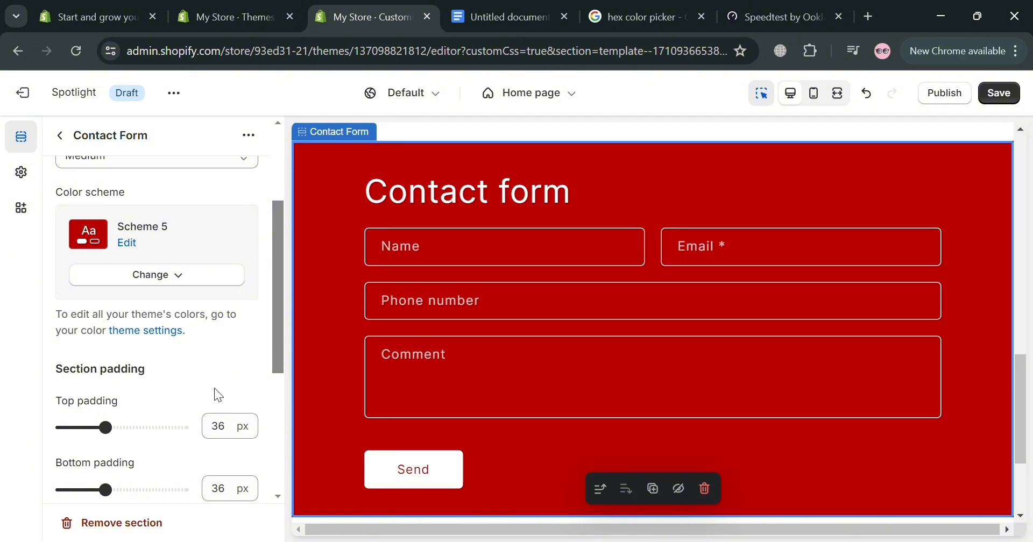
scroll(215, 390, down, 2)
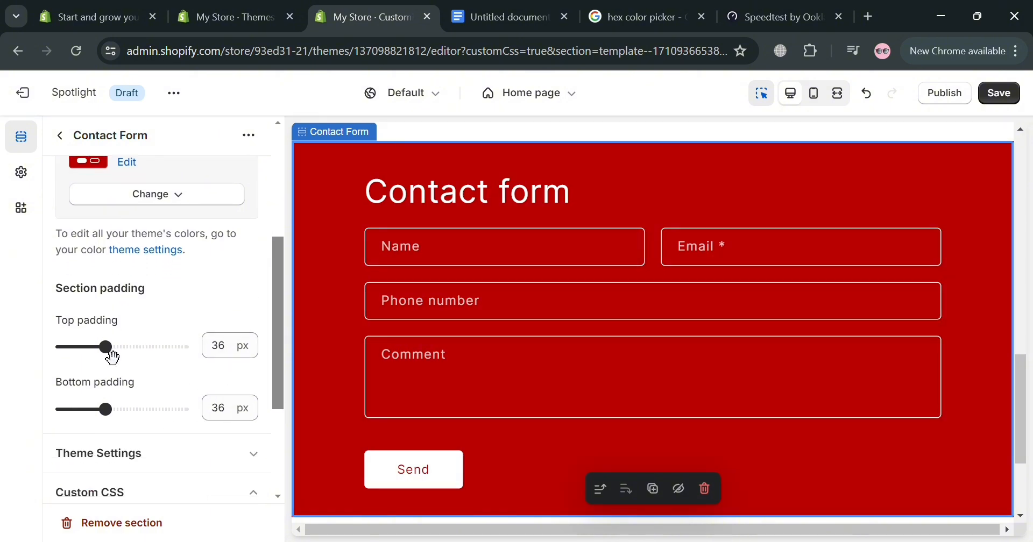
- Set the contact form section's top padding to 40 px and expand its theme settings
mouse_move(112, 357)
mouse_down()
mouse_move(140, 357)
mouse_move(104, 369)
mouse_move(114, 371)
mouse_up()
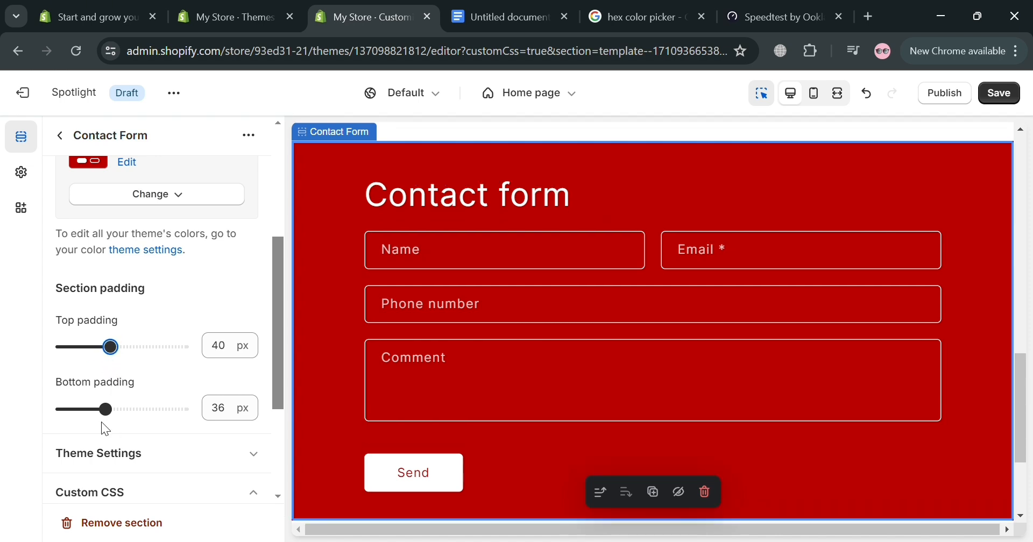
scroll(98, 426, down, 3)
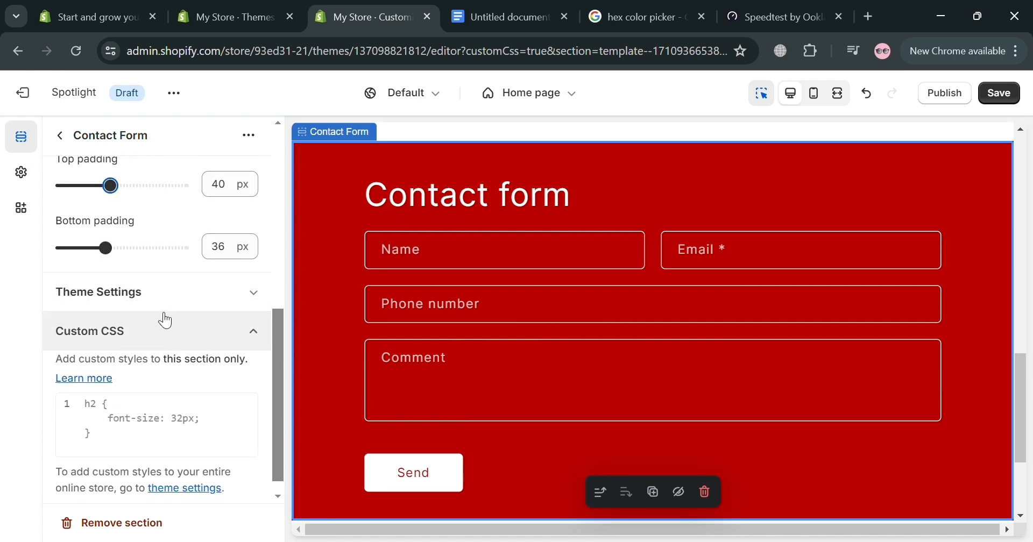
click(211, 296)
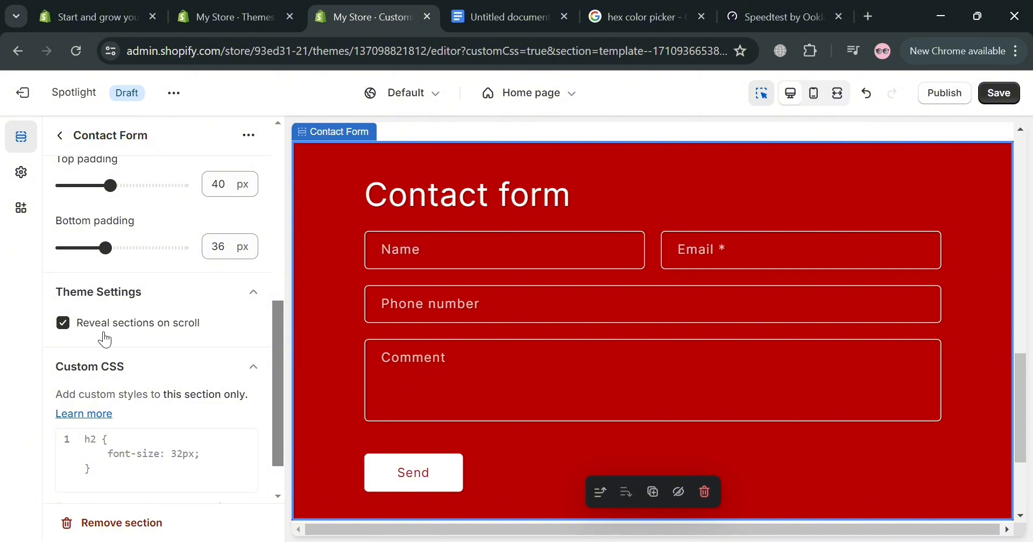
scroll(134, 362, down, 1)
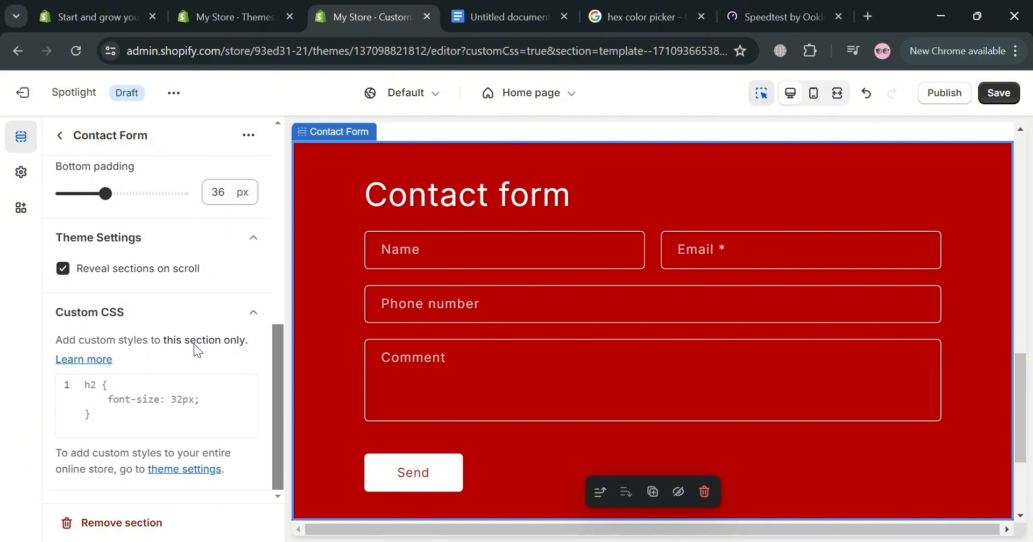
scroll(234, 427, up, 3)
scroll(240, 430, up, 5)
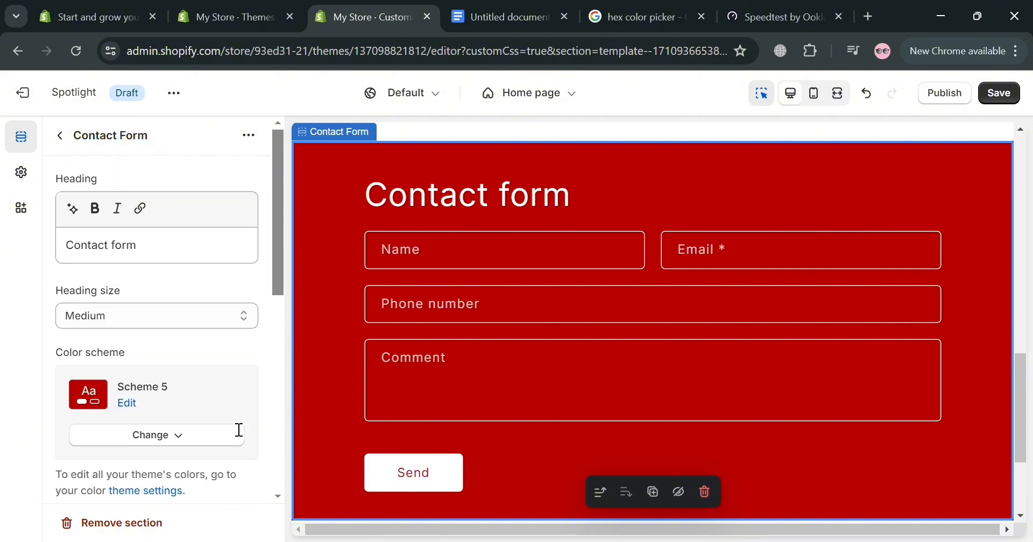
- Open color scheme Scheme 5 for editing and bring up the color picker for its background
click(129, 405)
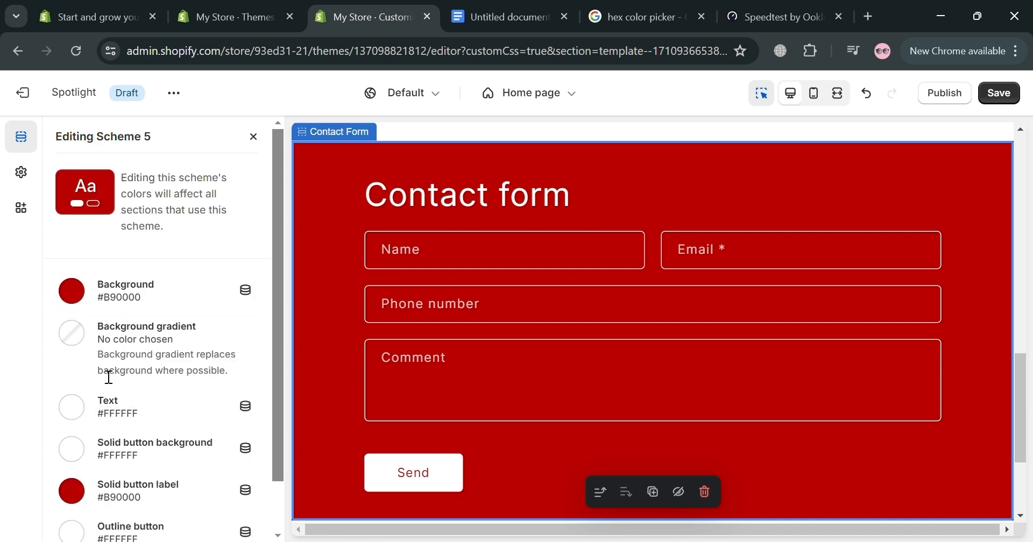
click(245, 290)
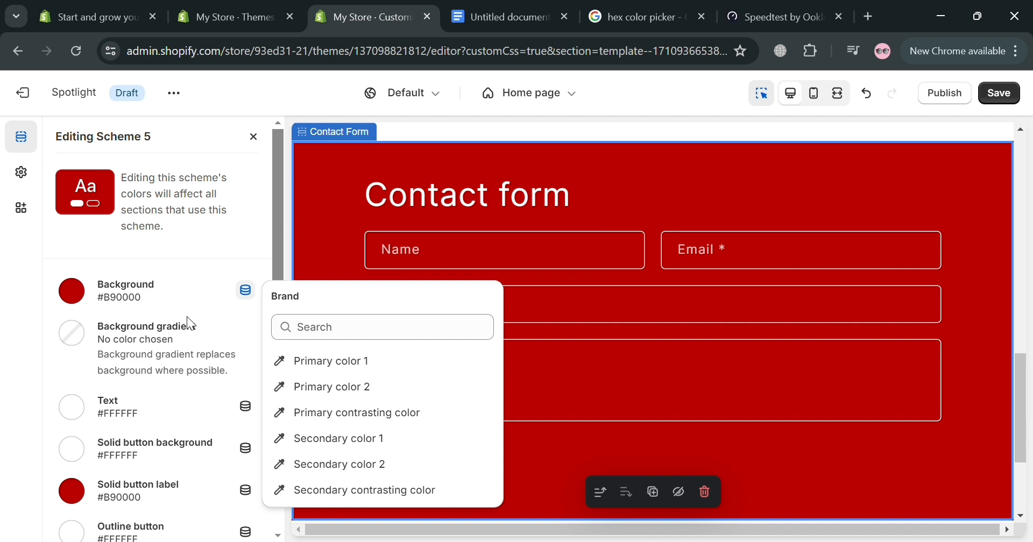
click(84, 296)
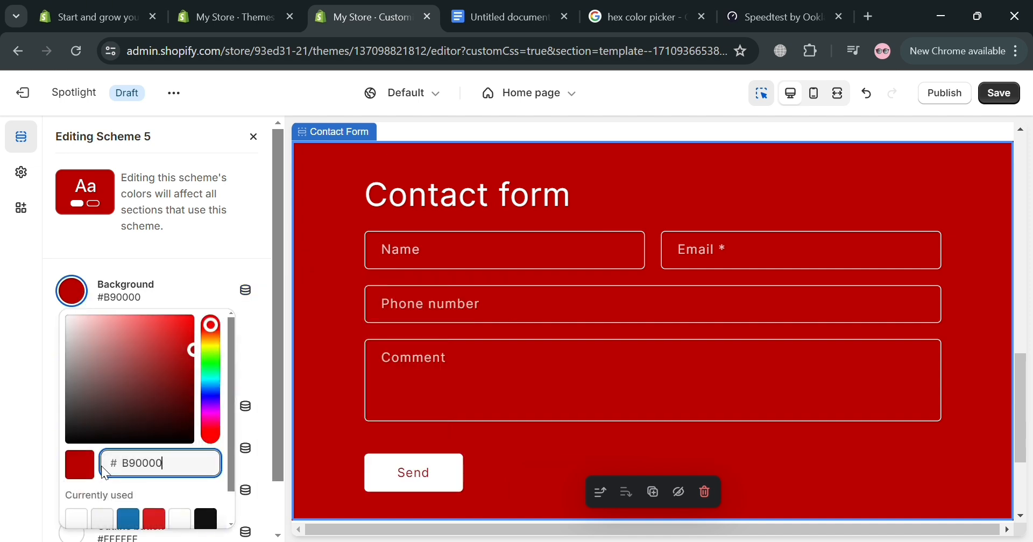
- Try different hues for Scheme 5's background, including purple #5E00B9 and red #B90011
scroll(162, 431, down, 1)
scroll(189, 377, up, 1)
click(215, 349)
click(214, 383)
click(214, 411)
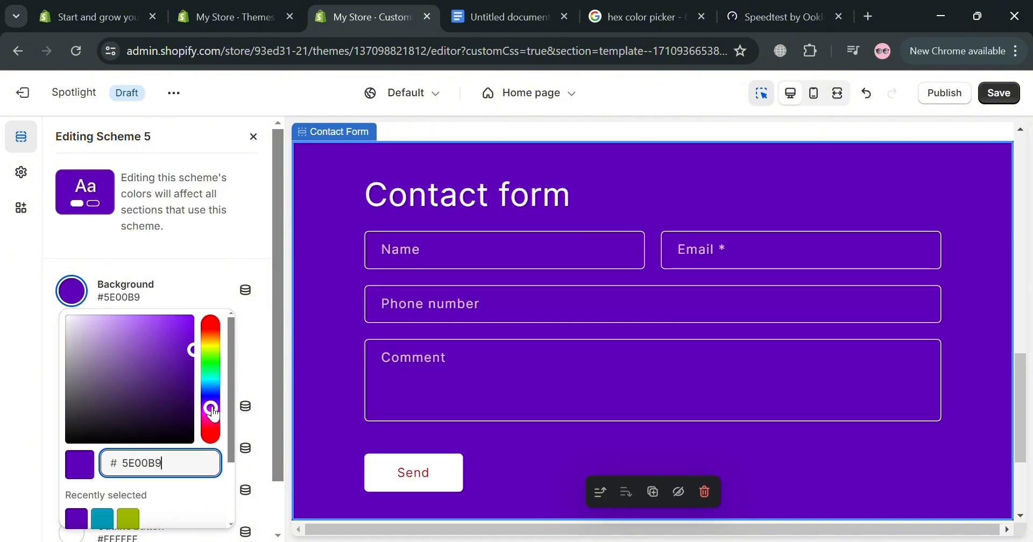
scroll(150, 409, down, 3)
scroll(182, 430, up, 3)
click(214, 438)
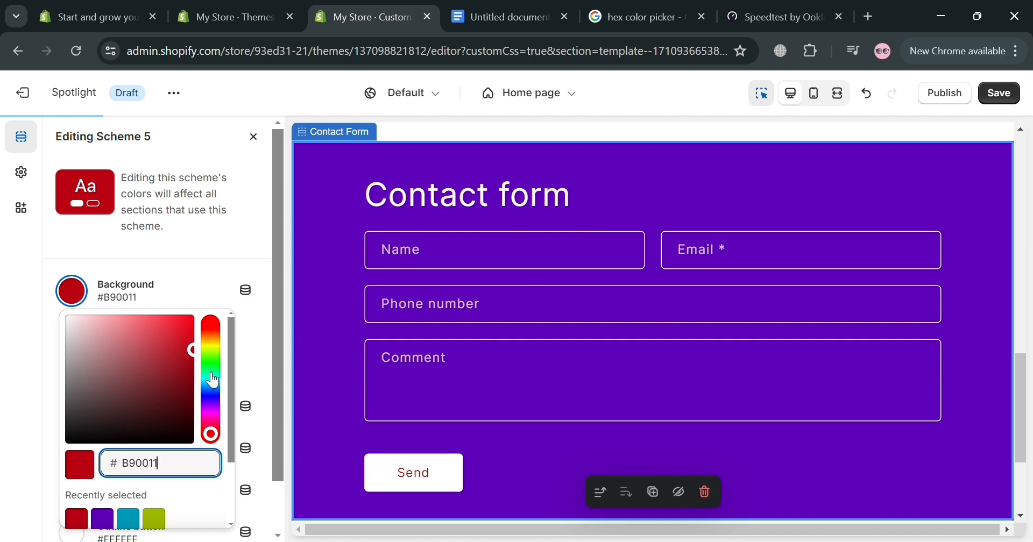
- Set Scheme 5's background color to light green #91CE13
click(214, 375)
click(214, 344)
drag(215, 334, 188, 341)
- Try #1773B0, #F3F3F3, #B90000, #FFFFFF and #121212 as Scheme 5's background color, and return to #91CE13
scroll(177, 387, down, 2)
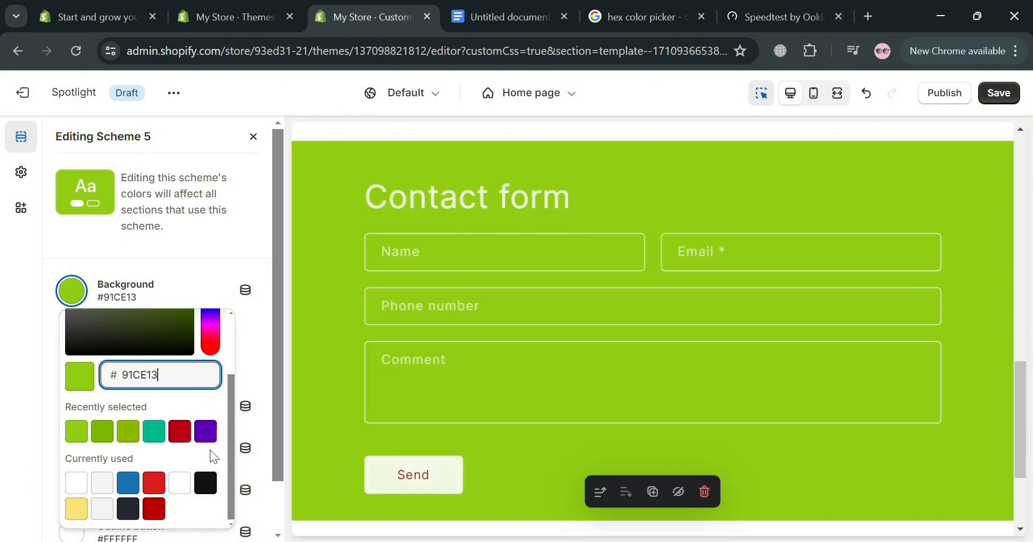
click(128, 483)
scroll(162, 495, down, 2)
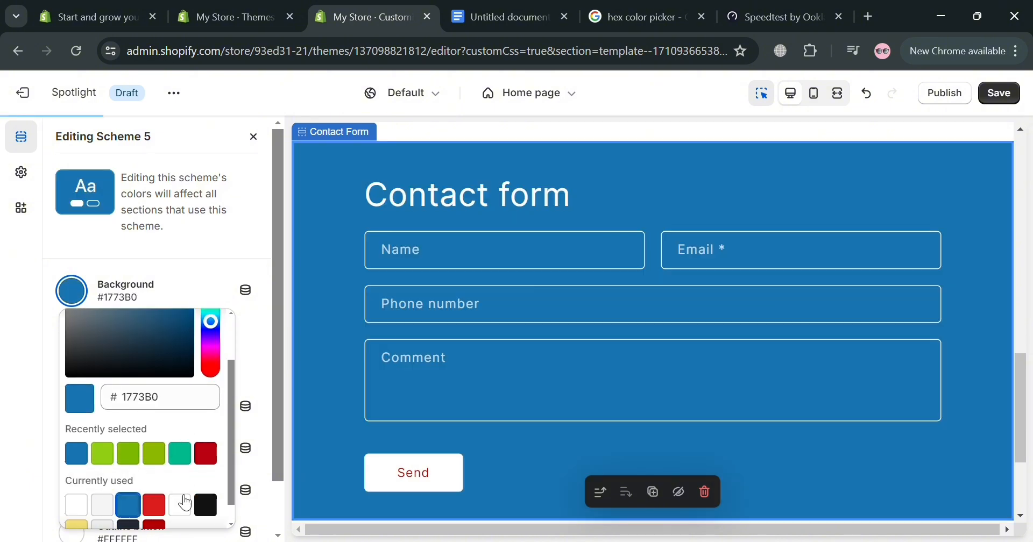
click(102, 509)
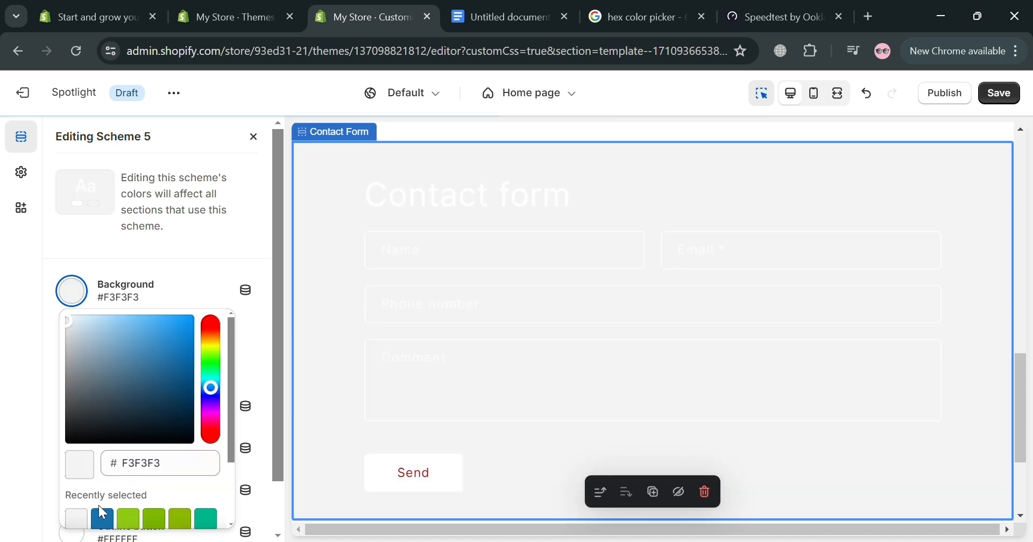
scroll(179, 482, down, 2)
click(154, 509)
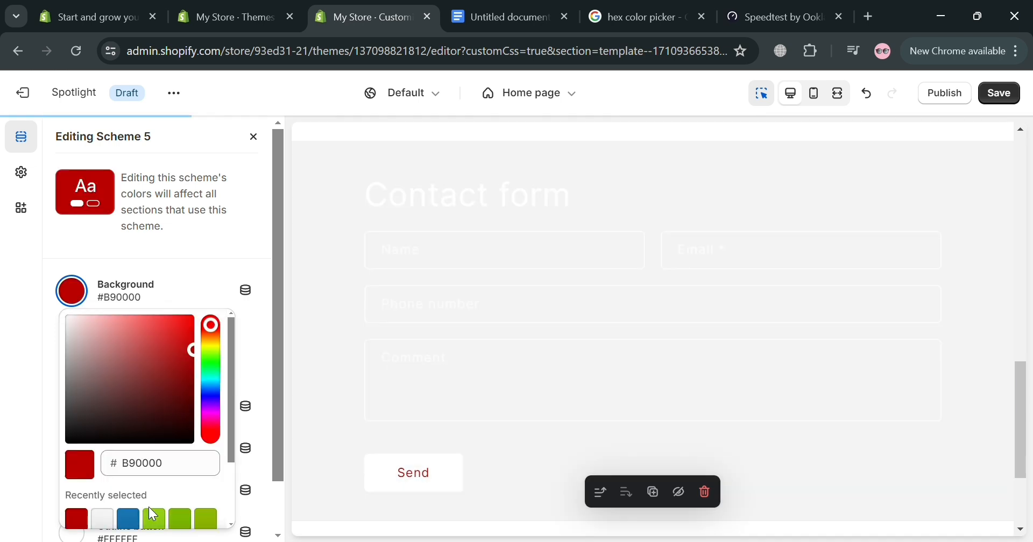
scroll(154, 510, down, 2)
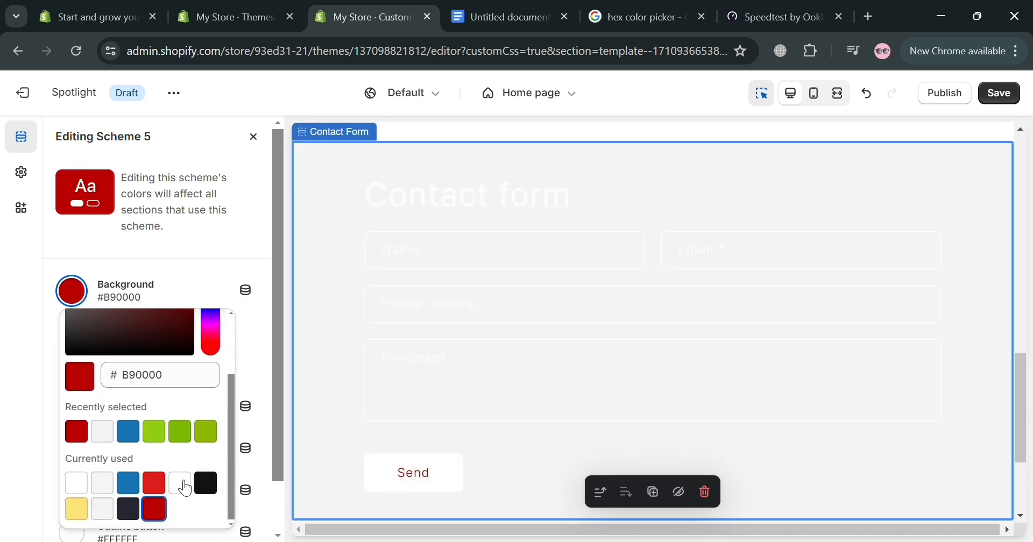
click(183, 485)
scroll(188, 489, down, 2)
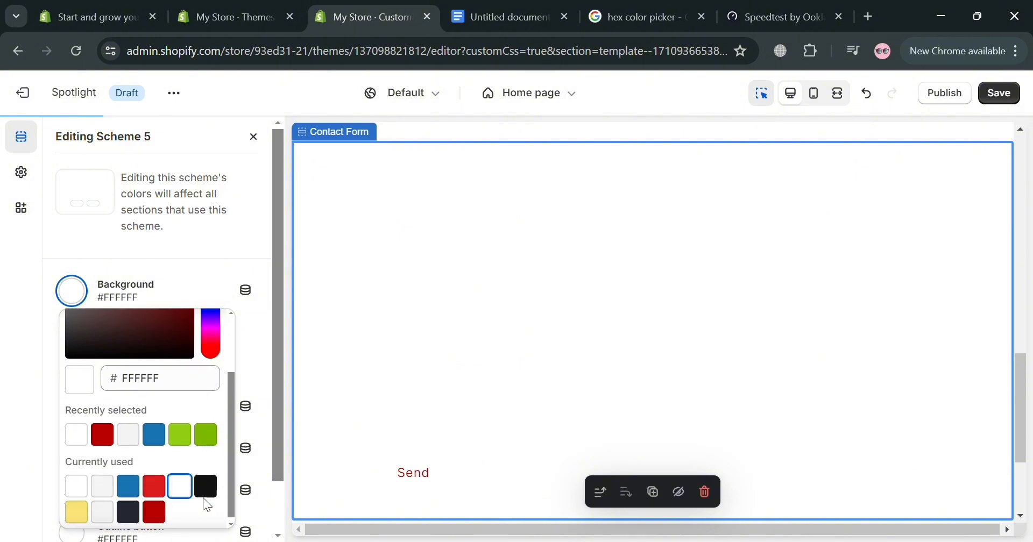
click(203, 489)
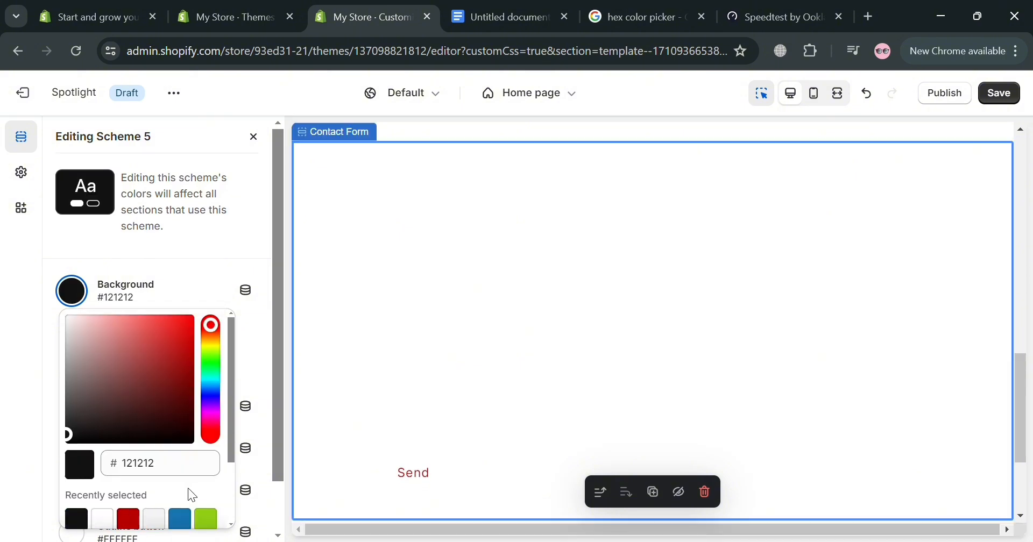
click(206, 519)
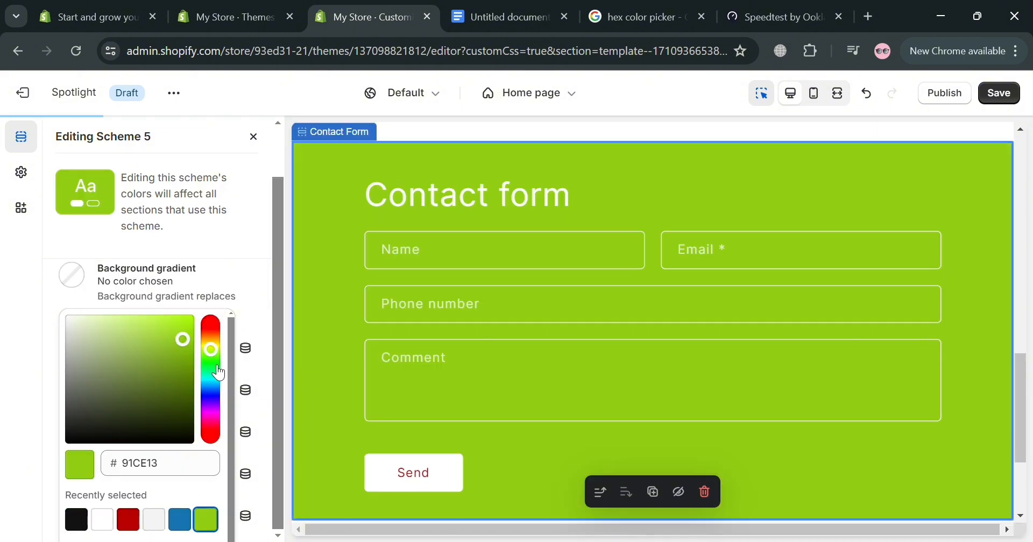
- Set Scheme 5's text color to black #121212
triple_click(230, 268)
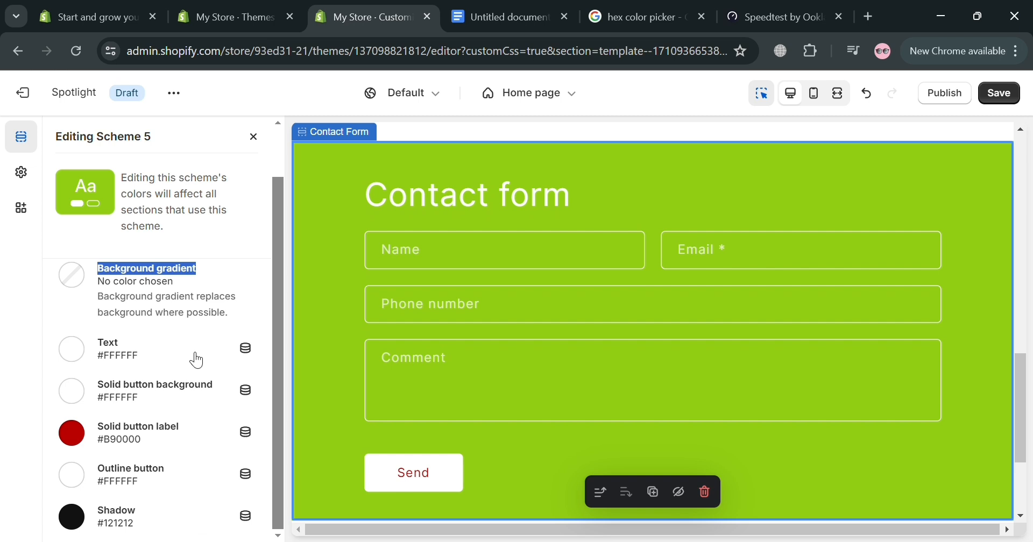
click(118, 361)
click(85, 300)
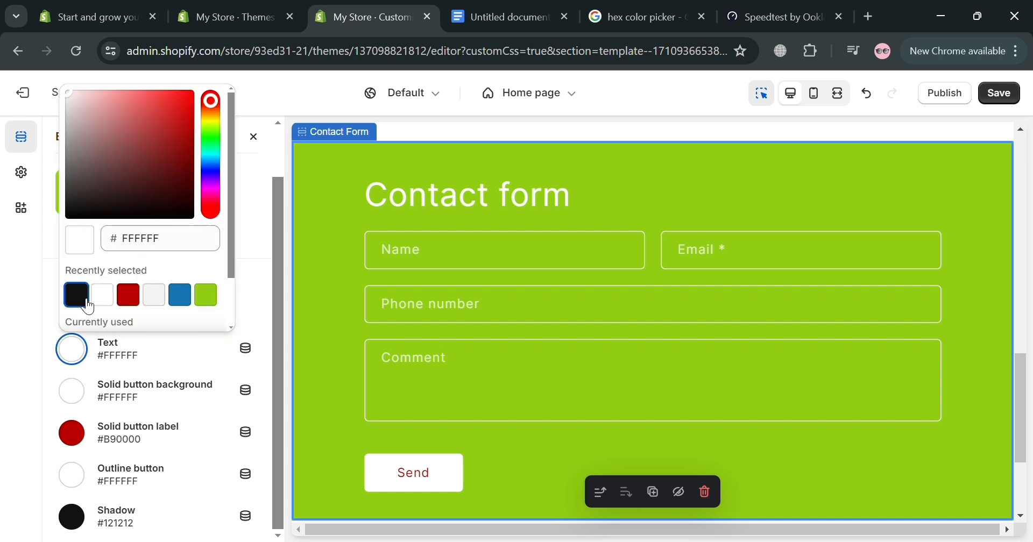
click(246, 313)
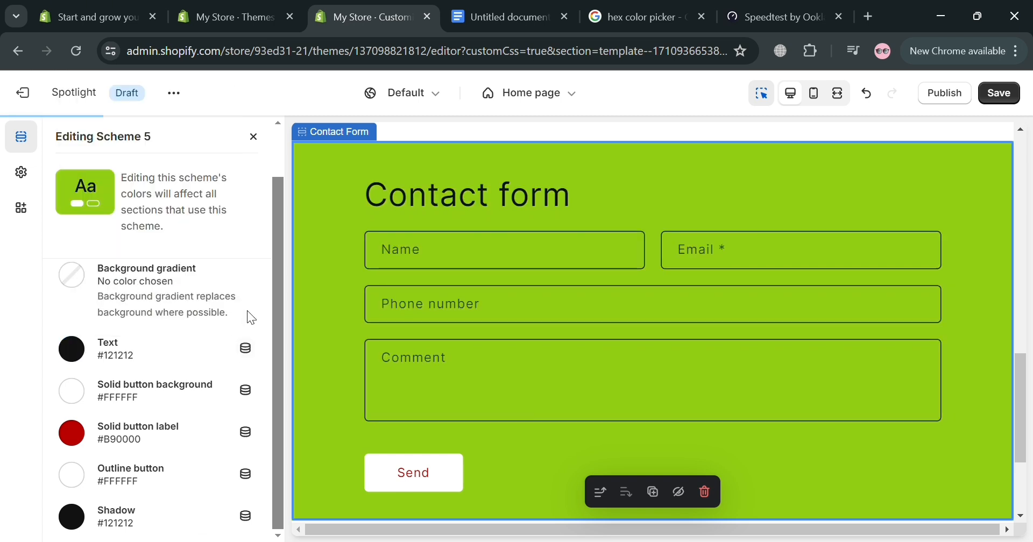
- Try #1773B0 and #121212 for Scheme 5's solid button background, and set it to light gray #F5F5F5
click(87, 399)
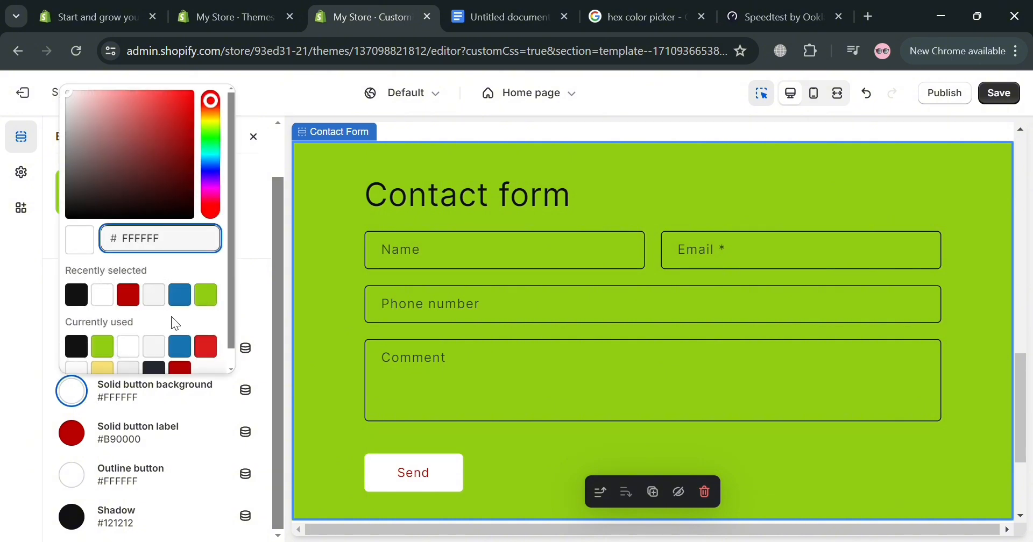
click(181, 295)
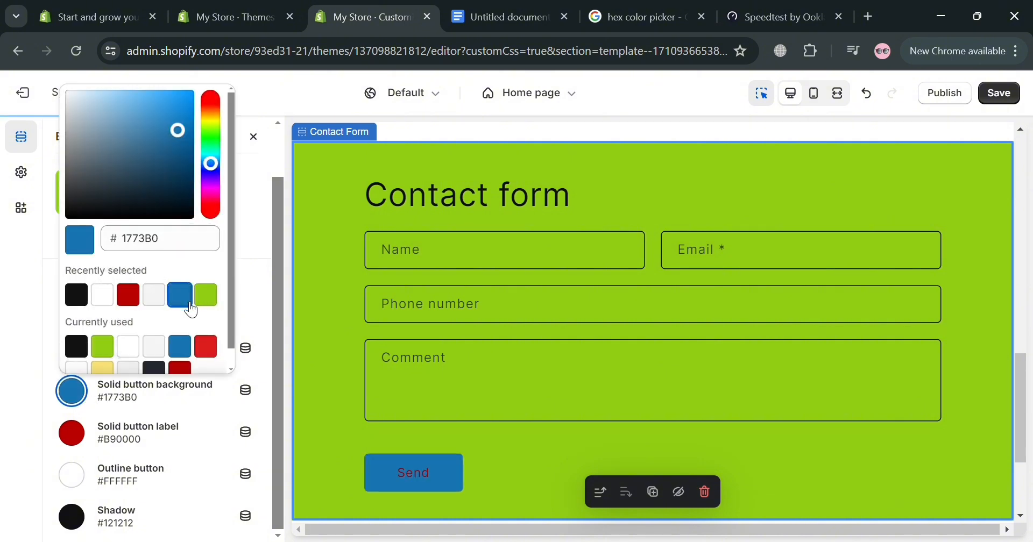
click(77, 346)
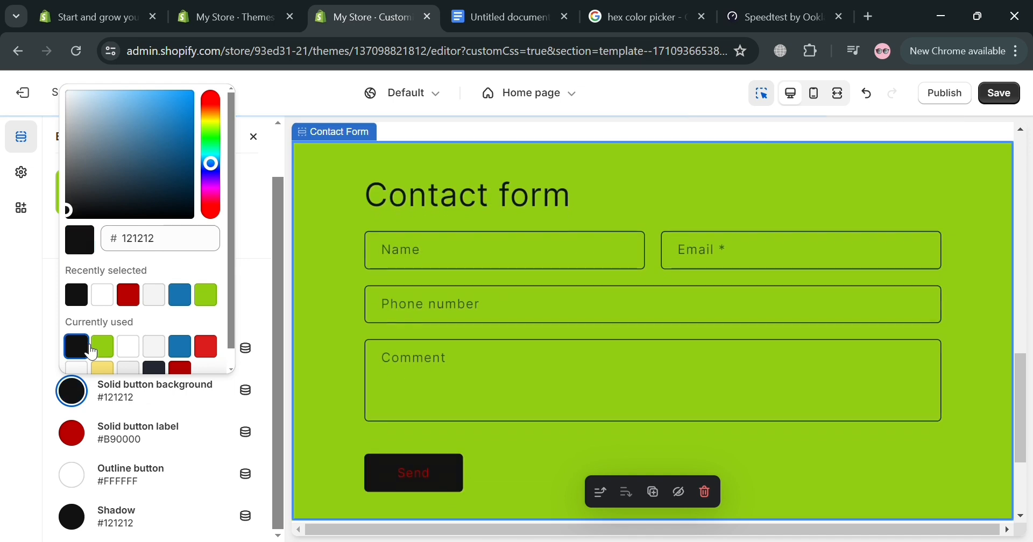
click(155, 347)
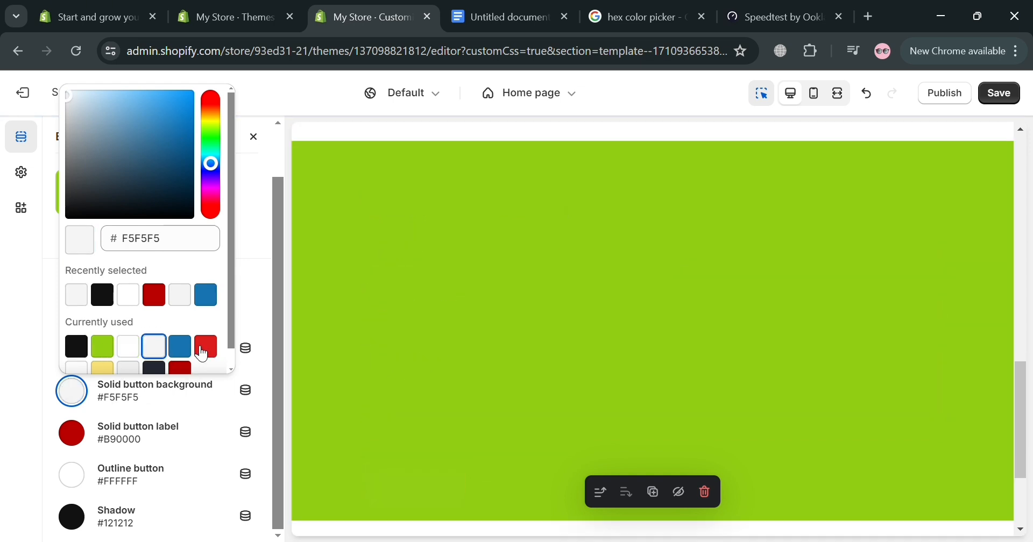
- Set Scheme 5's outline button color to blue #1773B0 and return to the contact form section's settings
click(212, 431)
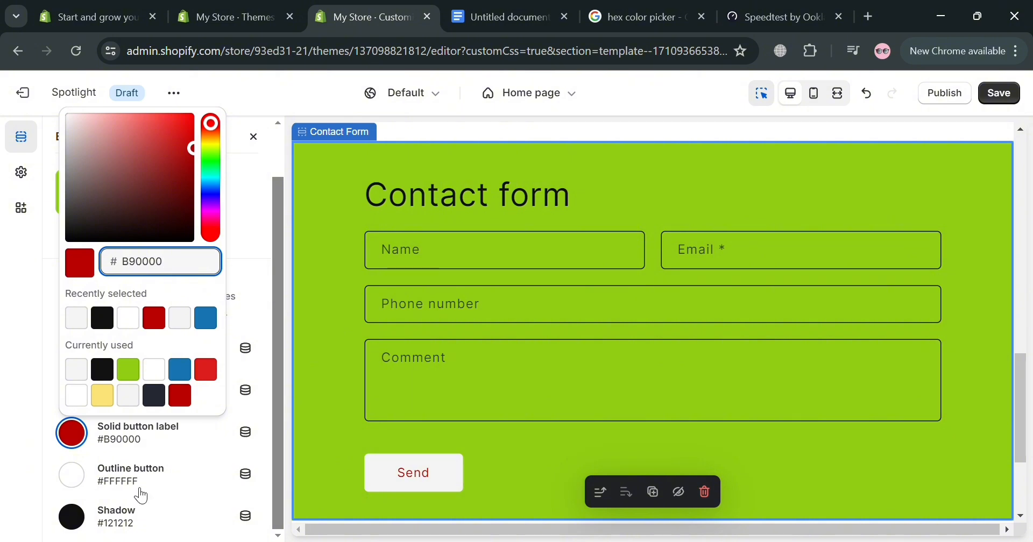
click(143, 482)
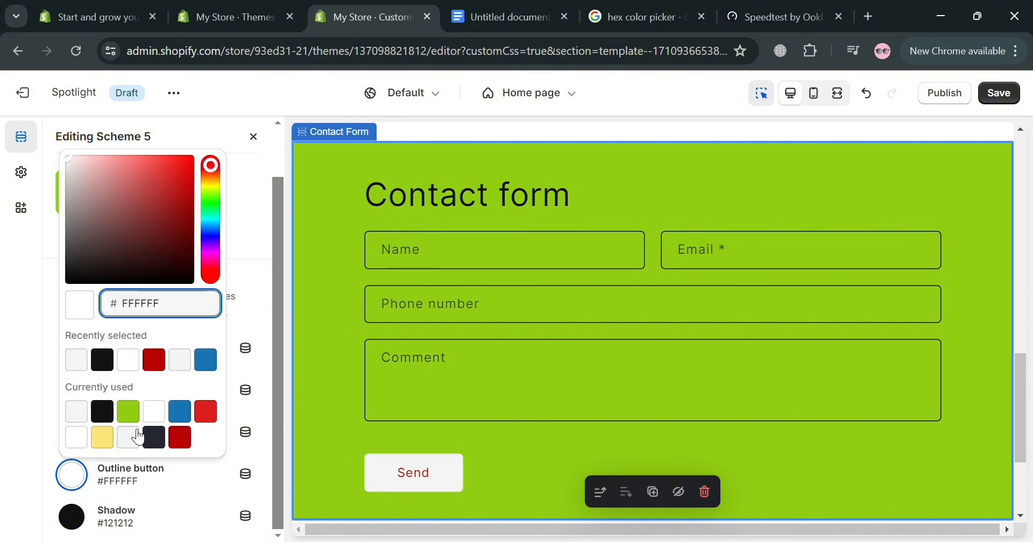
click(186, 418)
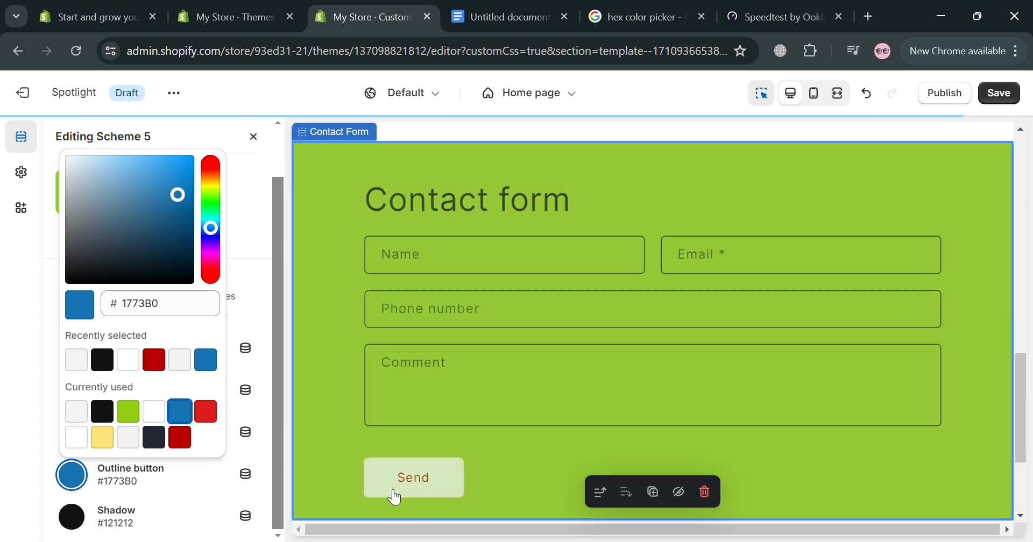
scroll(398, 490, down, 3)
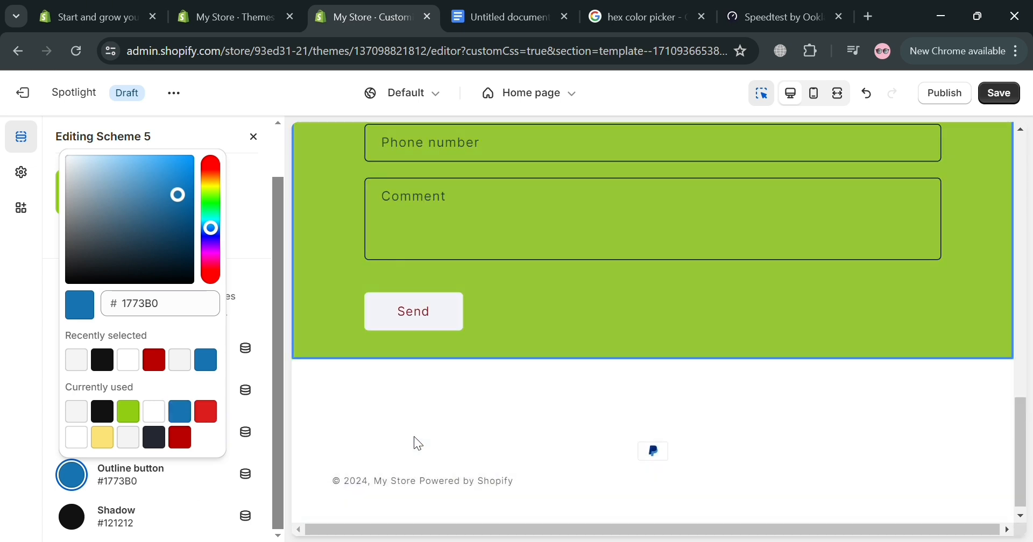
click(418, 444)
click(332, 293)
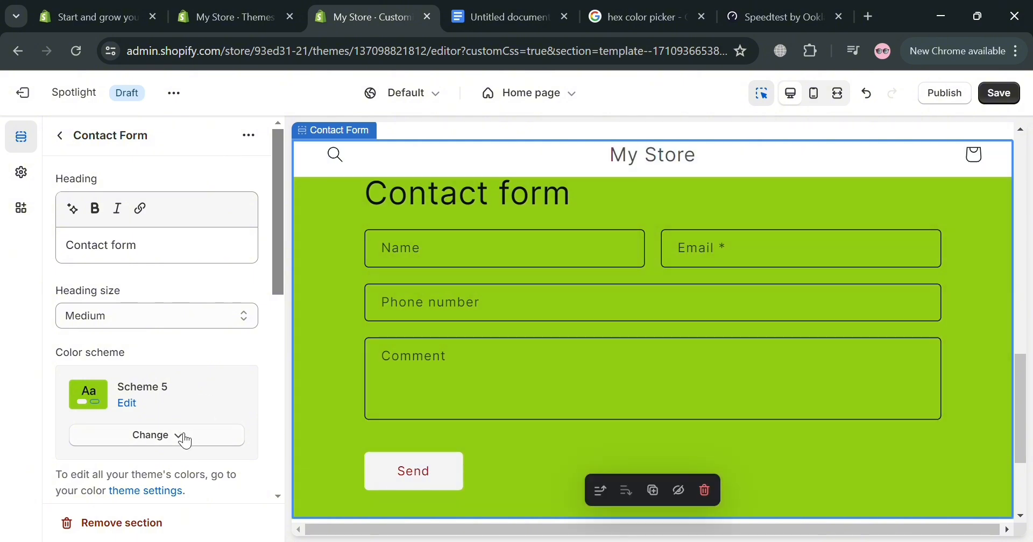
scroll(161, 398, down, 8)
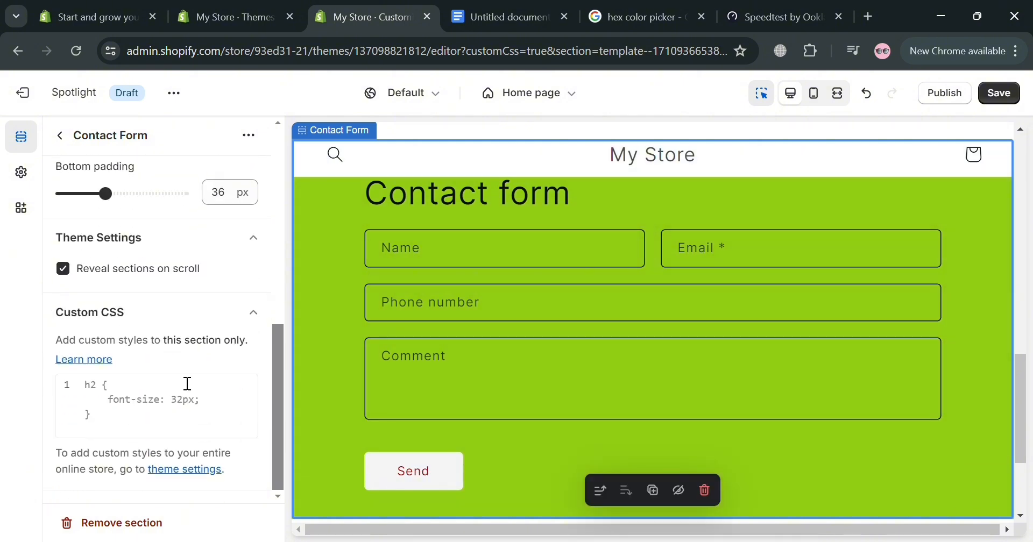
scroll(188, 383, up, 8)
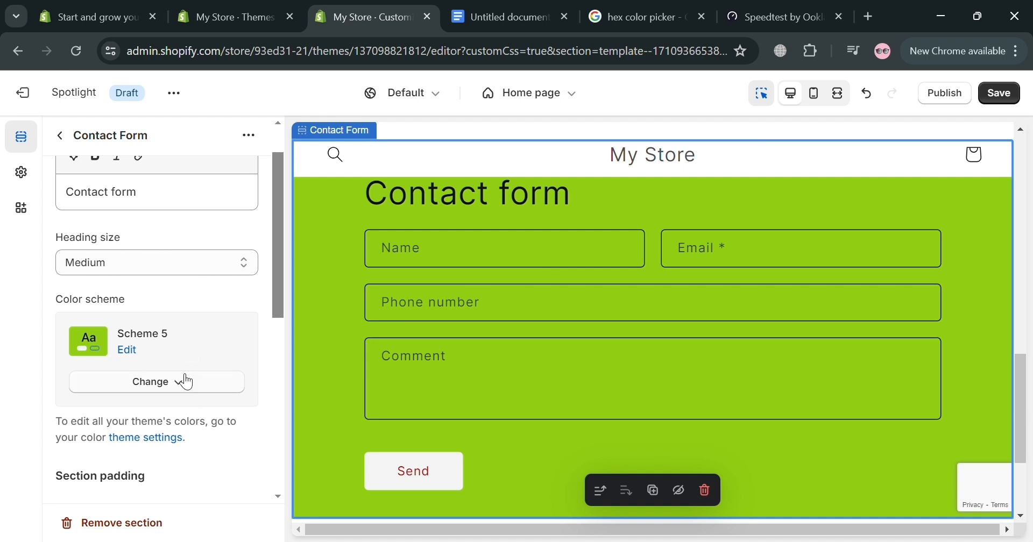
click(186, 382)
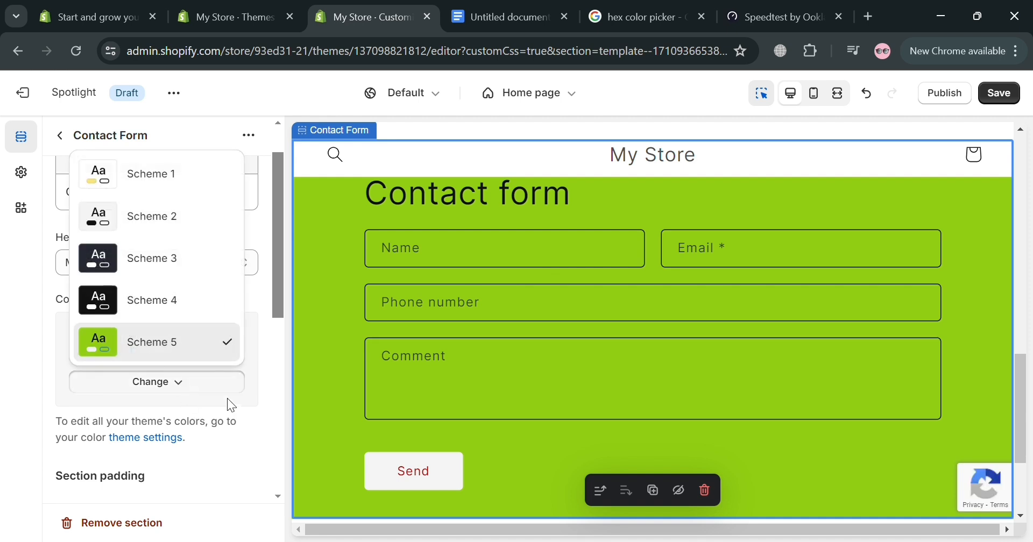
click(209, 370)
- Change the contact form section's heading to "To Contact us:" and save the theme changes
scroll(250, 400, up, 1)
drag(175, 258, 95, 279)
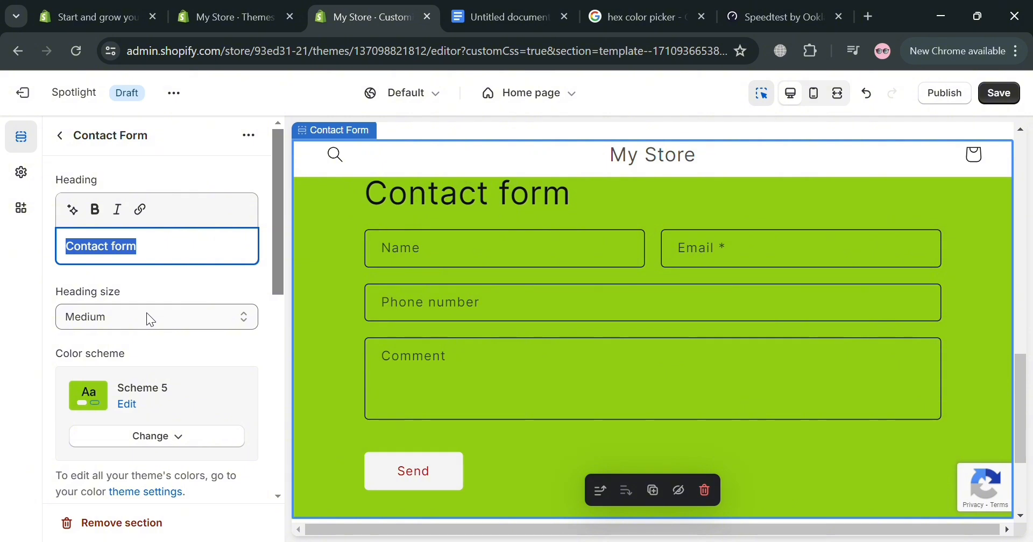
text(if)
key(BackSpace)
key(BackSpace)
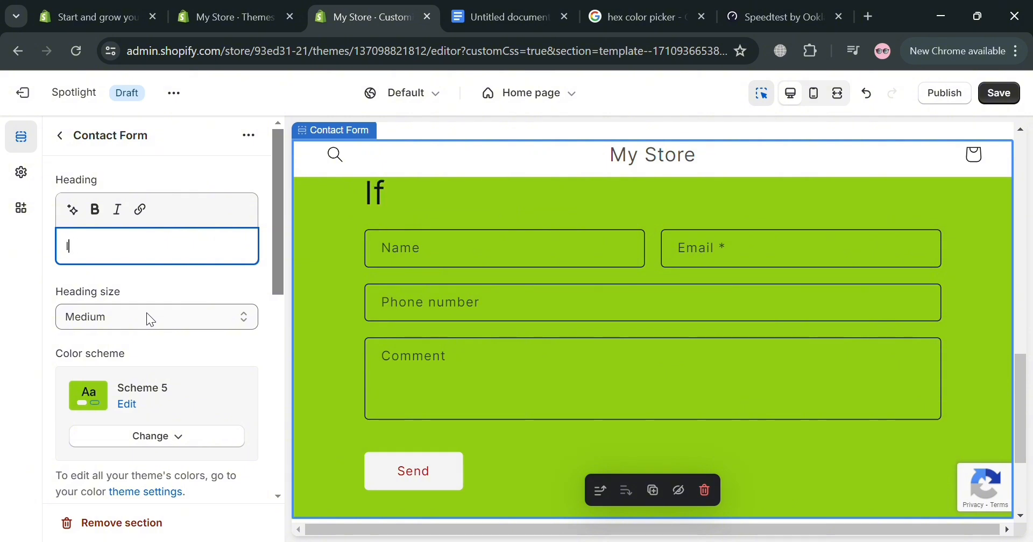
text(To Con)
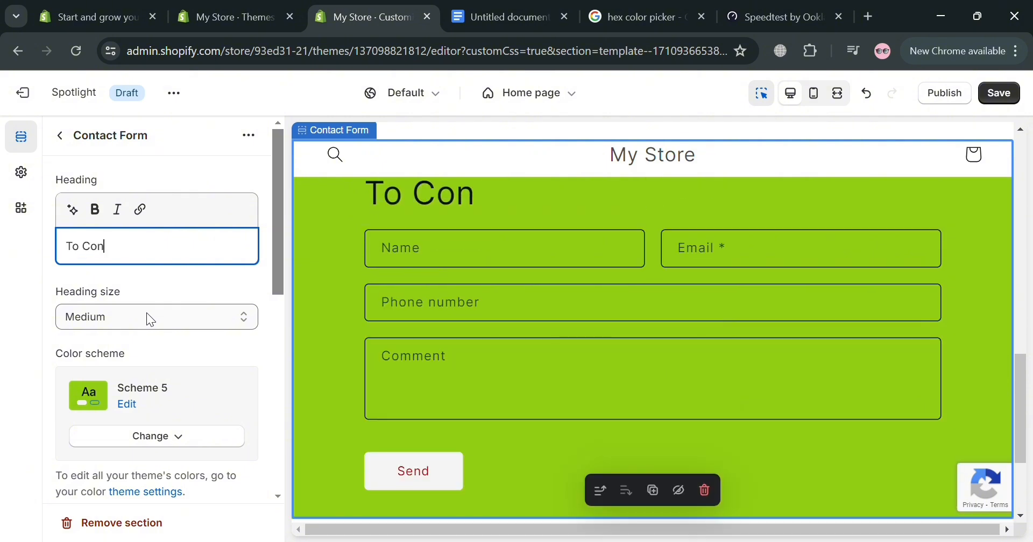
text(tact us)
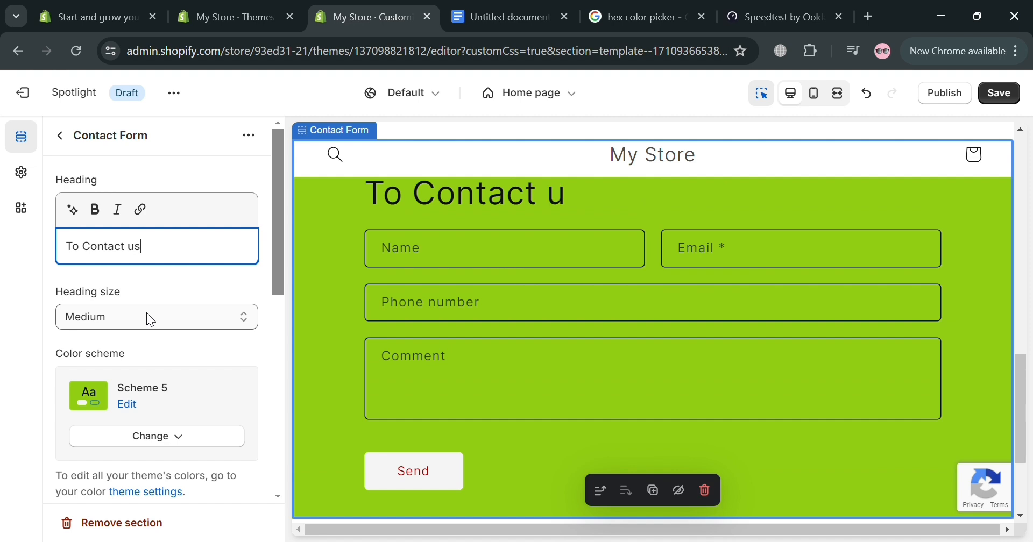
text(:)
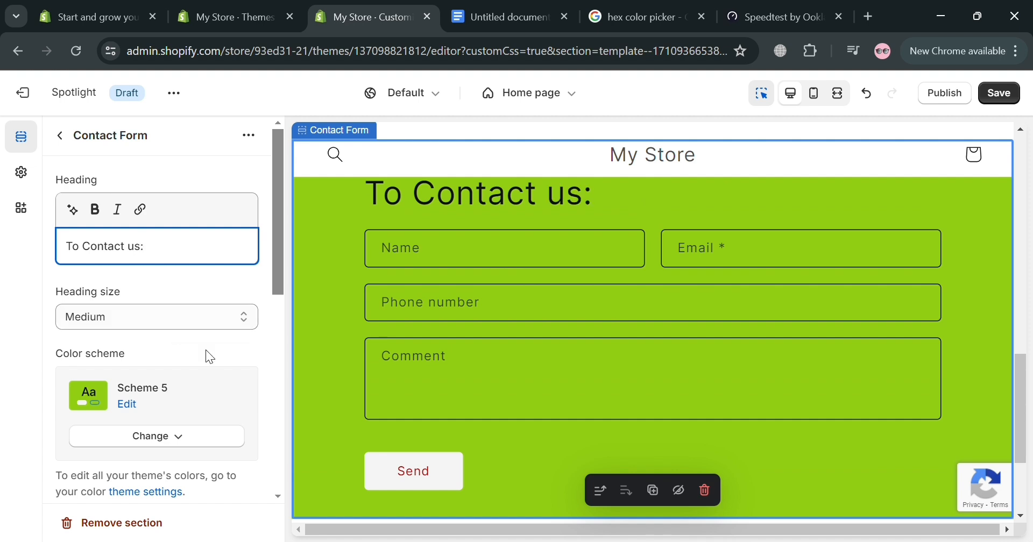
click(251, 277)
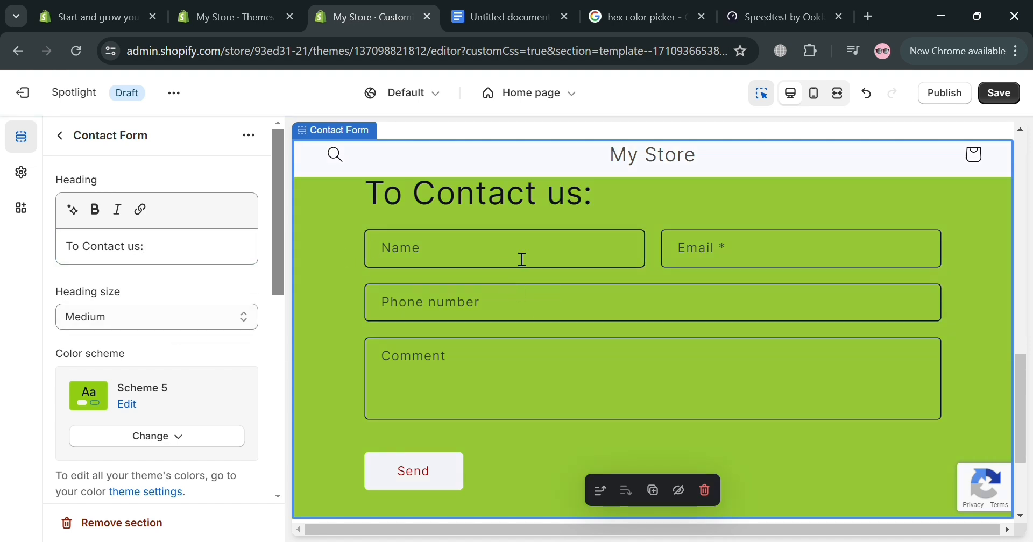
click(1011, 98)
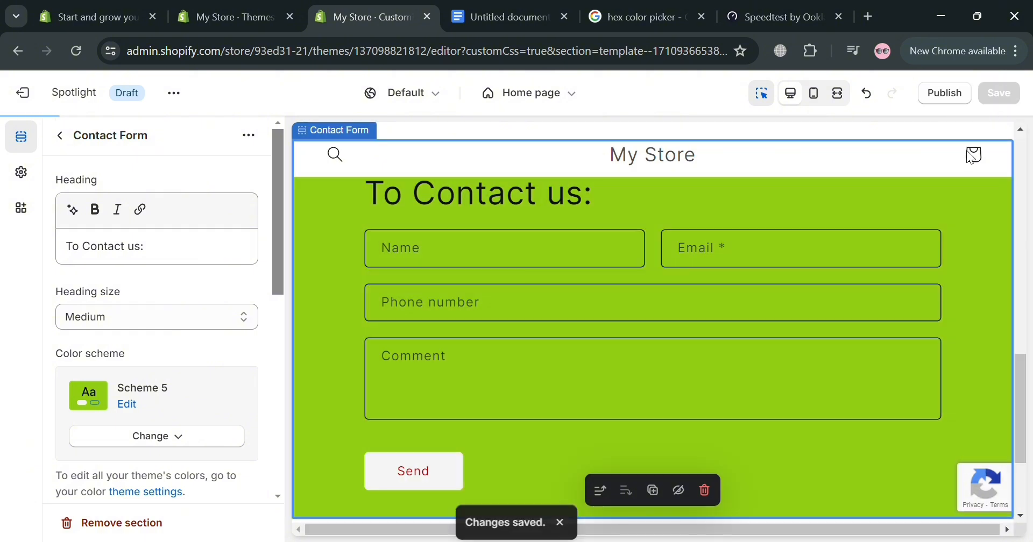
- Open the contact form section's Custom CSS code for editing
scroll(405, 357, down, 2)
scroll(214, 427, down, 5)
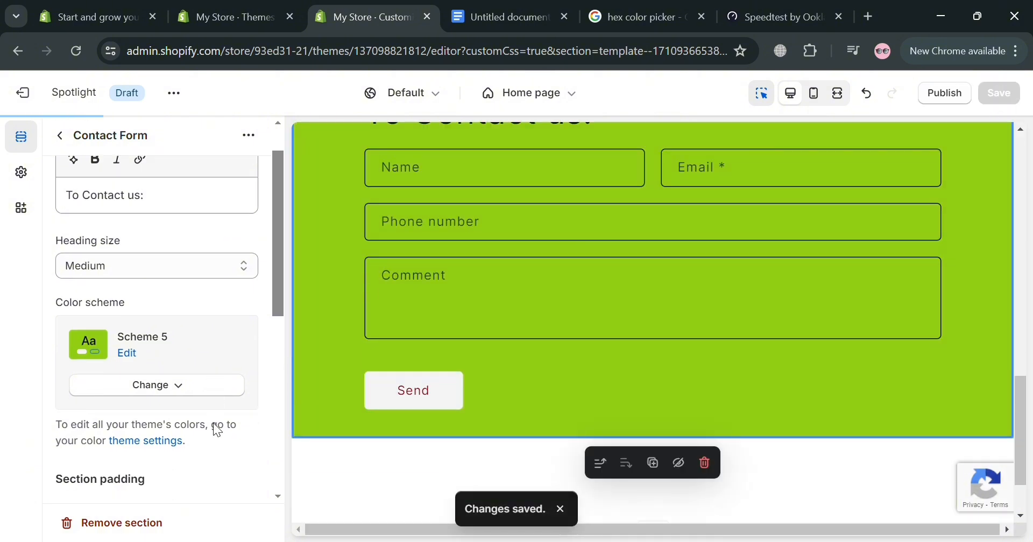
scroll(224, 396, down, 3)
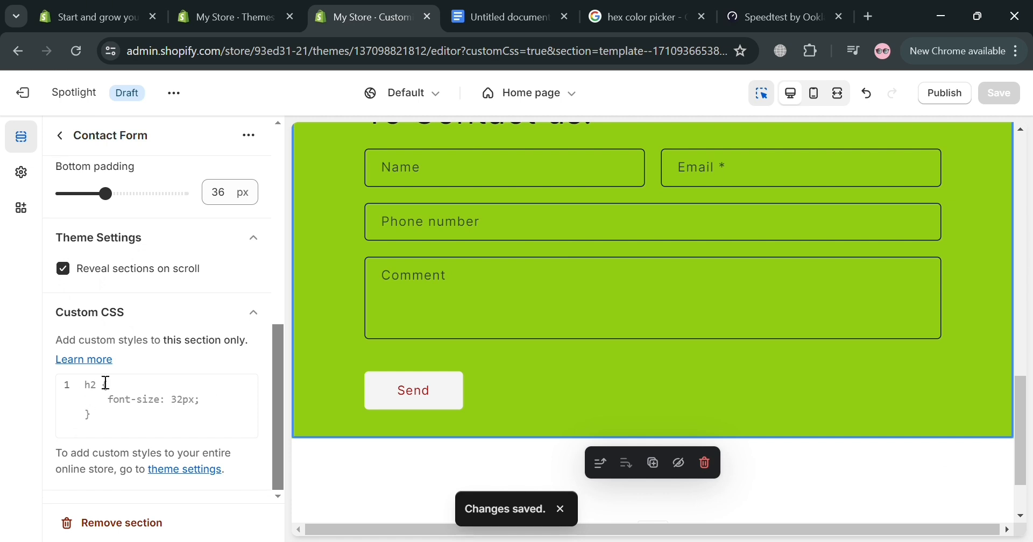
click(126, 393)
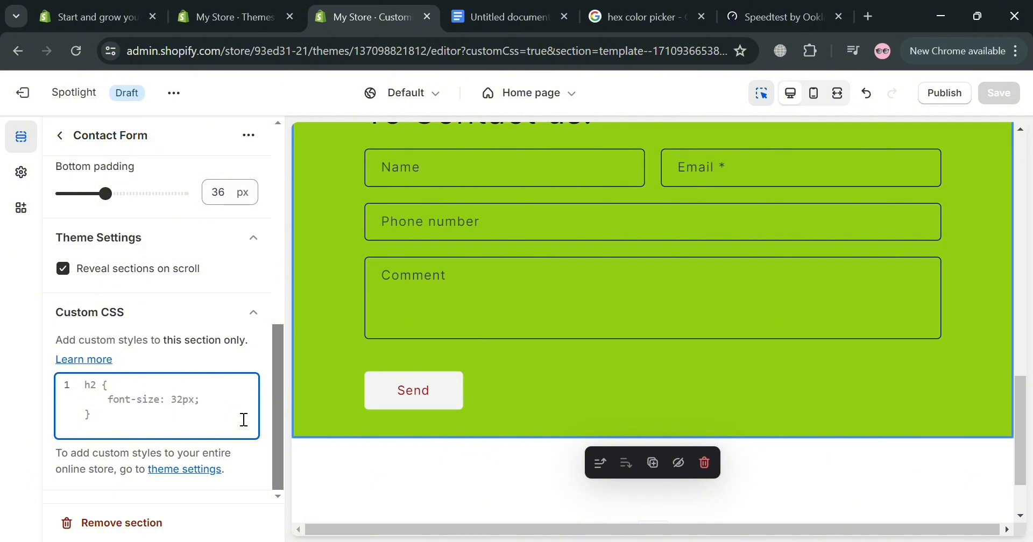
- Switch to the Google Docs document holding the CSS snippet and set its zoom to 150%
click(508, 7)
drag(438, 224, 436, 289)
double_click(412, 352)
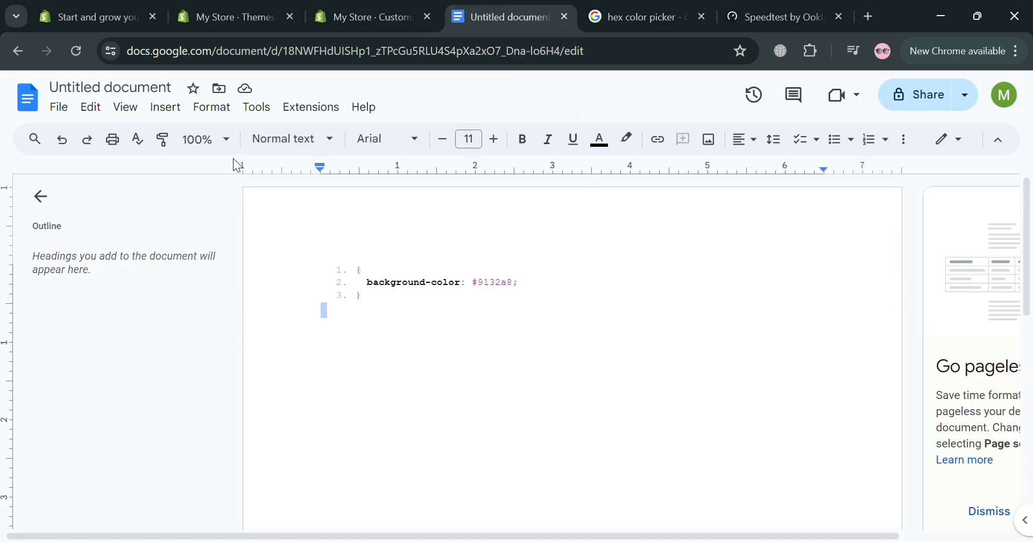
click(227, 139)
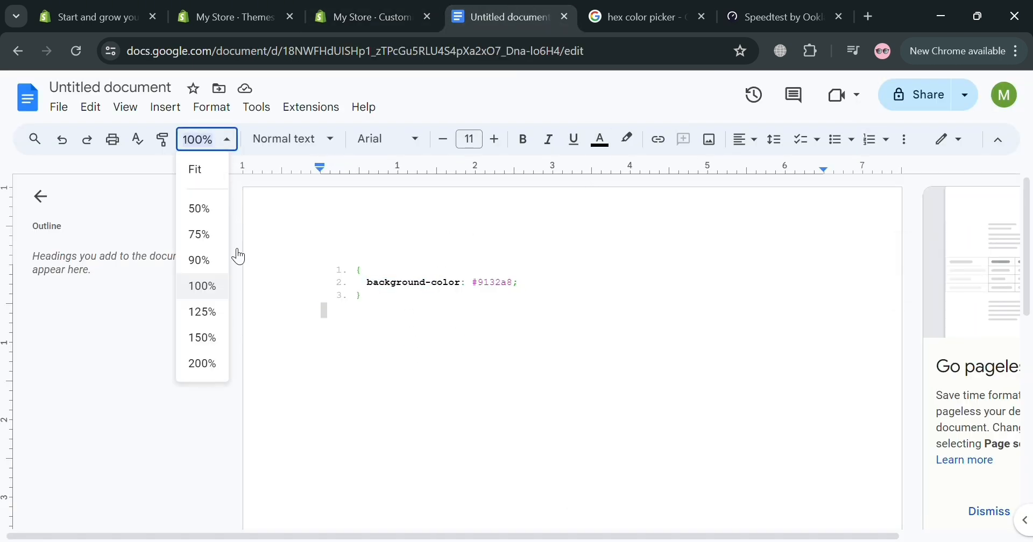
click(231, 338)
click(465, 364)
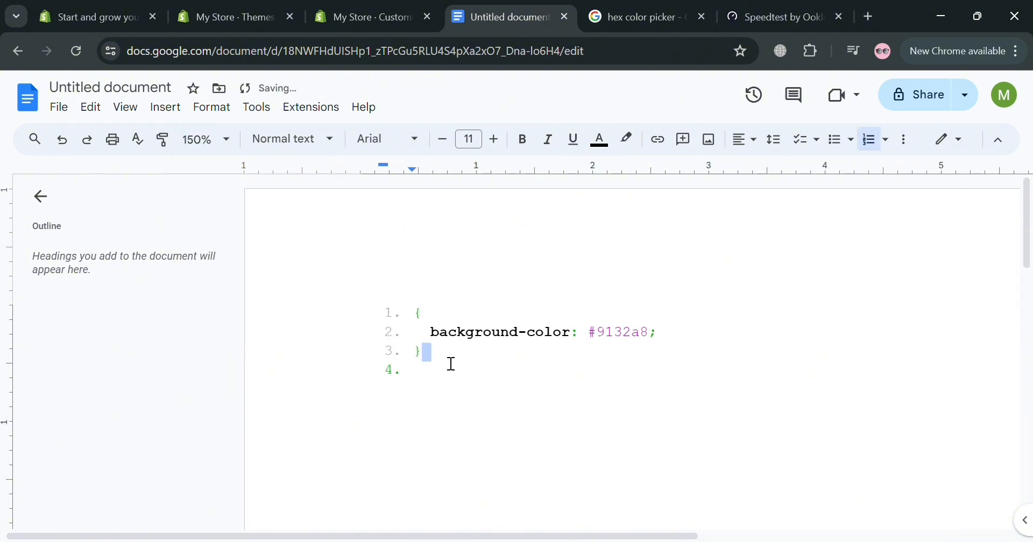
- Undo the accidental change to the numbered snippet and select the color code #9132a8 in its background-color line
drag(418, 333, 418, 334)
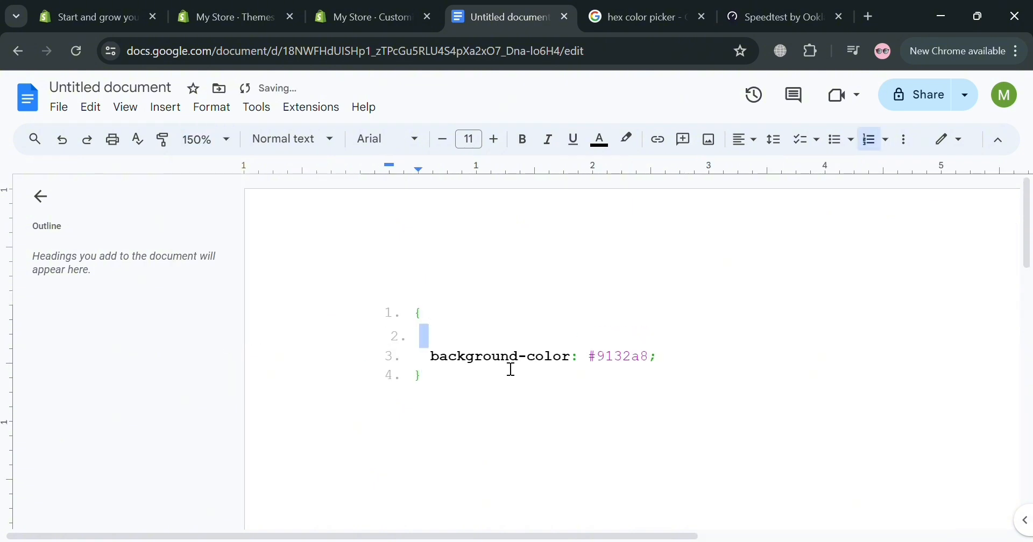
key(ctrl+z)
drag(465, 370, 422, 325)
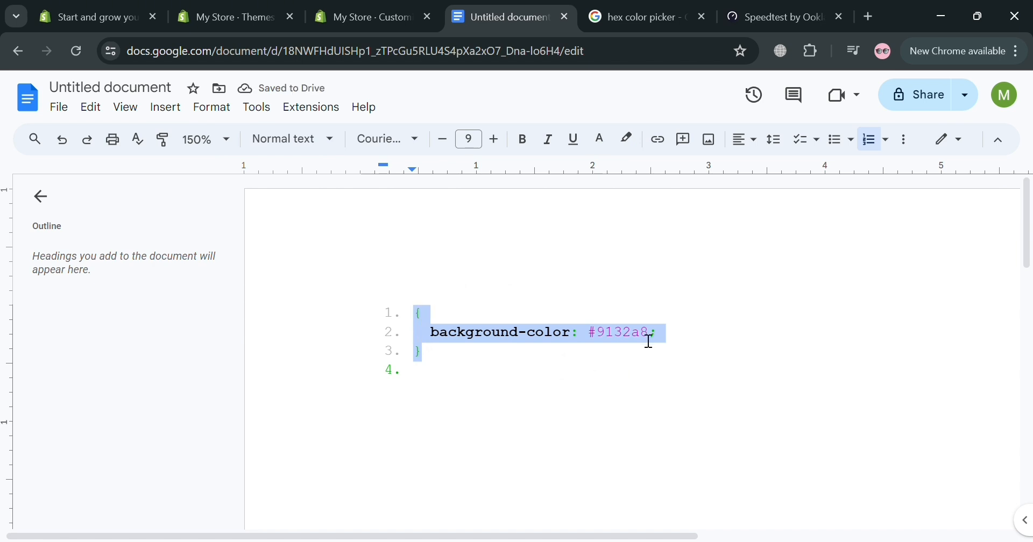
click(606, 343)
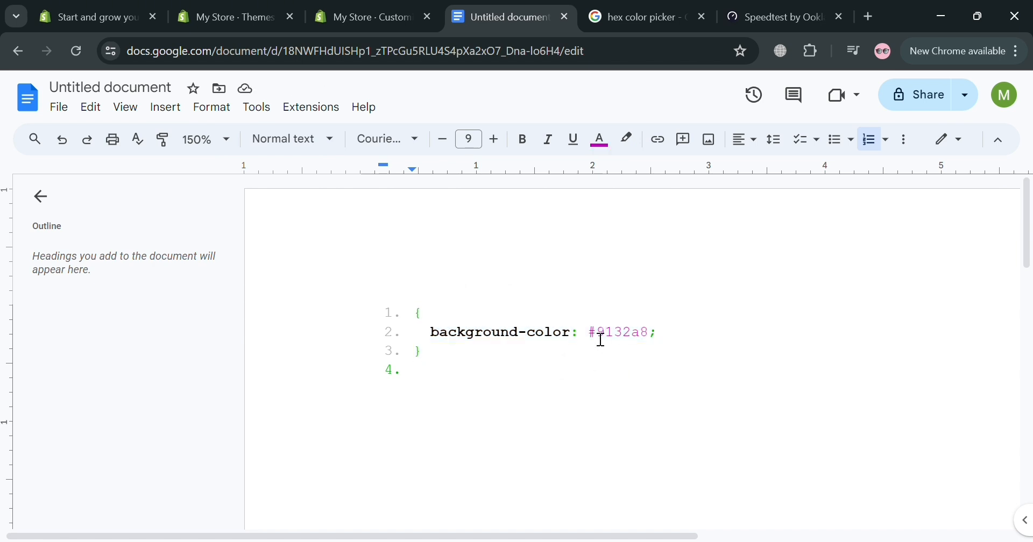
drag(589, 337, 652, 337)
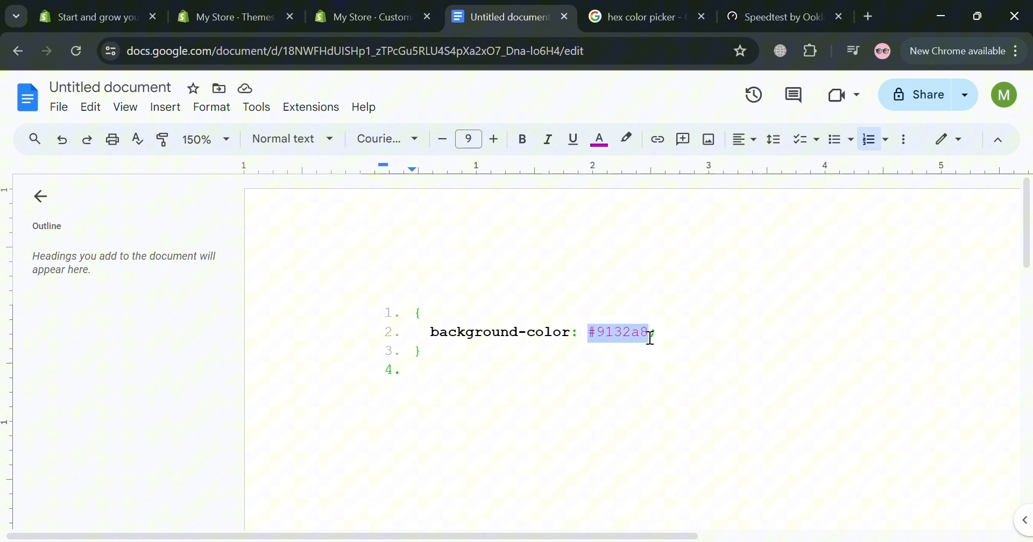
- Switch to Google's hex color picker and set the color to blue #0352fc
click(635, 15)
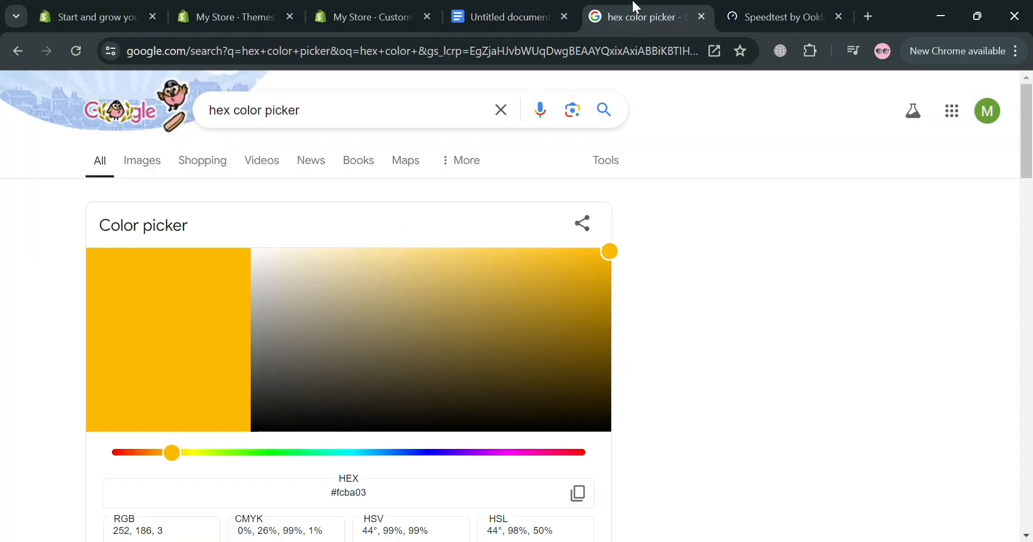
click(316, 119)
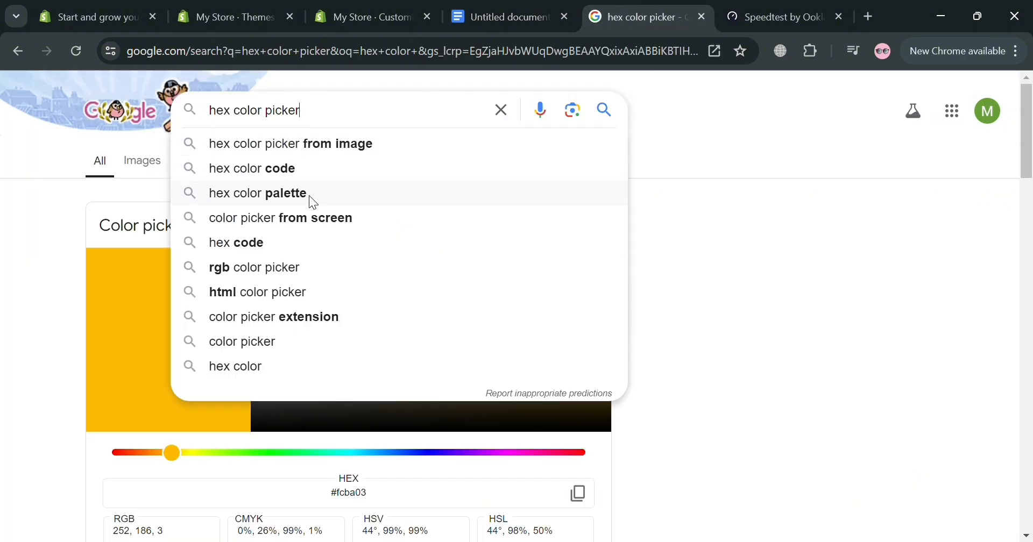
click(749, 243)
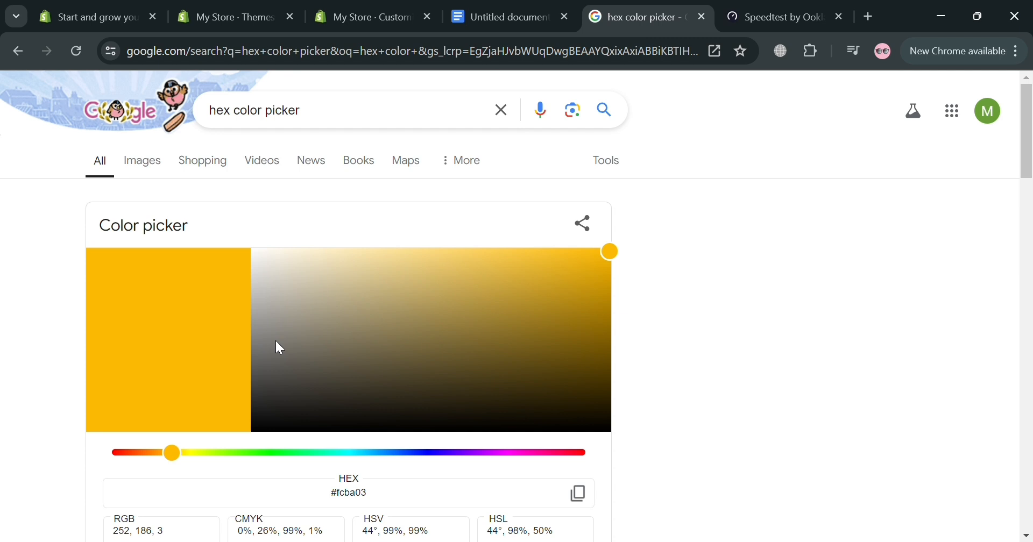
scroll(319, 355, down, 3)
drag(172, 291, 411, 291)
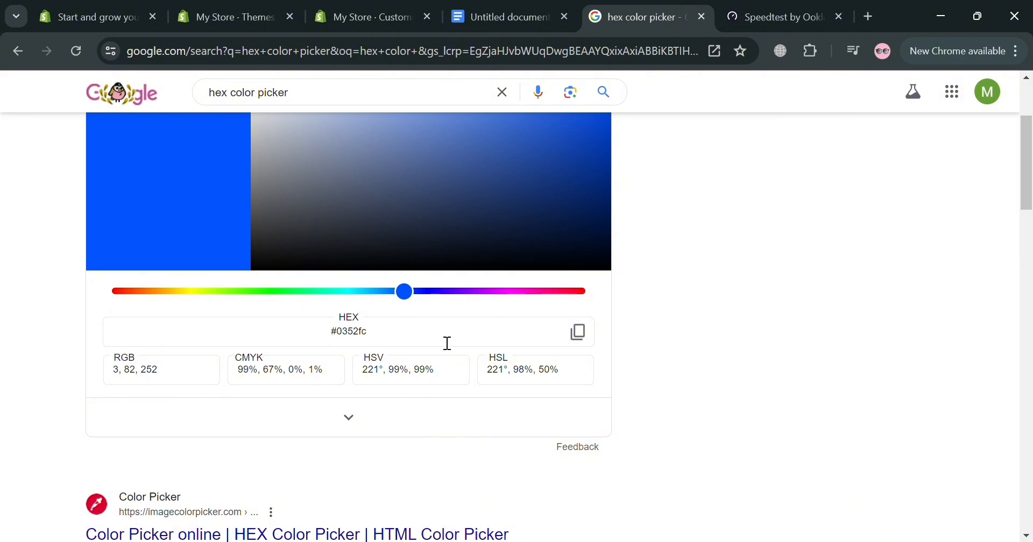
- Copy the hex code #0352fc from the color picker and replace the selected background-color value in the Google Docs snippet with it
double_click(345, 342)
triple_click(344, 342)
key(ctrl+c)
click(524, 8)
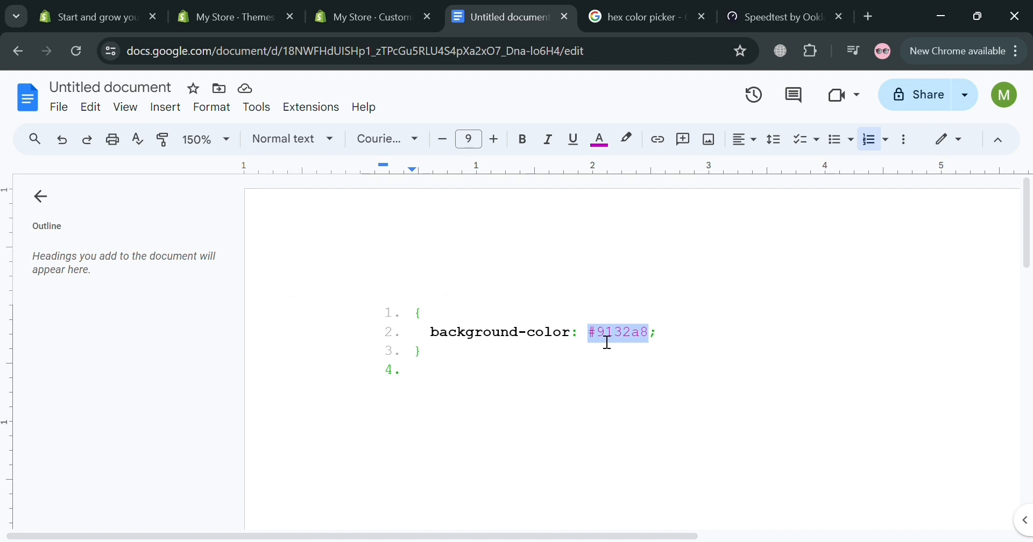
key(ctrl+v)
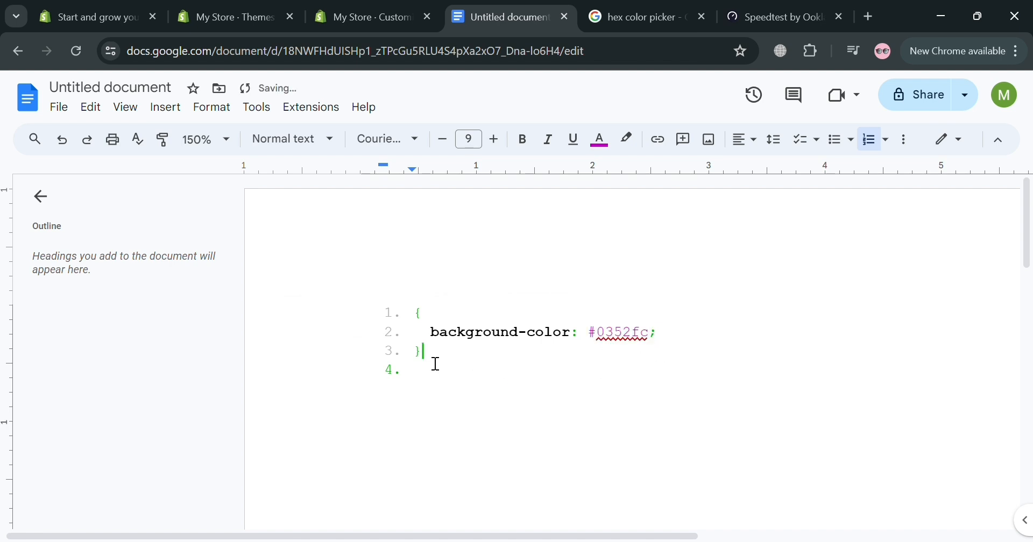
- Copy the snippet "{ background-color: #0352fc; }" into the contact form section's Custom CSS in the Shopify theme editor
drag(434, 362, 417, 328)
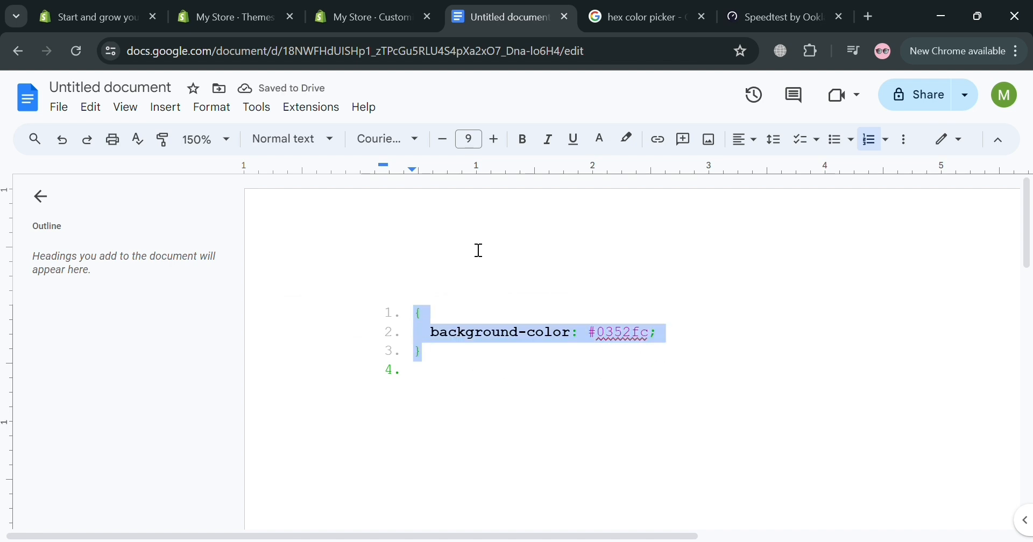
click(402, 6)
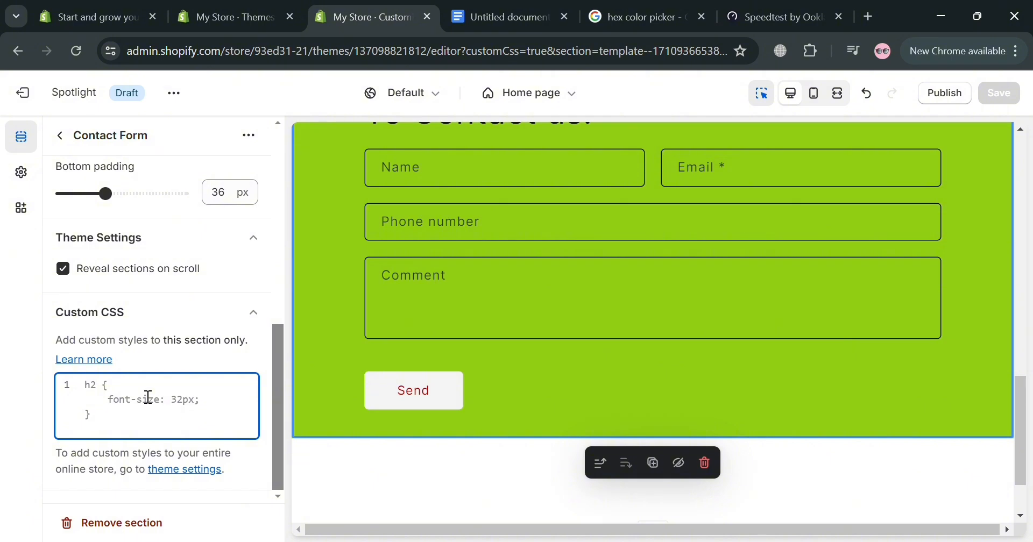
key(ctrl+a)
text({   background-color: #0352fc; })
key(BackSpace)
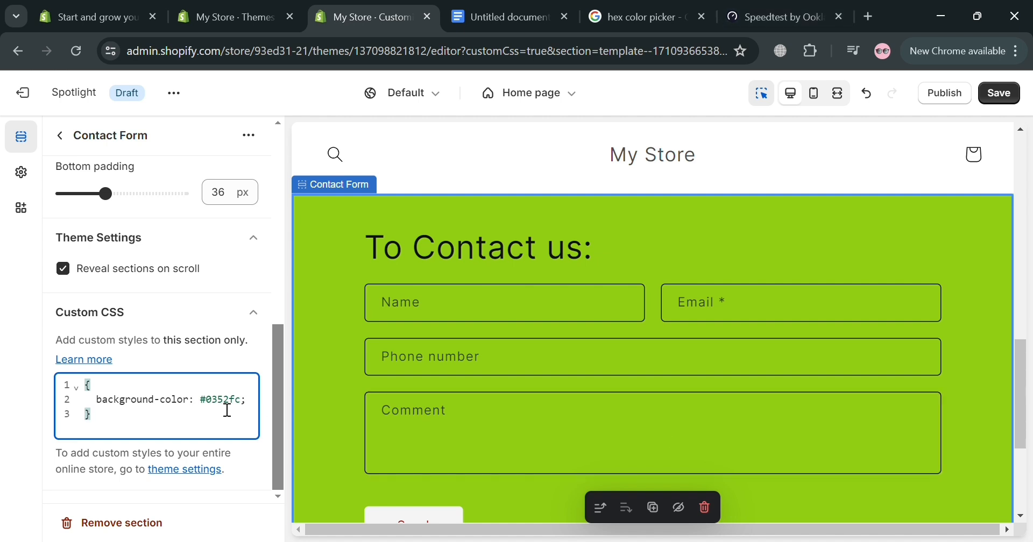
- Add an empty line after the closing brace of the custom CSS and check the contact form in the preview
click(250, 472)
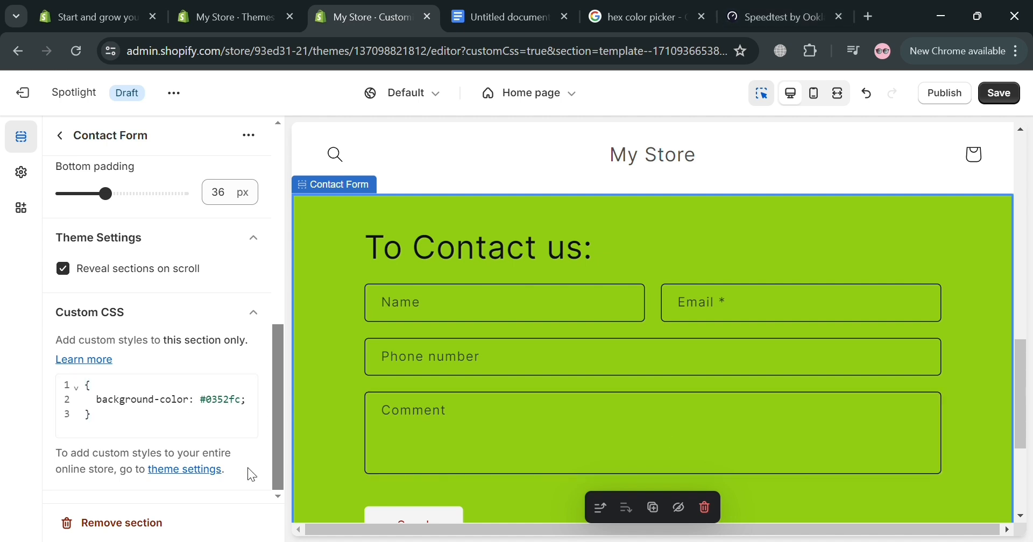
click(186, 408)
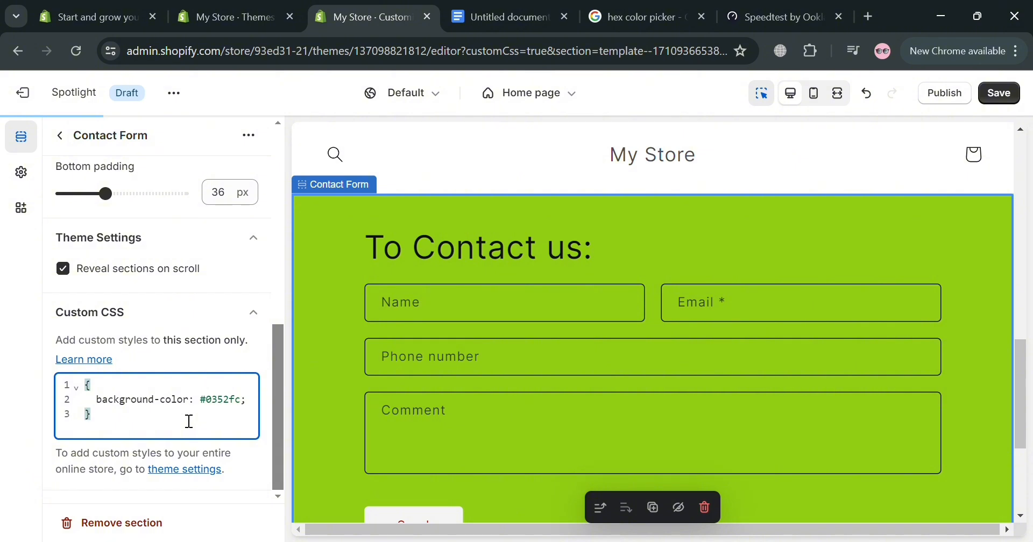
key(Return)
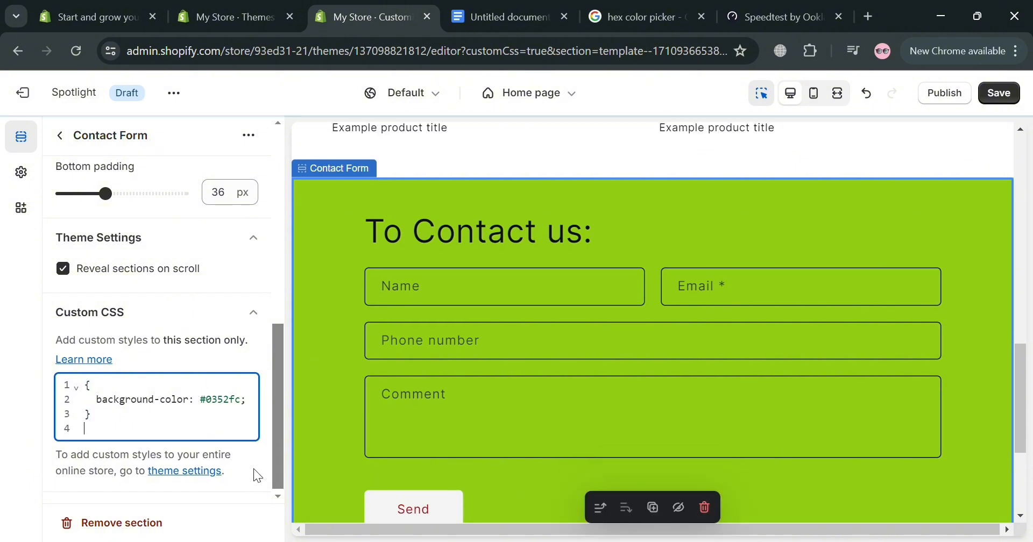
click(254, 470)
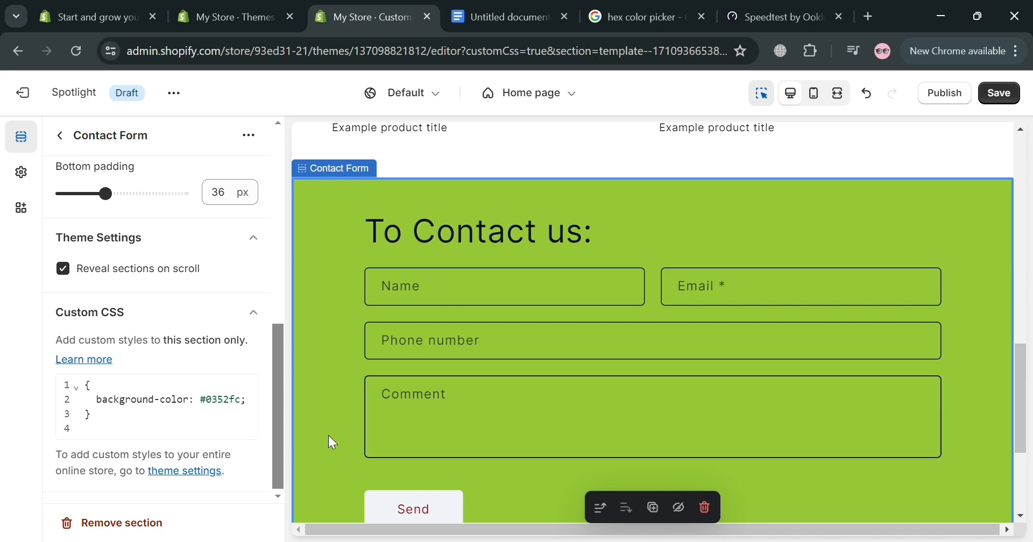
scroll(265, 456, up, 1)
scroll(767, 331, up, 5)
scroll(768, 333, down, 5)
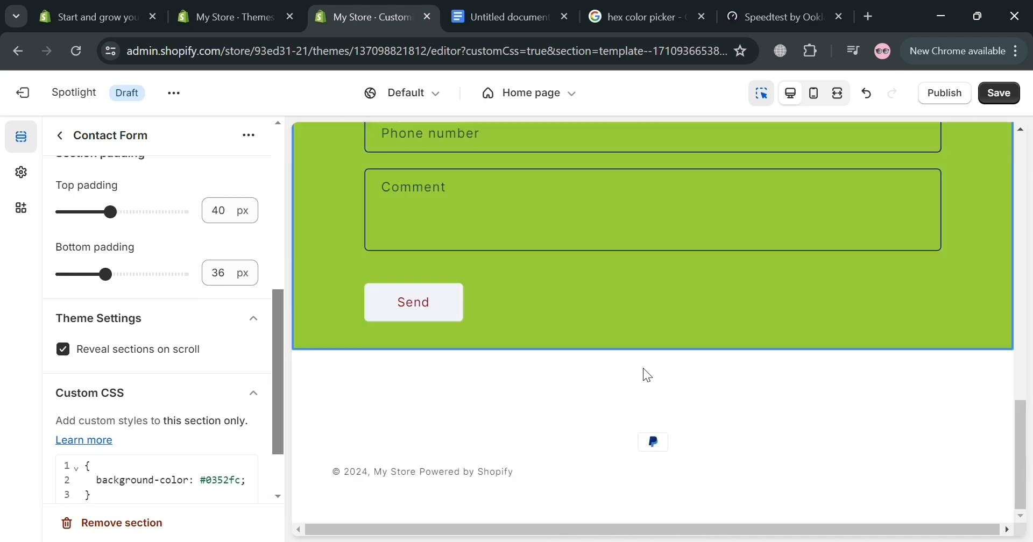
- Open the contact form's Scheme 5 in the Shopify theme editor and bring up its background color for editing
click(640, 17)
scroll(333, 228, up, 3)
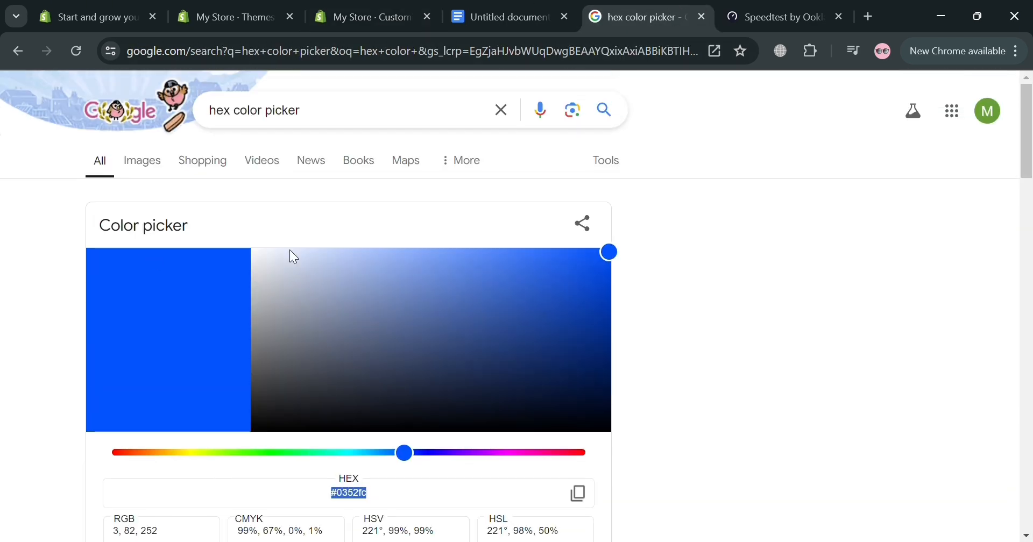
click(366, 17)
scroll(162, 430, up, 5)
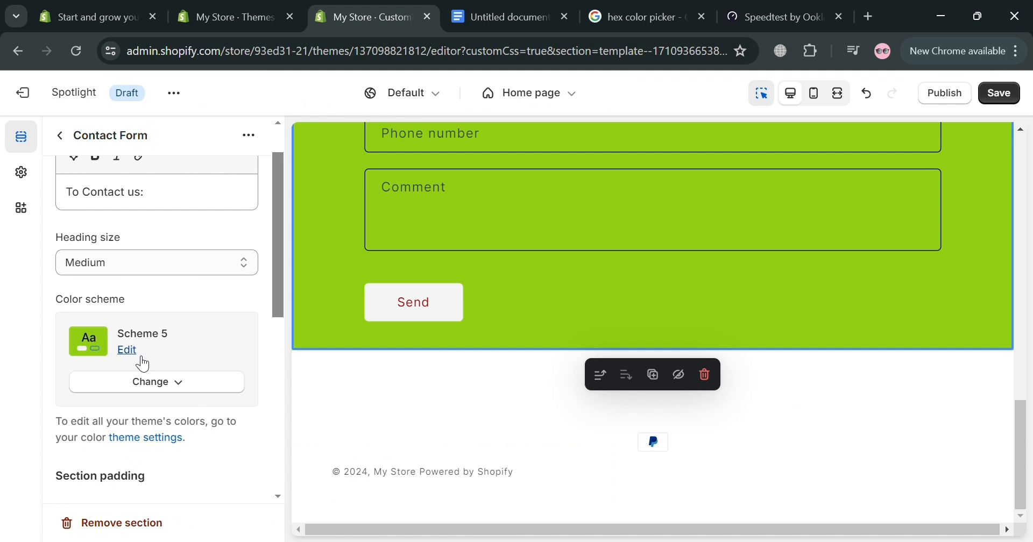
click(129, 351)
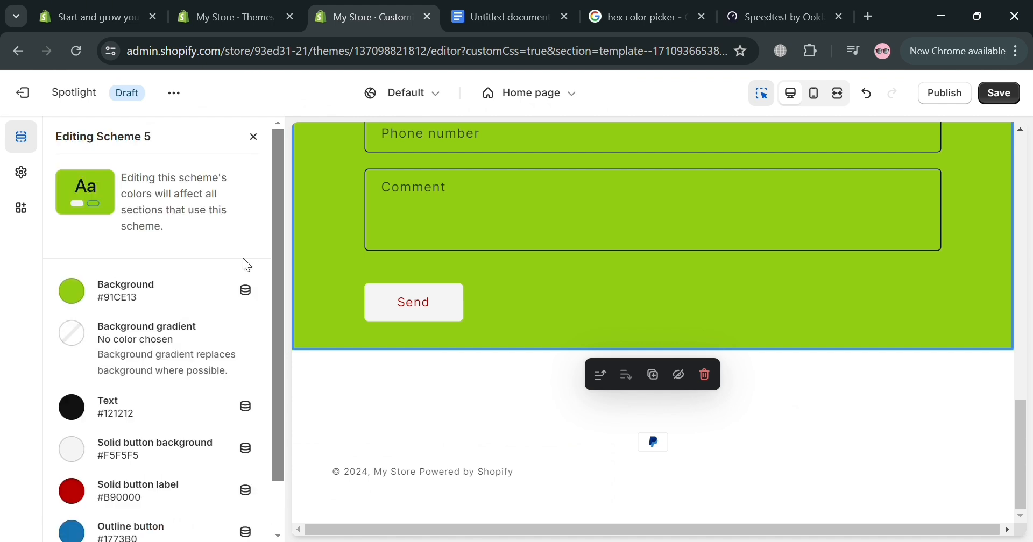
click(76, 301)
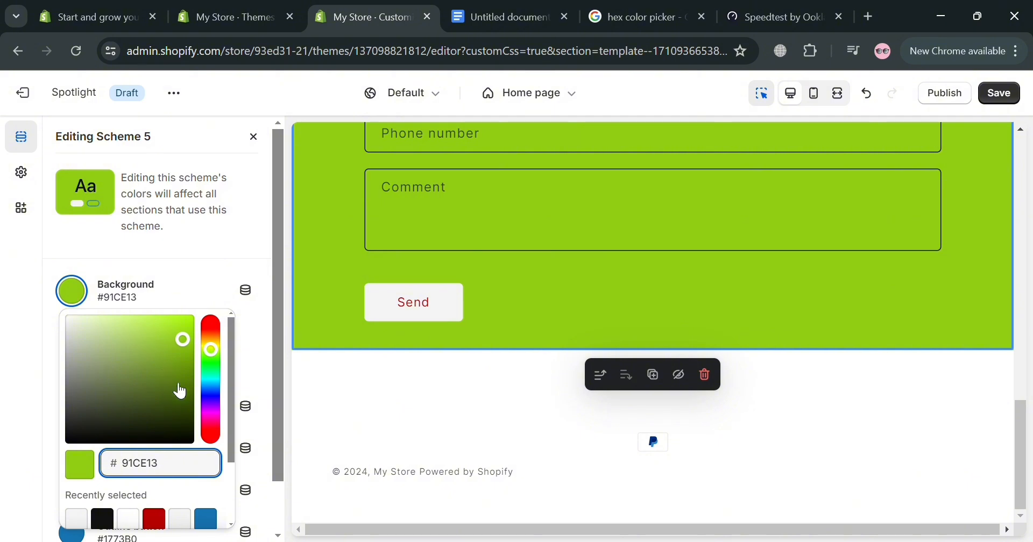
- Copy the blue hex code #0356fc from Google's color picker and paste it as Scheme 5's background color
click(640, 17)
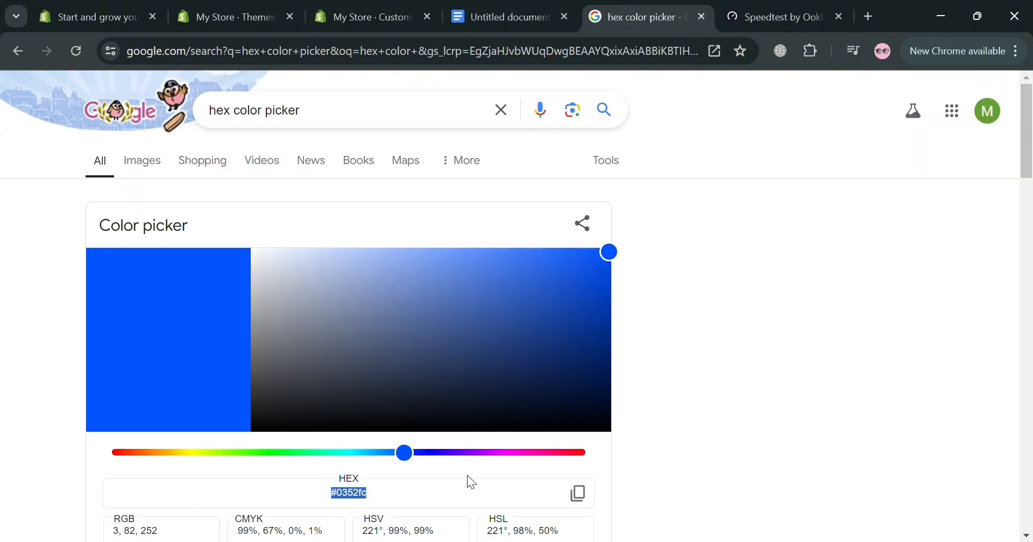
click(579, 494)
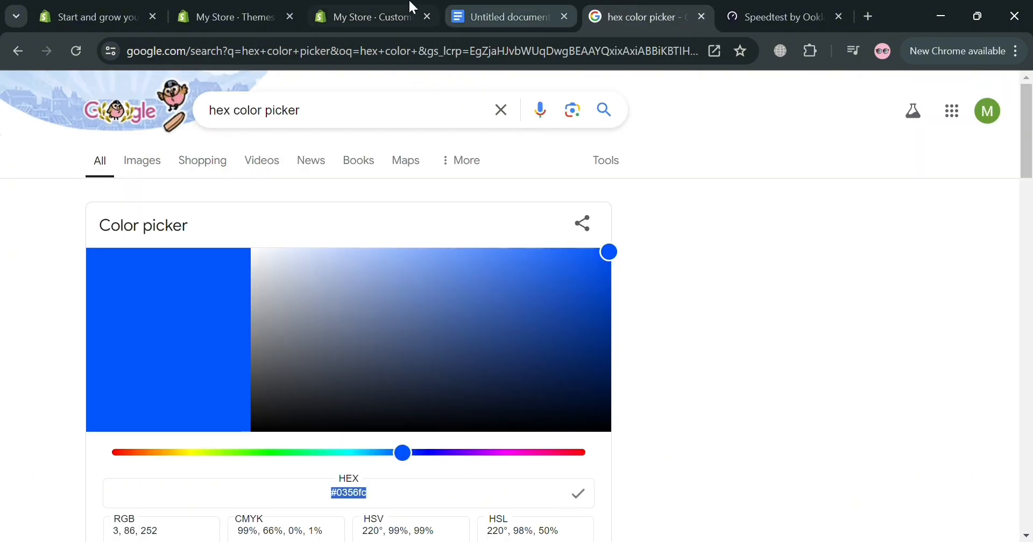
click(412, 7)
drag(191, 462, 101, 489)
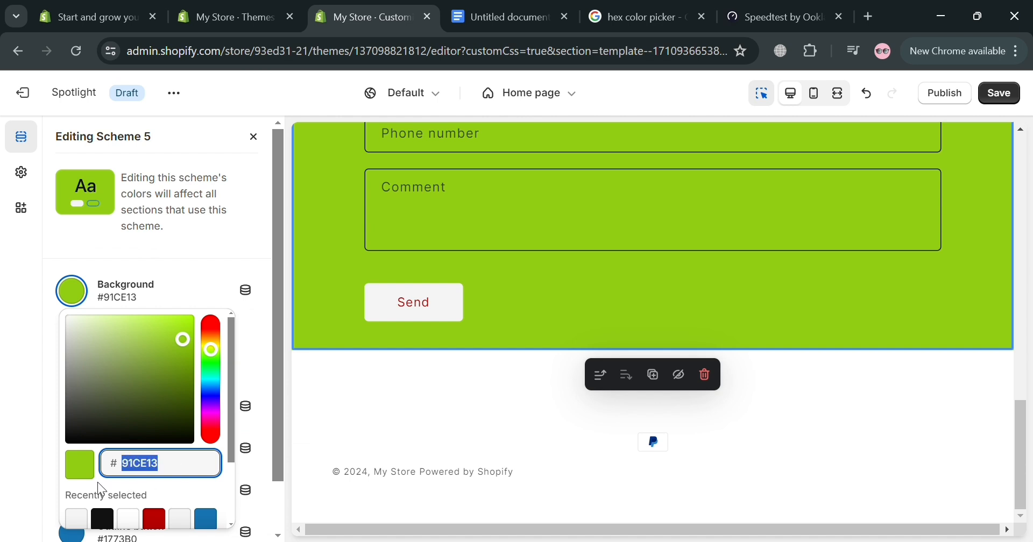
key(ctrl+v)
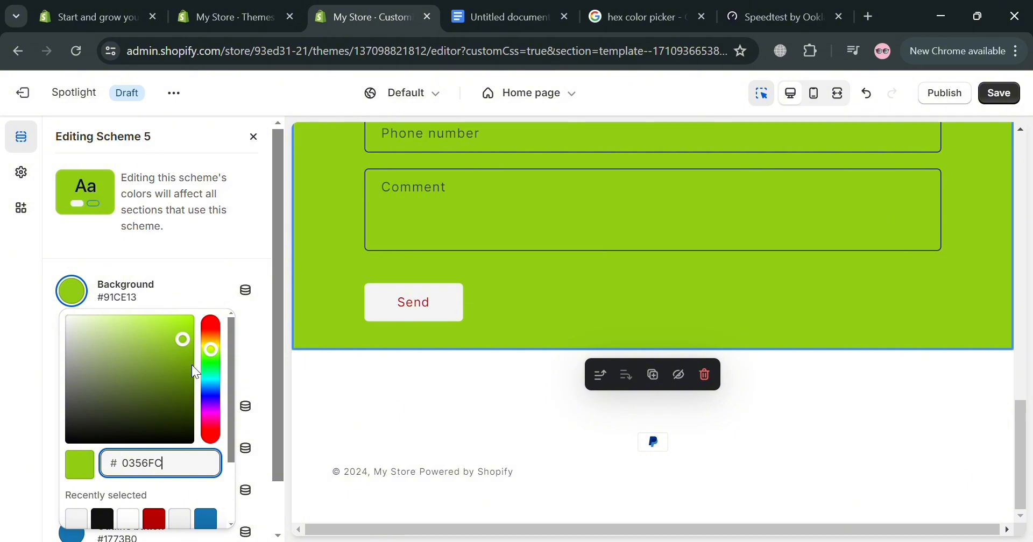
scroll(134, 466, down, 2)
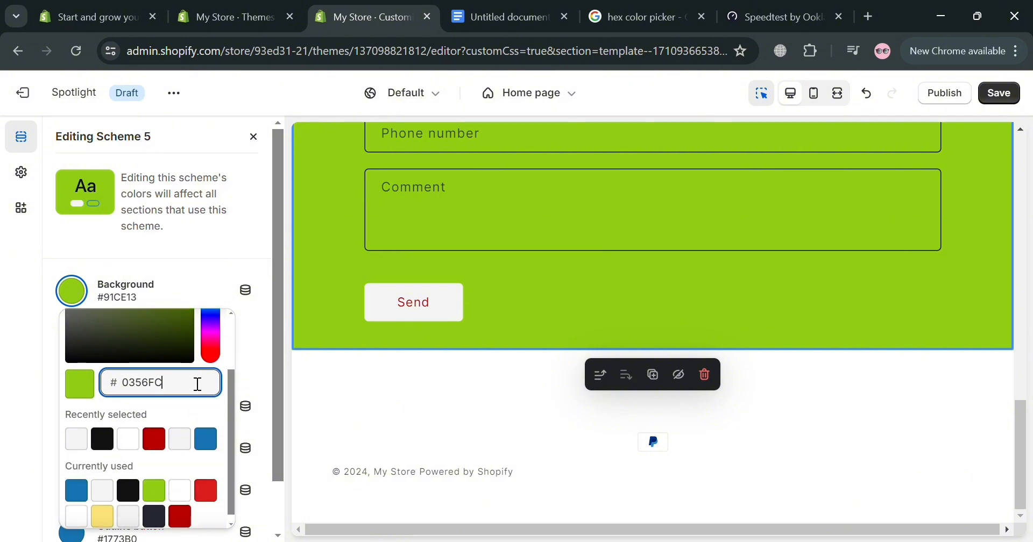
- Switch to Google's color picker, change the hue to magenta and copy the hex code #db03fc
click(613, 11)
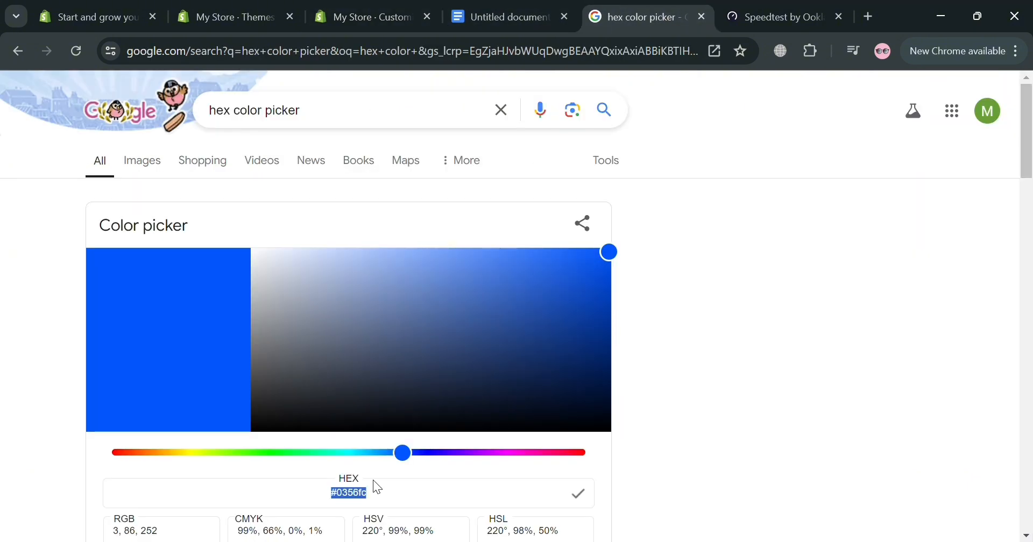
click(434, 453)
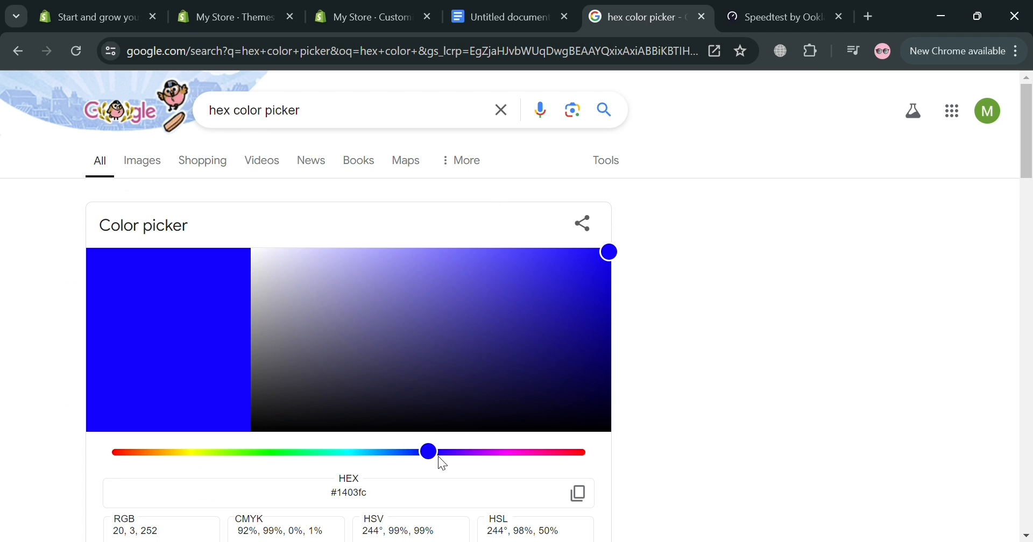
click(500, 454)
click(585, 501)
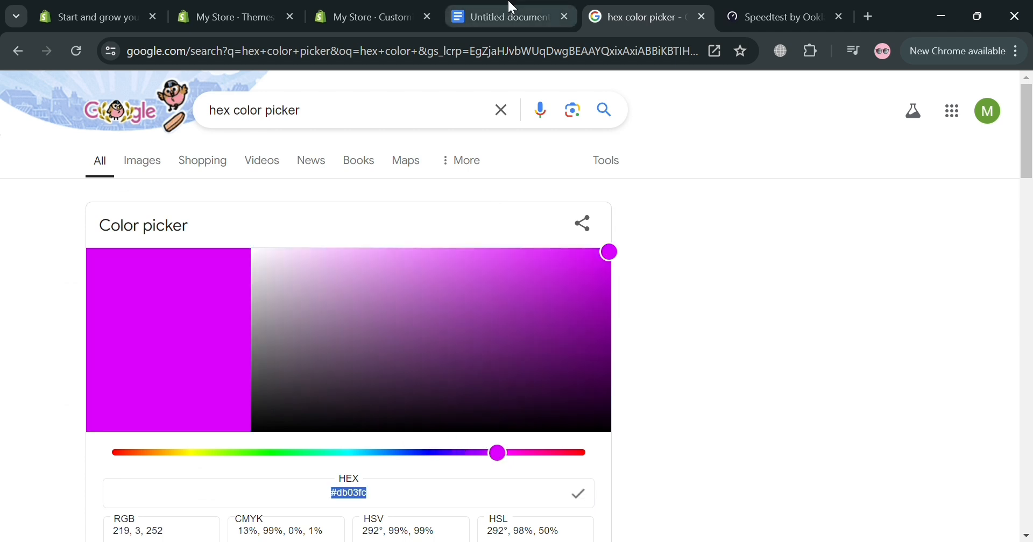
- Replace Scheme 5's background color in the Shopify theme editor with the copied hex code #DB03FC
click(366, 16)
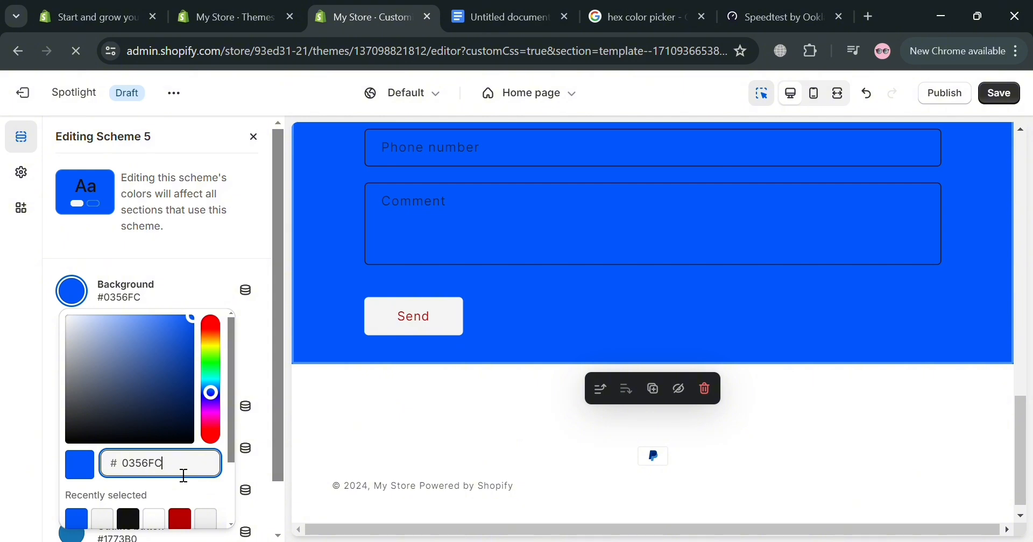
double_click(182, 475)
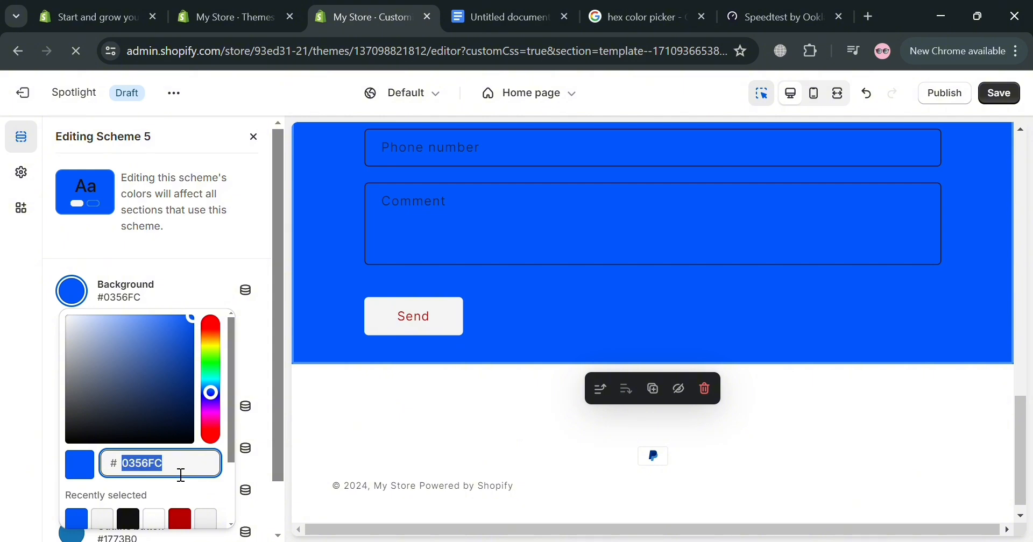
key(ctrl+v)
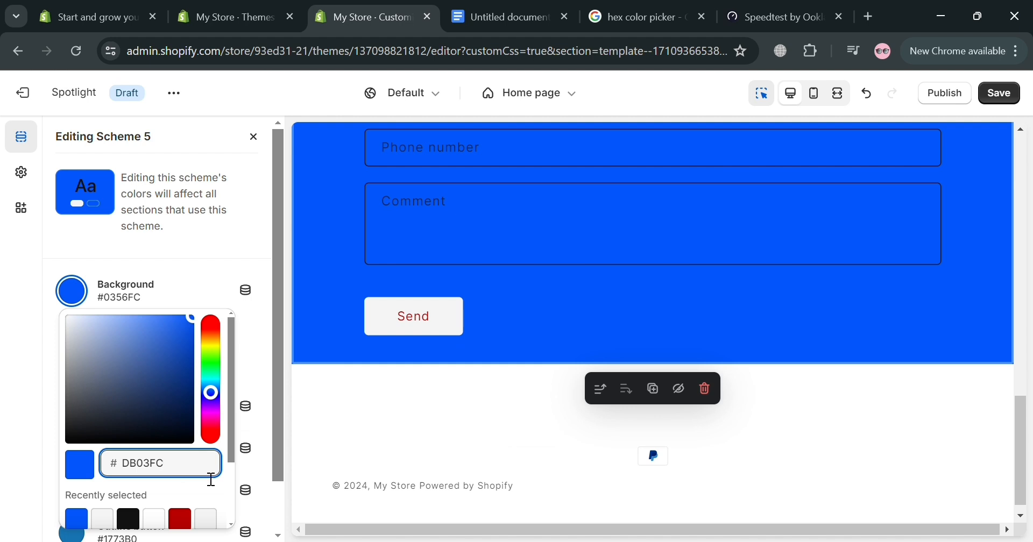
click(207, 493)
- Examine the contact form's background in the preview and the color swatches, and close the Scheme 5 editor
scroll(722, 430, up, 1)
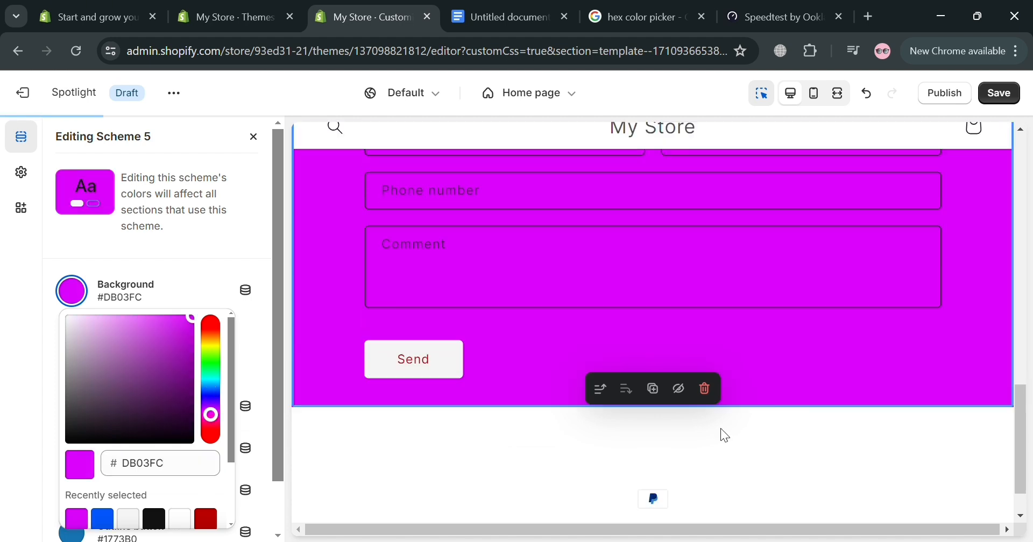
scroll(724, 435, up, 5)
scroll(672, 379, down, 1)
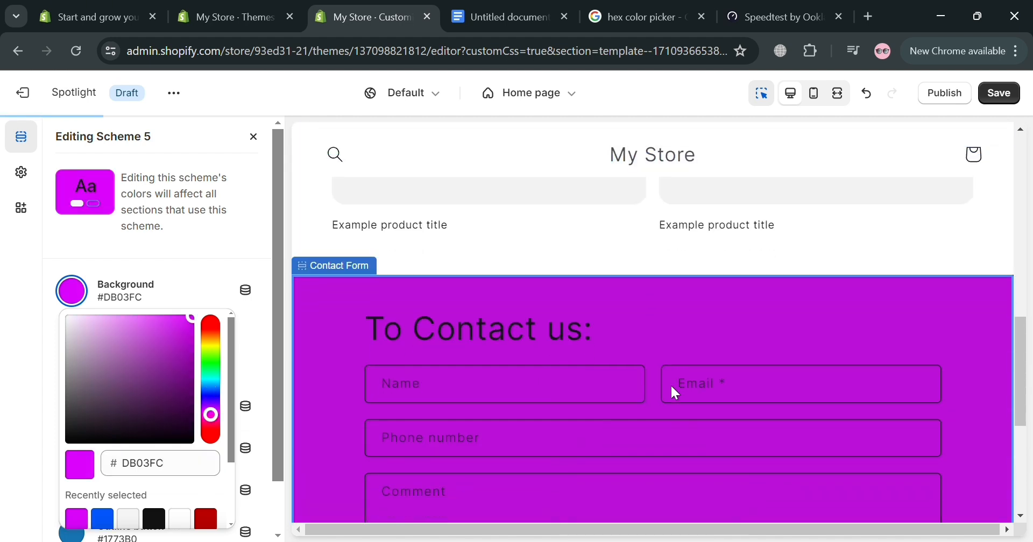
scroll(670, 384, up, 1)
scroll(624, 399, down, 5)
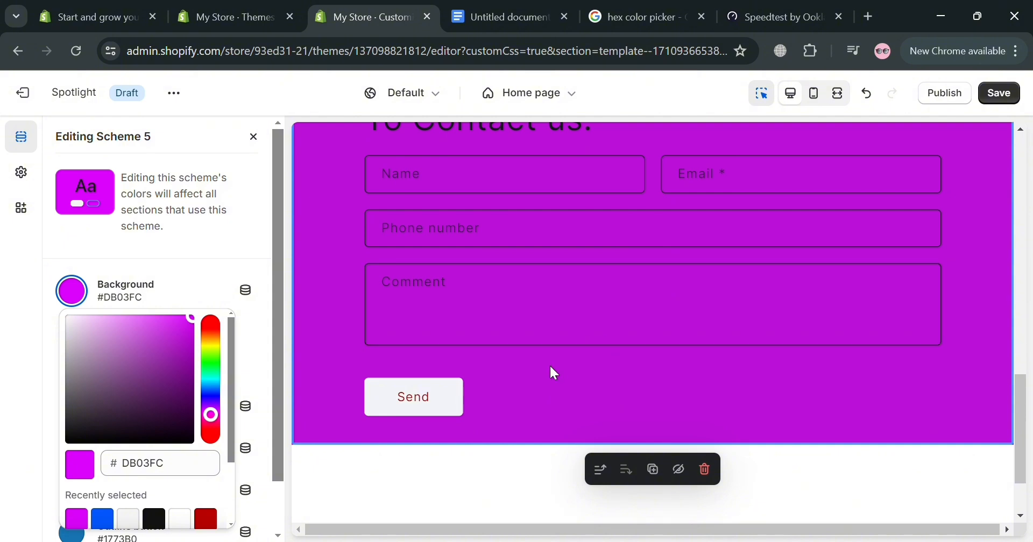
scroll(175, 477, down, 2)
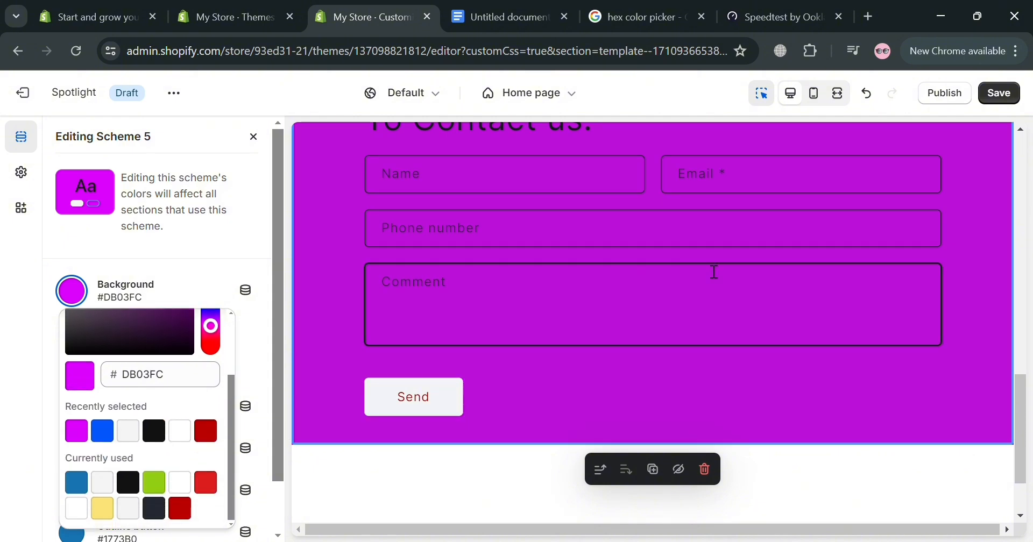
scroll(171, 318, up, 2)
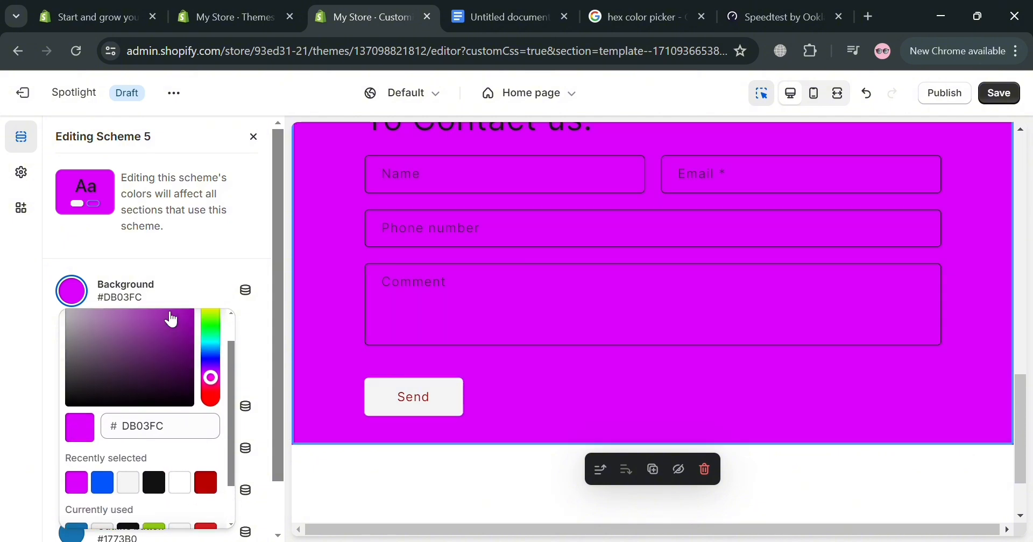
click(255, 141)
- Set the contact form section's bottom padding to 68 px and check its Custom CSS
scroll(180, 372, down, 3)
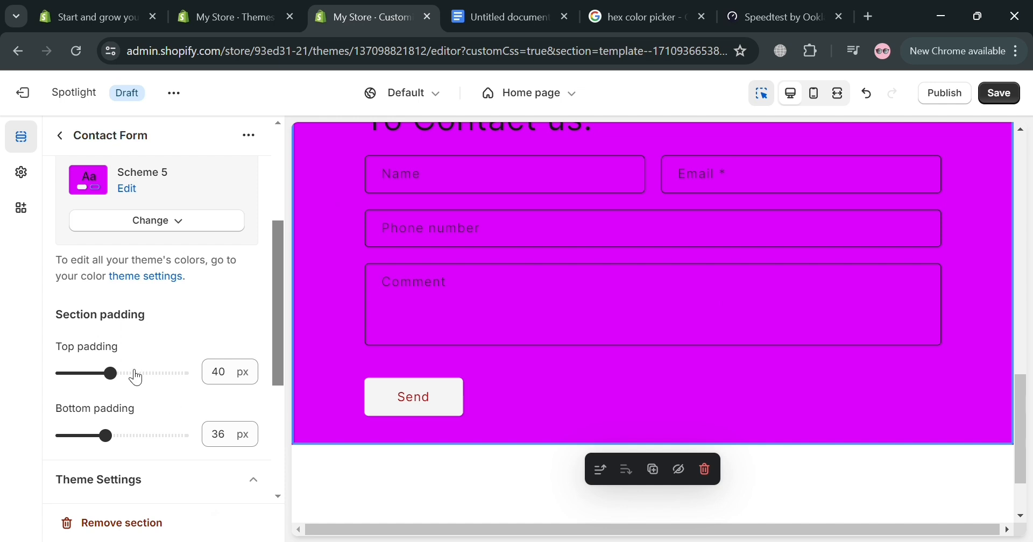
drag(109, 435, 153, 440)
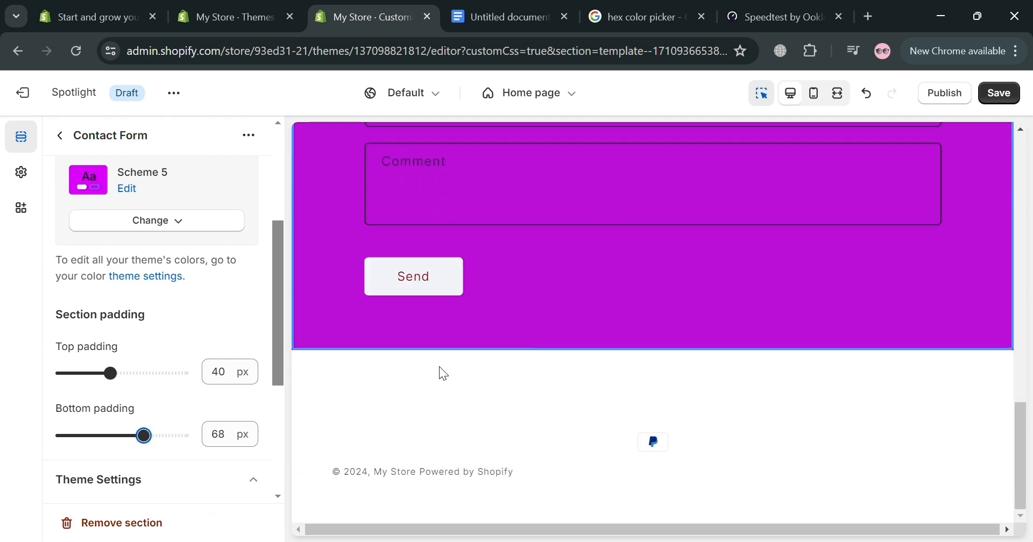
scroll(134, 450, down, 5)
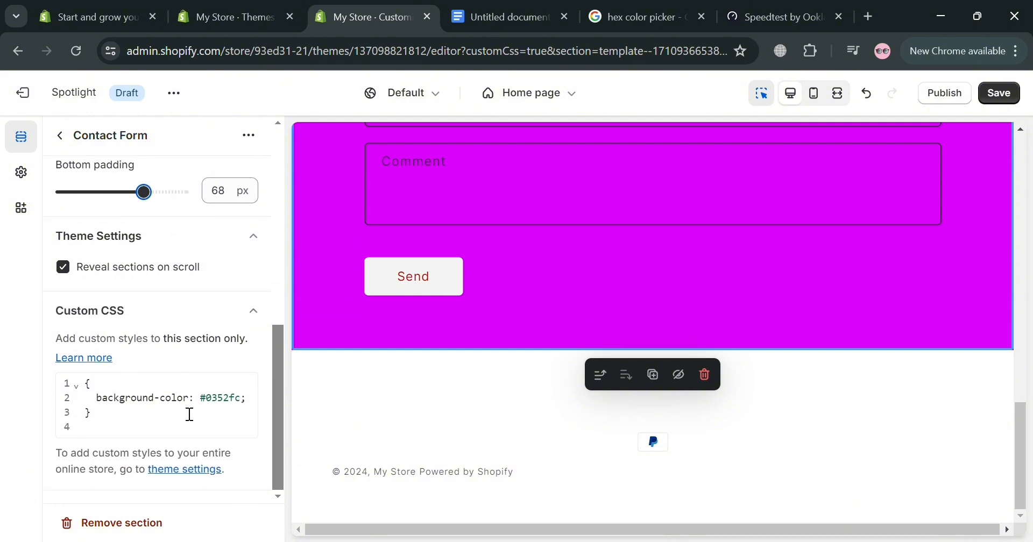
- Look through the sections and apps that can be added to the home page's footer
click(148, 418)
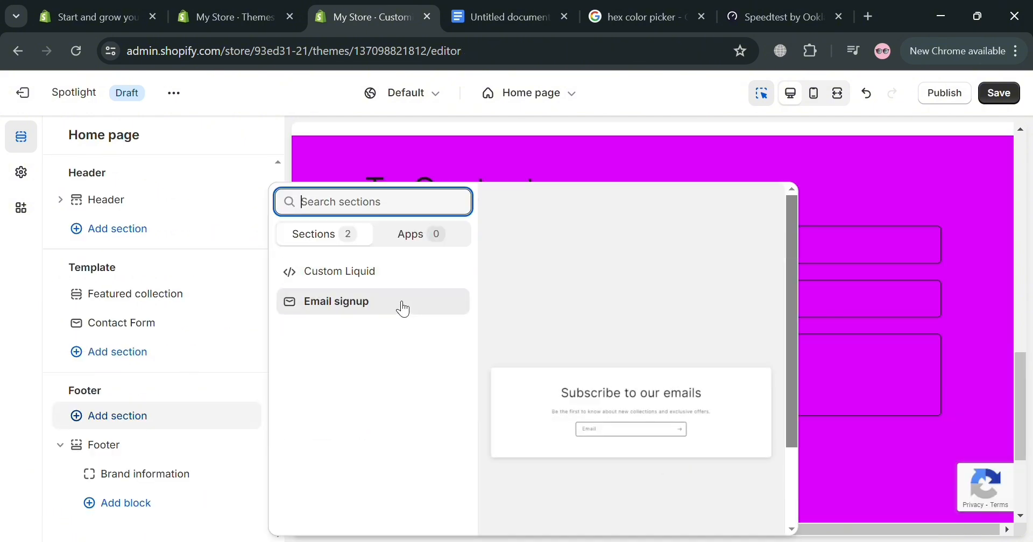
click(343, 247)
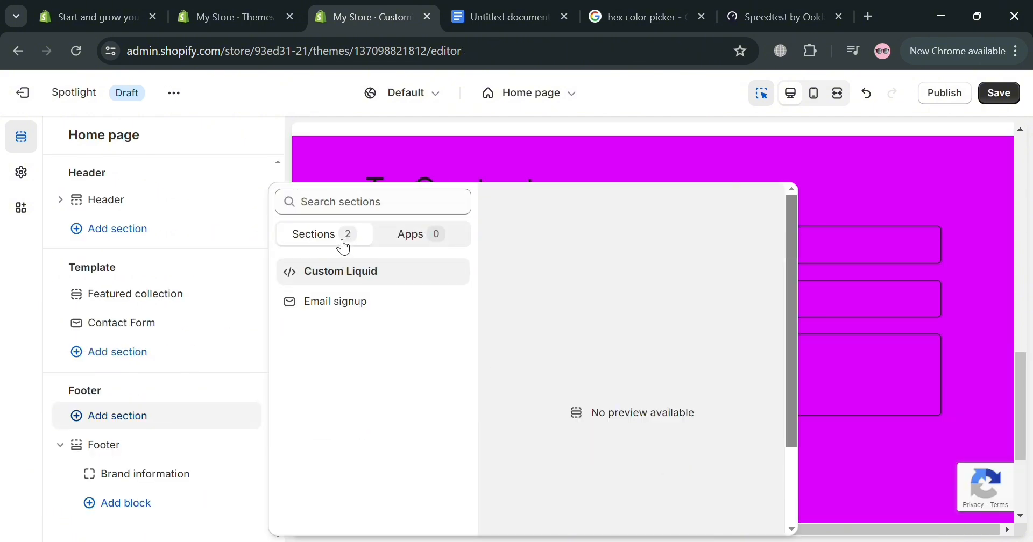
click(428, 233)
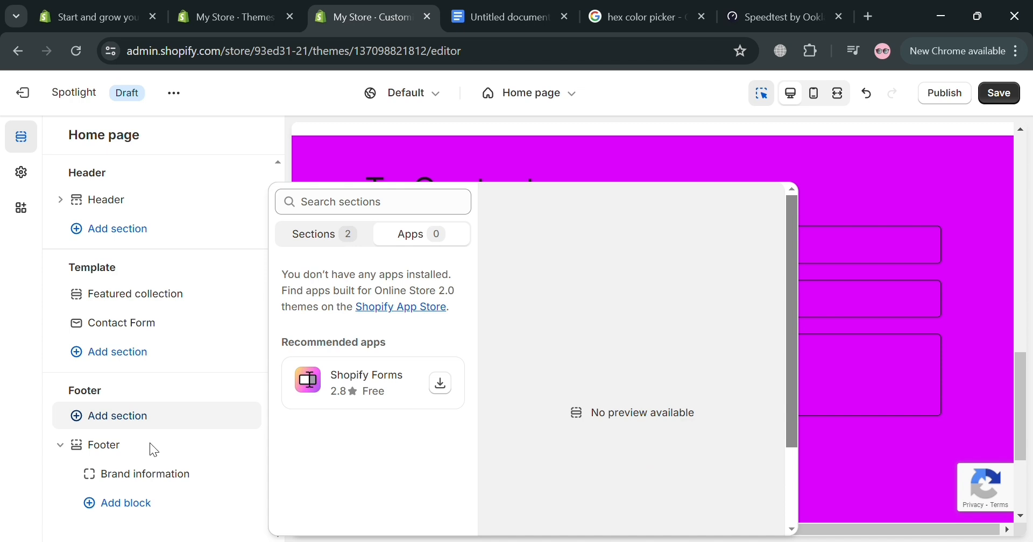
click(144, 421)
- Add a Rich text section to the home page template below the contact form
click(136, 365)
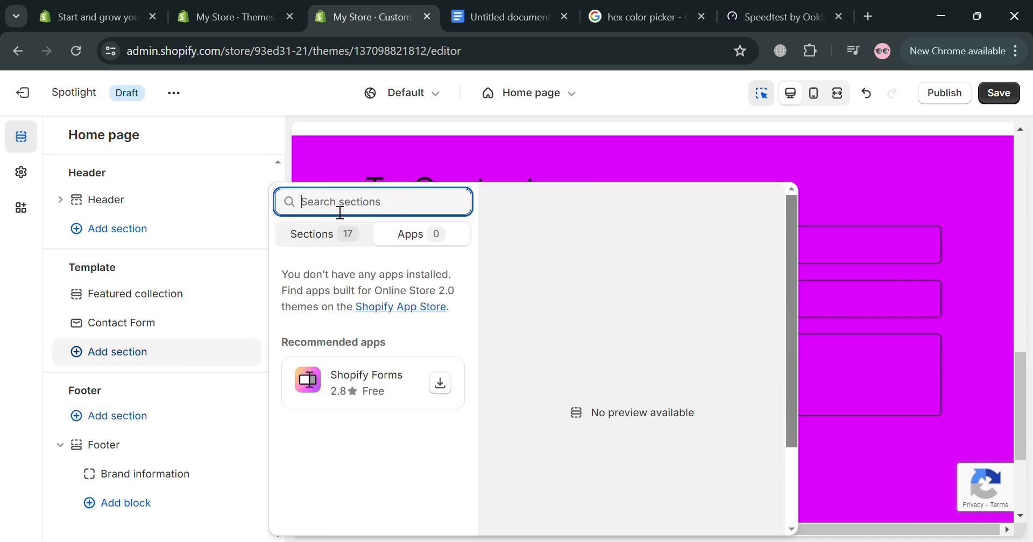
click(331, 242)
scroll(353, 377, down, 3)
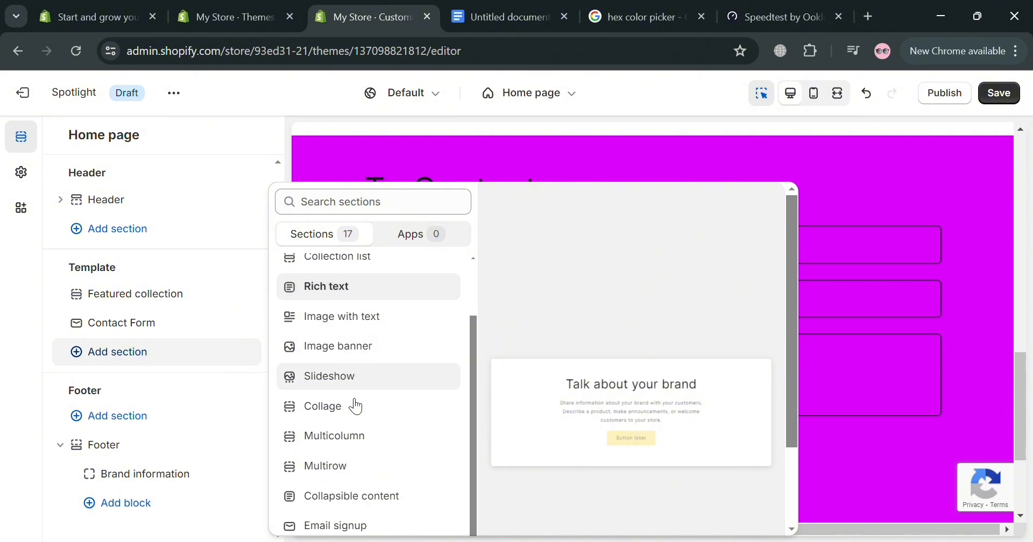
scroll(350, 430, down, 2)
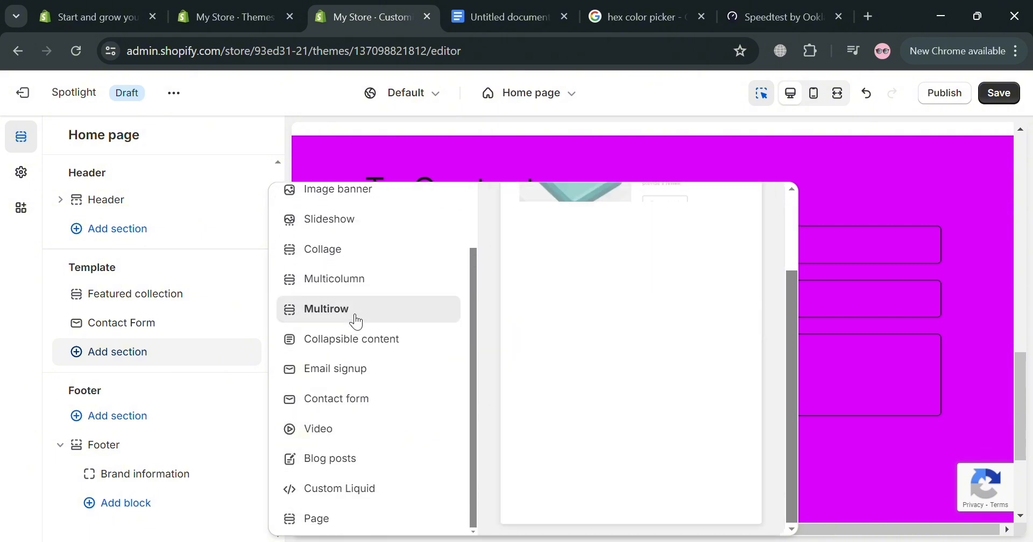
scroll(353, 328, up, 2)
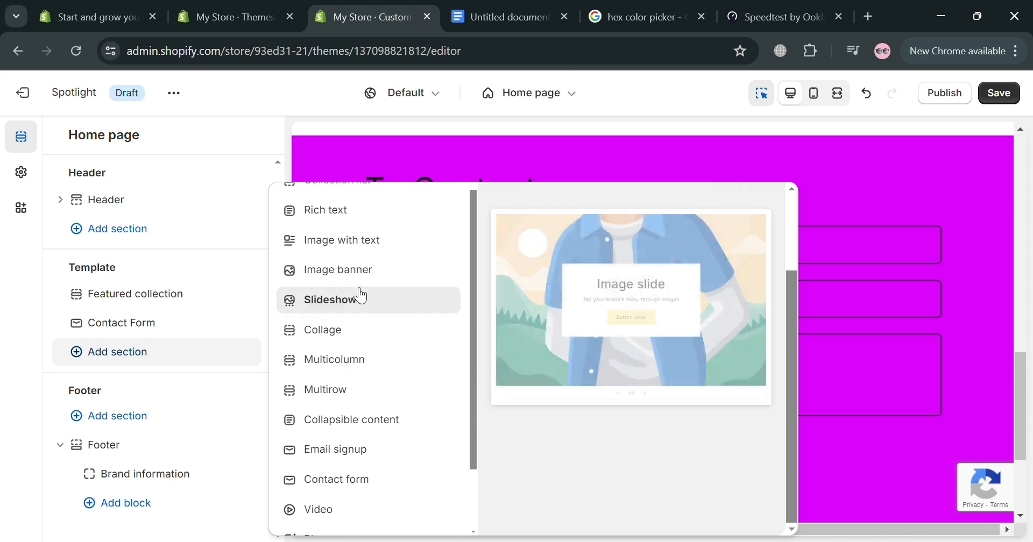
scroll(356, 301, up, 1)
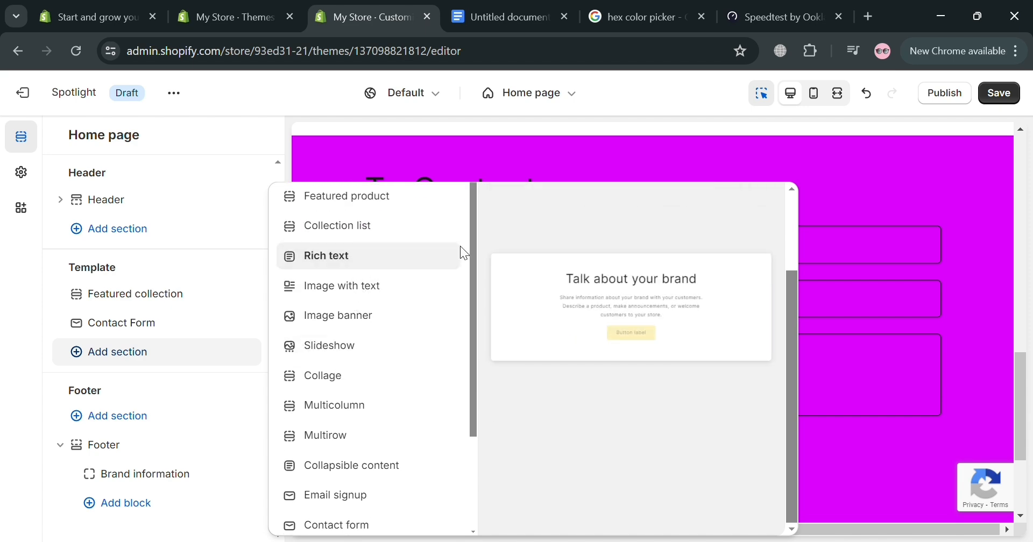
click(347, 258)
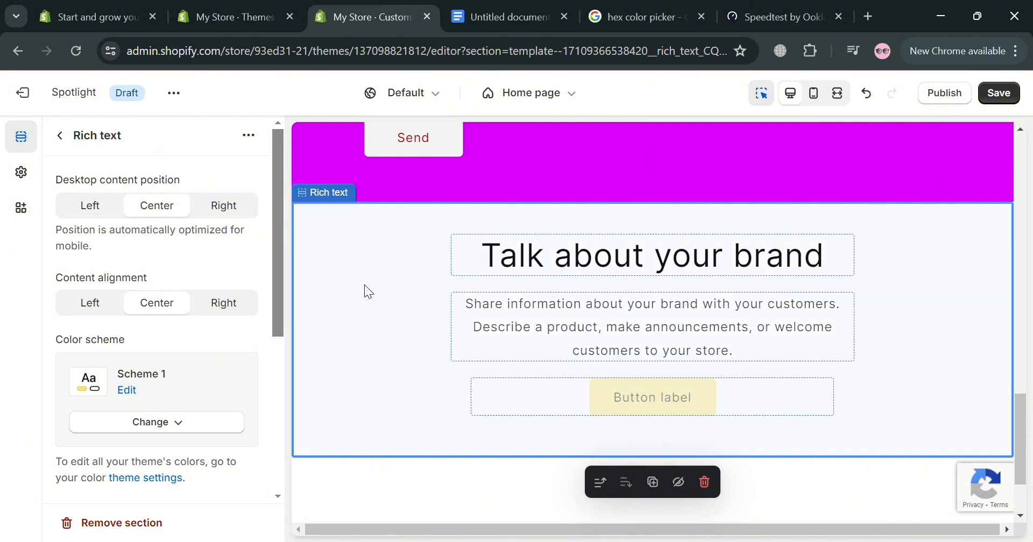
- Open the Rich text section's color Scheme 1 for editing and bring up its background color
scroll(185, 402, down, 3)
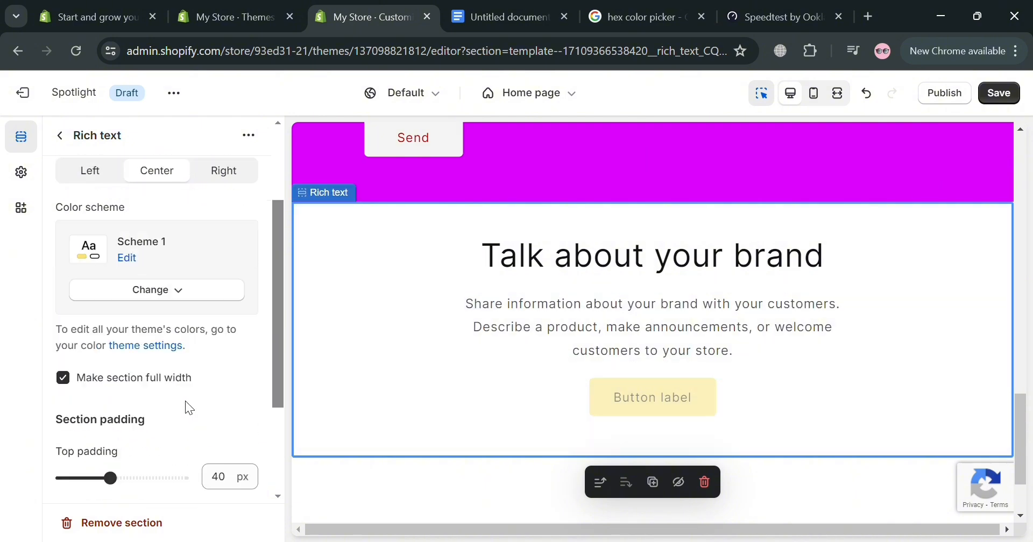
click(183, 264)
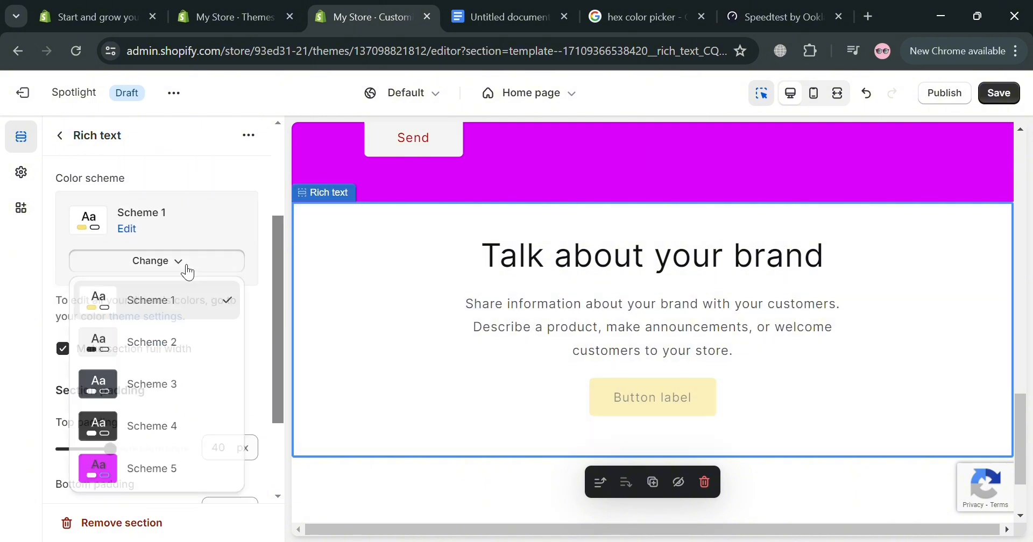
click(135, 231)
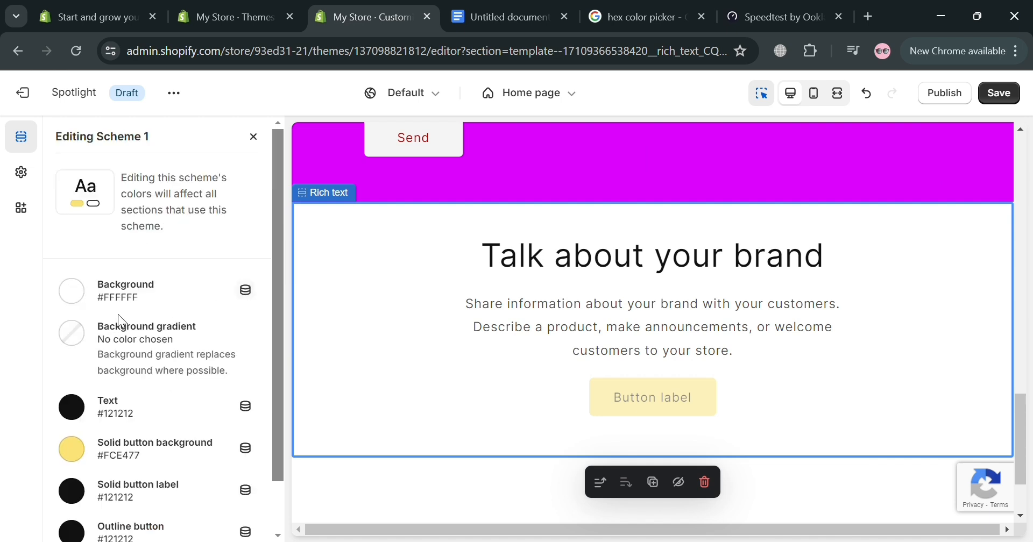
click(246, 292)
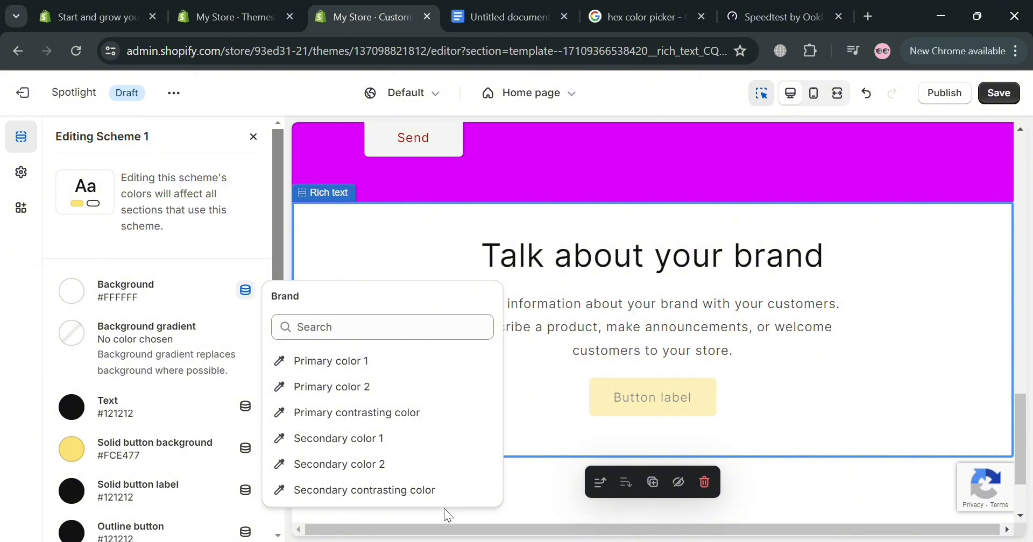
click(155, 290)
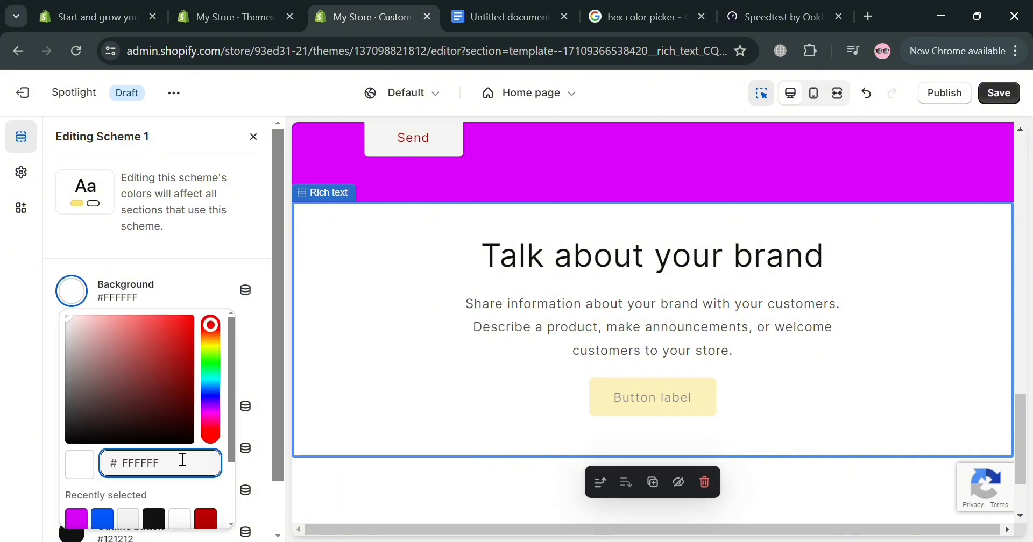
- Switch to the Google hex color picker, choose the teal #04c7bd, and copy its hex code
click(681, 17)
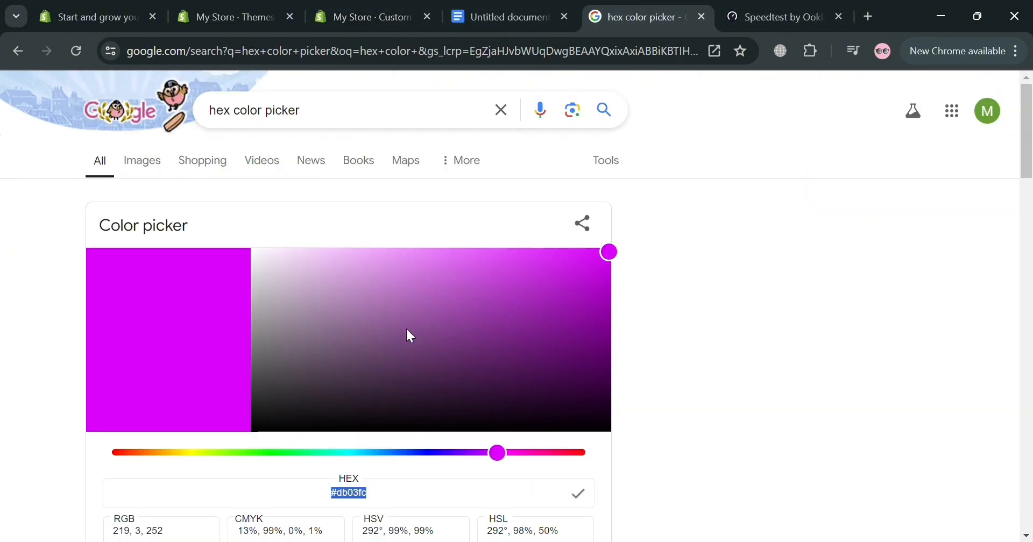
scroll(411, 336, down, 5)
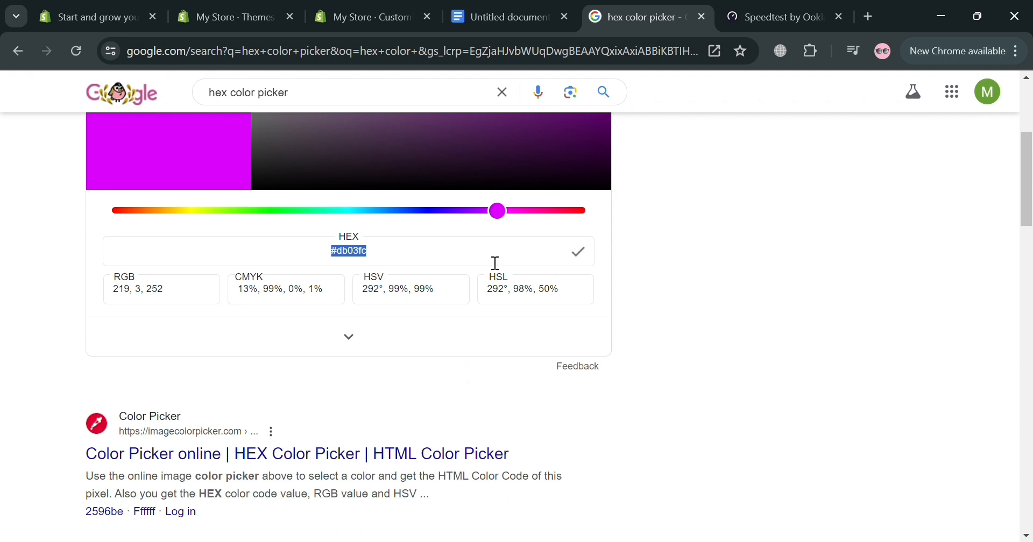
click(443, 210)
scroll(366, 269, up, 2)
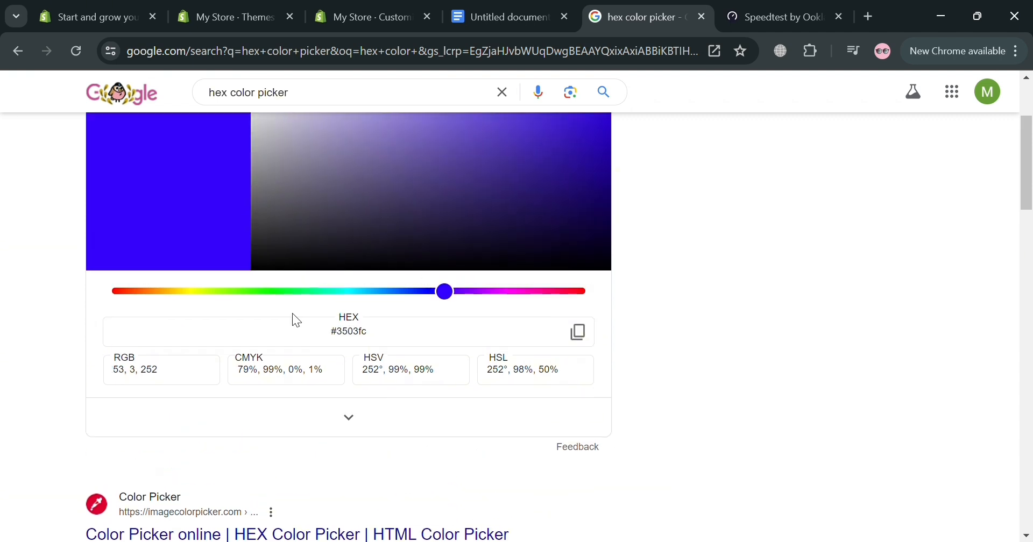
click(285, 292)
click(344, 292)
scroll(484, 242, up, 2)
click(606, 209)
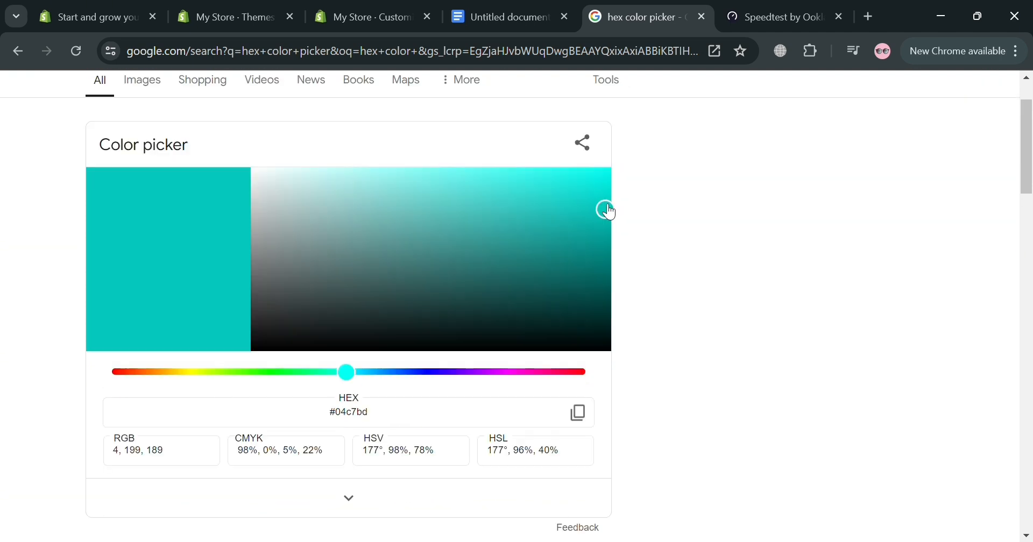
click(578, 413)
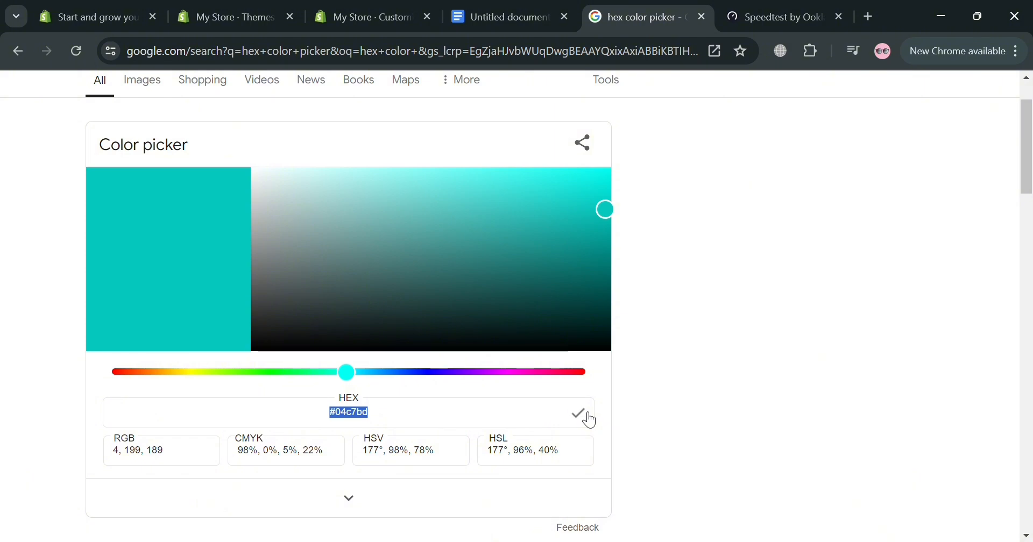
- Return to the Shopify theme editor and set Scheme 1's background color to #04C7BD
click(366, 17)
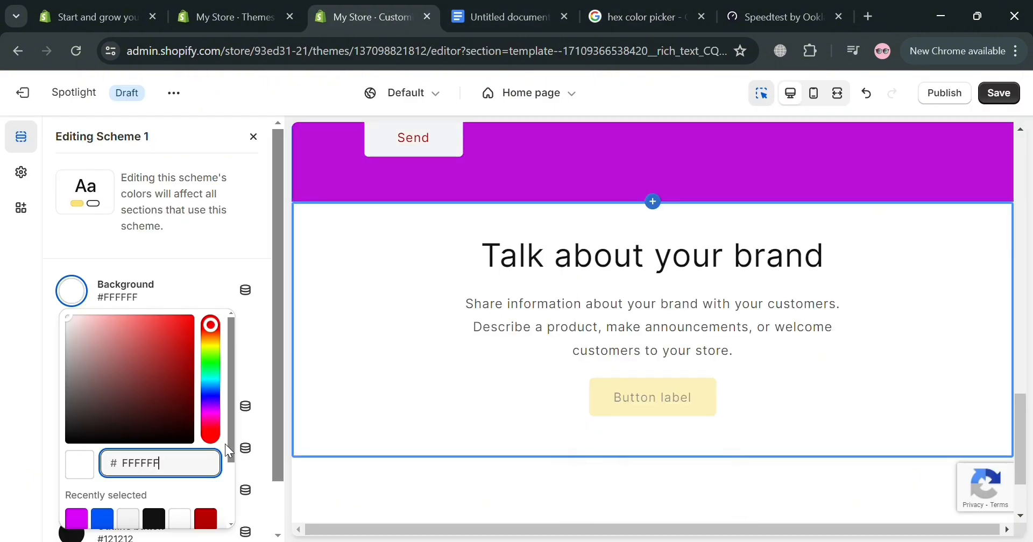
double_click(183, 463)
key(ctrl+v)
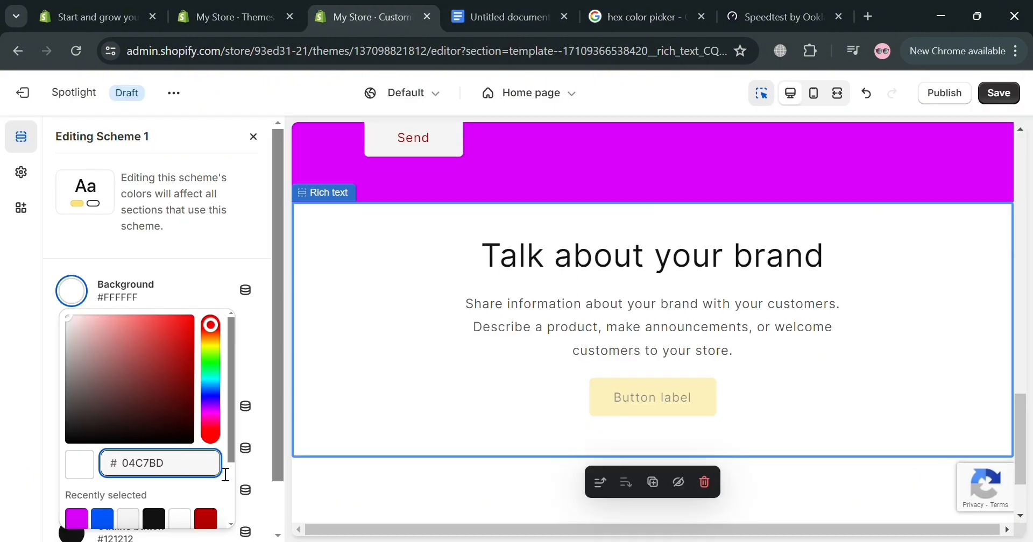
click(212, 492)
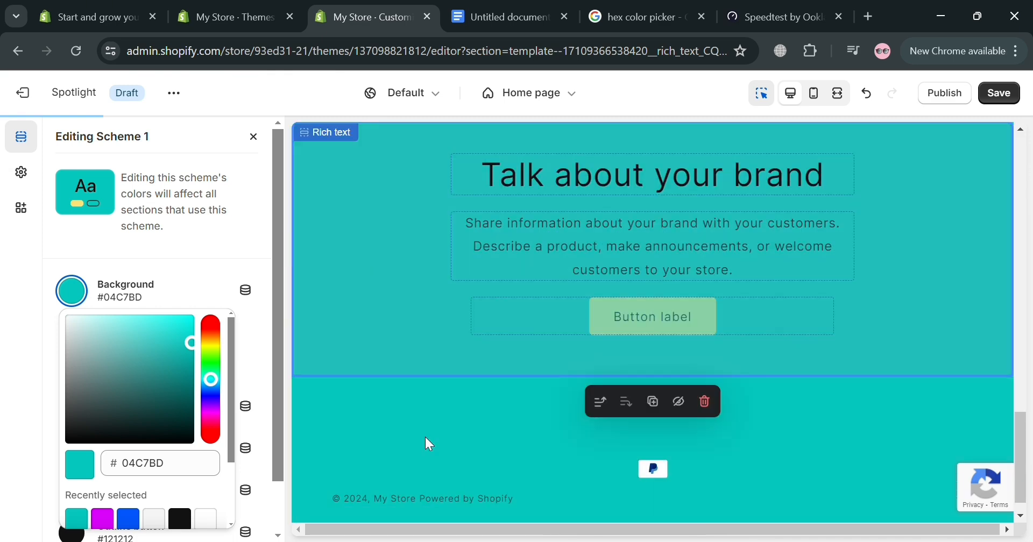
scroll(204, 425, down, 3)
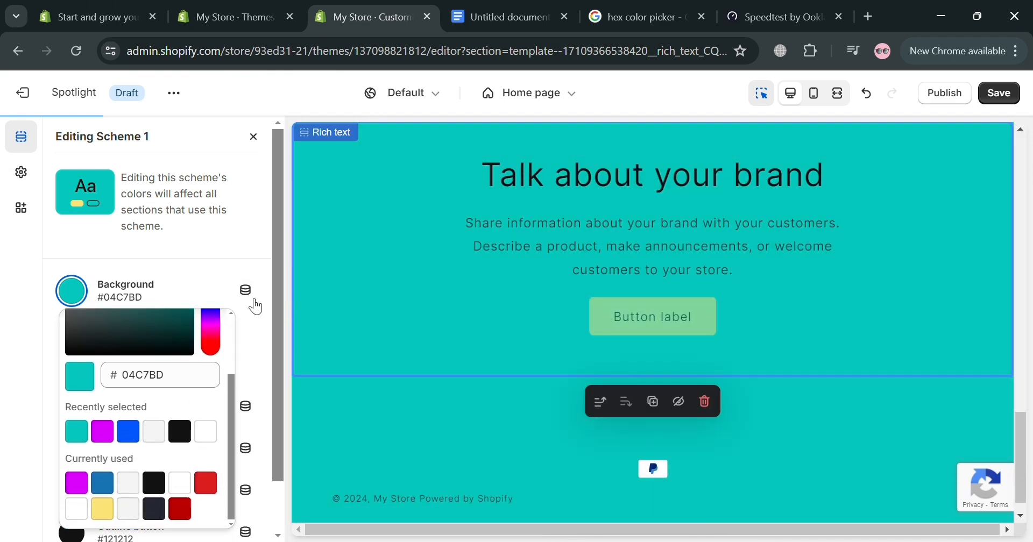
drag(244, 317, 242, 300)
click(231, 188)
click(210, 286)
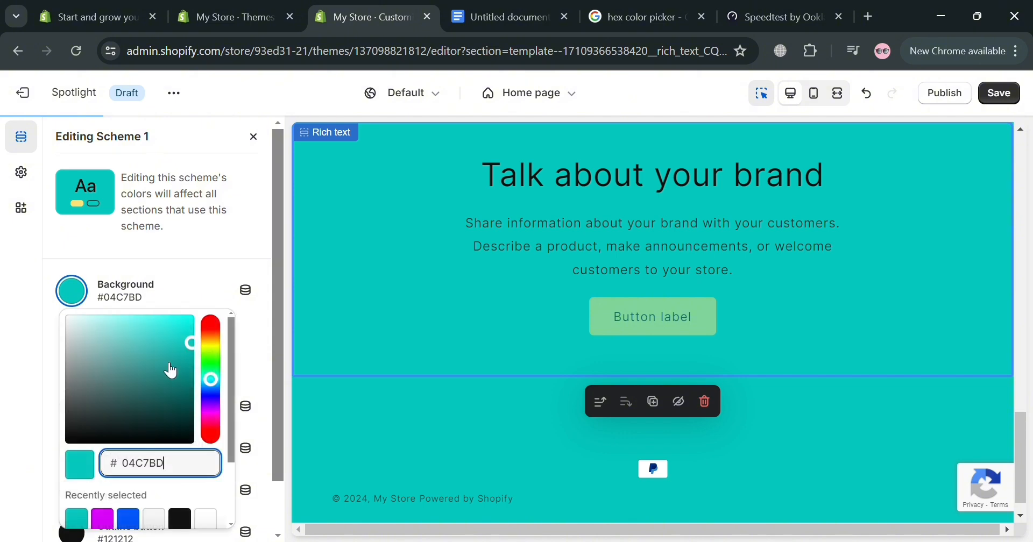
click(189, 241)
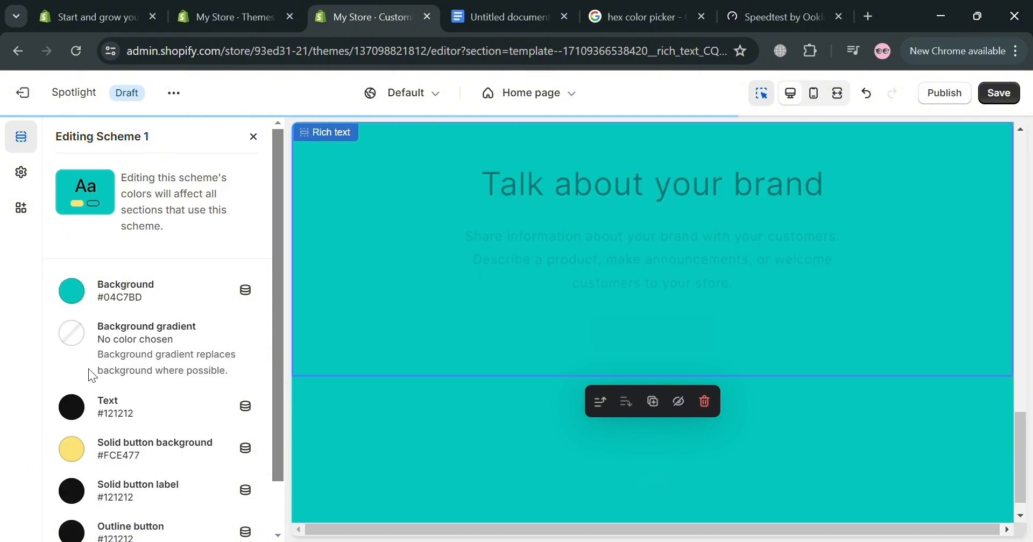
- Give Scheme 1 a yellow-pink-yellow linear background gradient with an angle of 283°
click(81, 335)
click(234, 228)
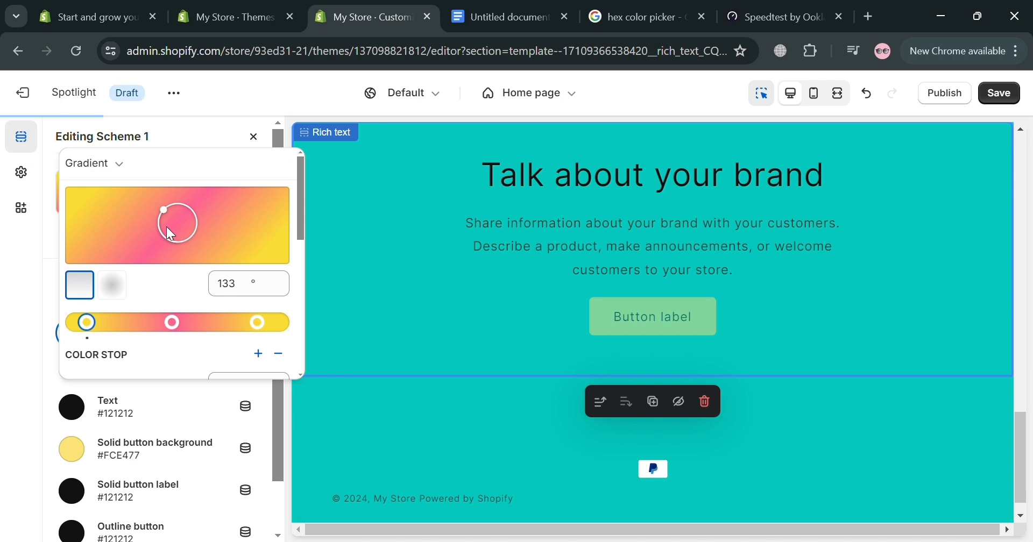
drag(166, 228, 186, 225)
click(258, 353)
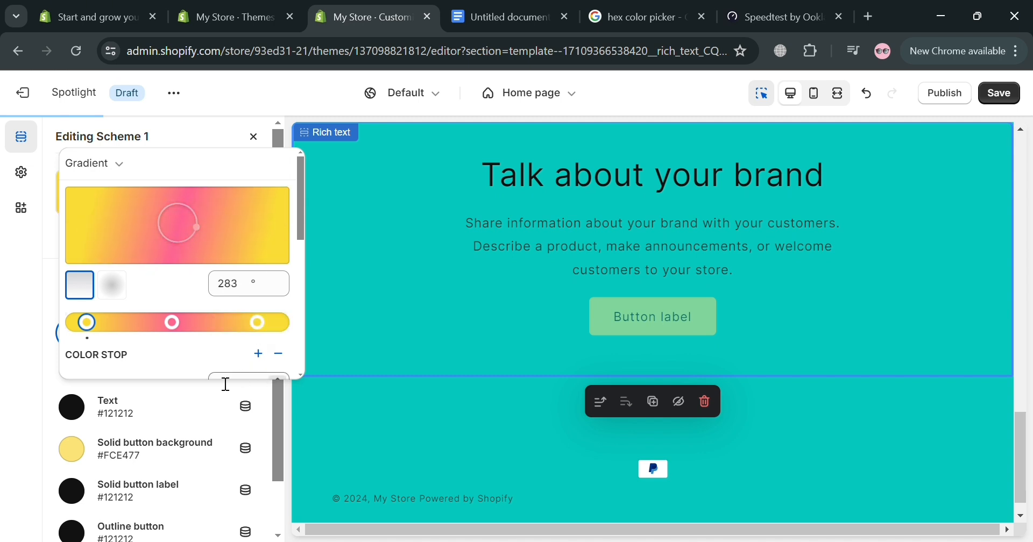
click(169, 418)
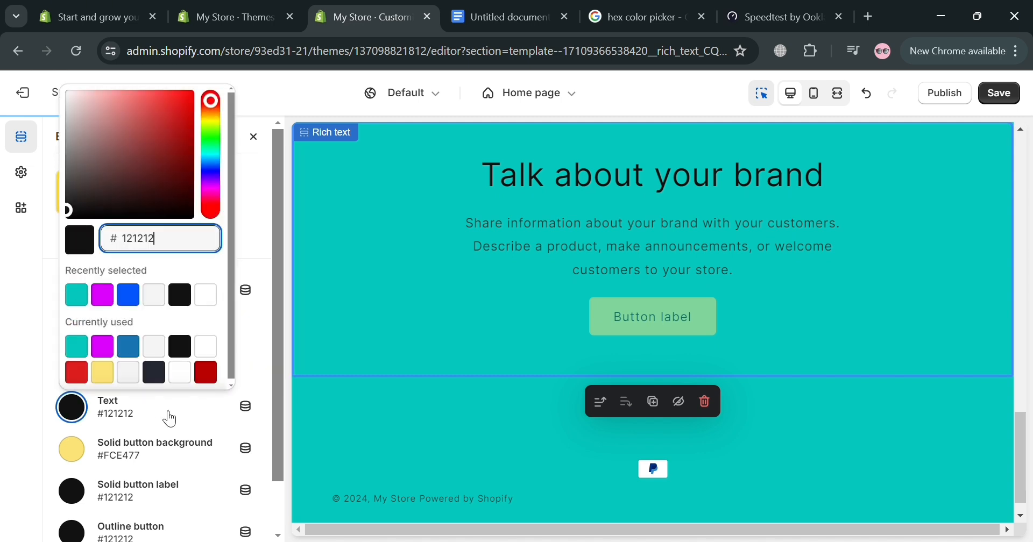
click(269, 286)
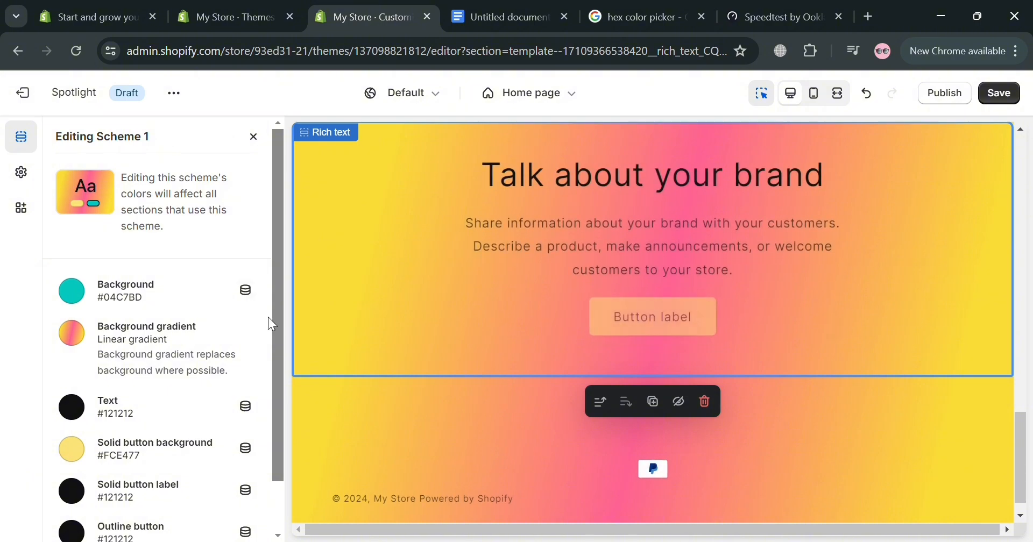
- Examine in the home page preview which sections use the Scheme 1 gradient, from the header down to the footer
scroll(807, 317, up, 5)
scroll(827, 316, up, 1)
scroll(430, 437, up, 4)
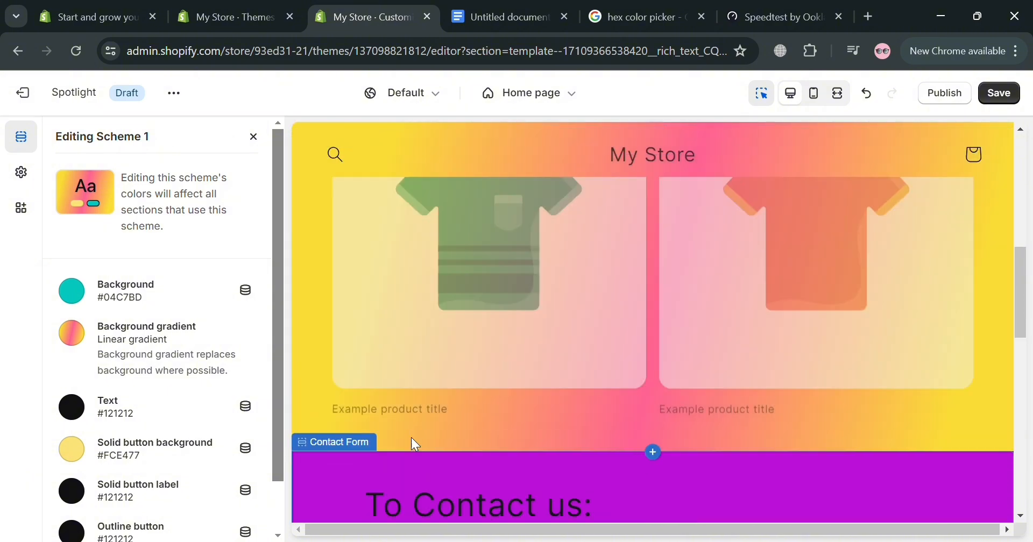
scroll(224, 451, down, 2)
scroll(823, 300, down, 4)
scroll(826, 306, down, 4)
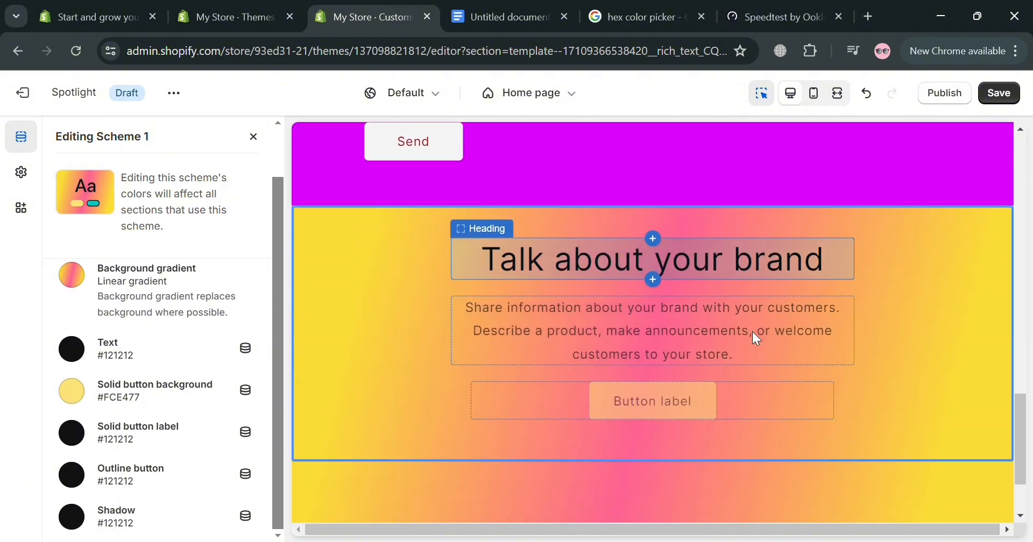
scroll(753, 322, up, 8)
scroll(747, 313, up, 2)
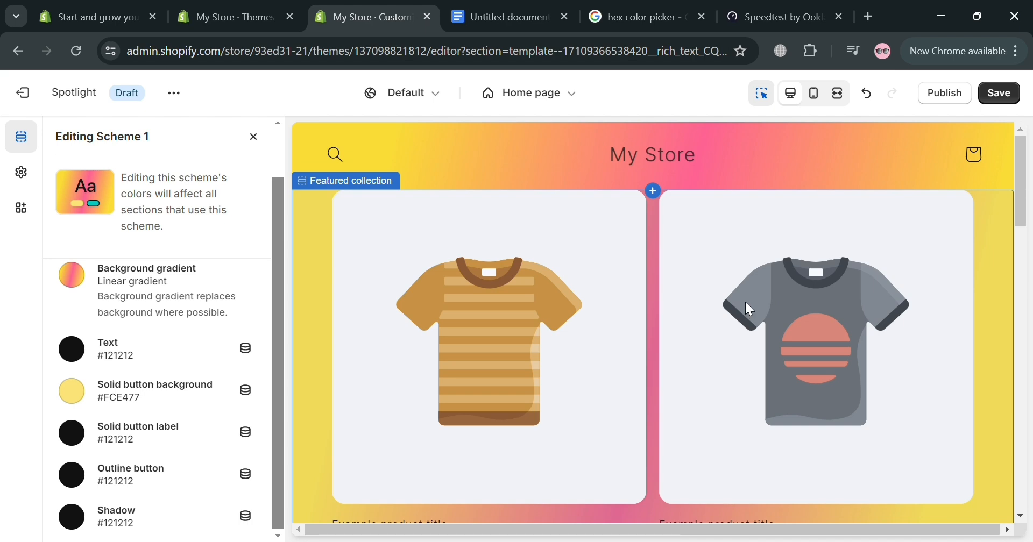
scroll(748, 306, down, 8)
scroll(745, 302, down, 2)
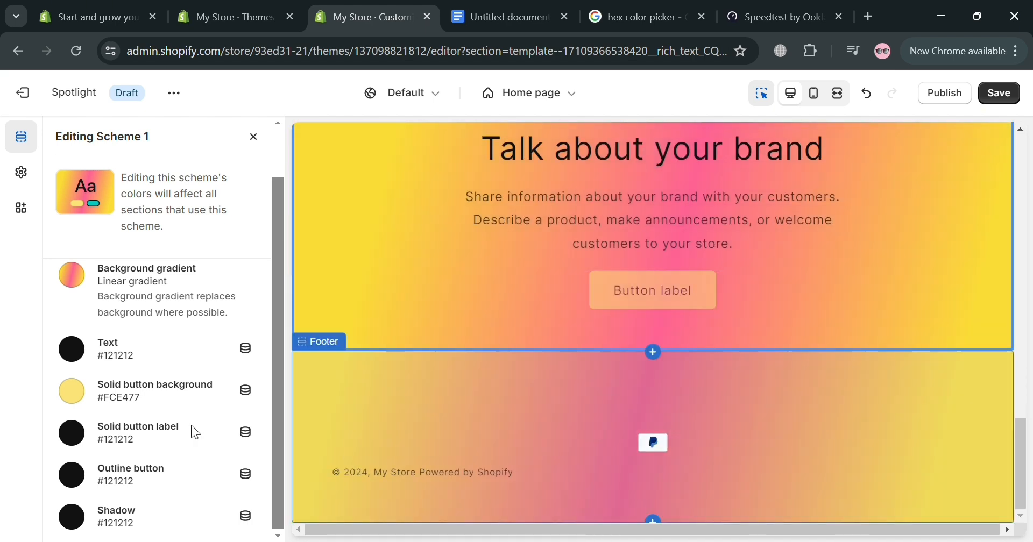
- From the footer's Scheme 1, shift the background gradient's middle pink stop toward the first yellow stop and save the theme
click(449, 415)
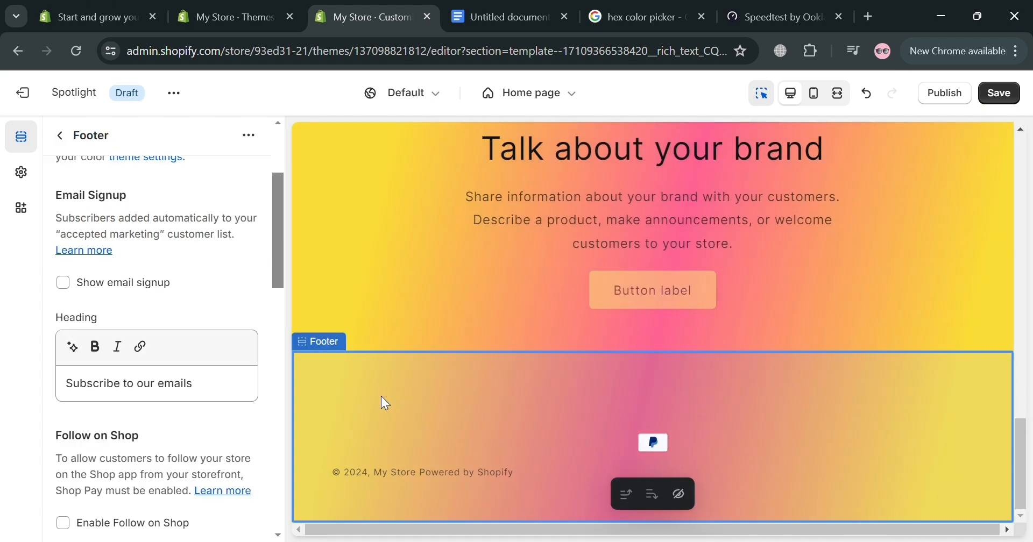
scroll(259, 382, up, 3)
scroll(659, 238, up, 5)
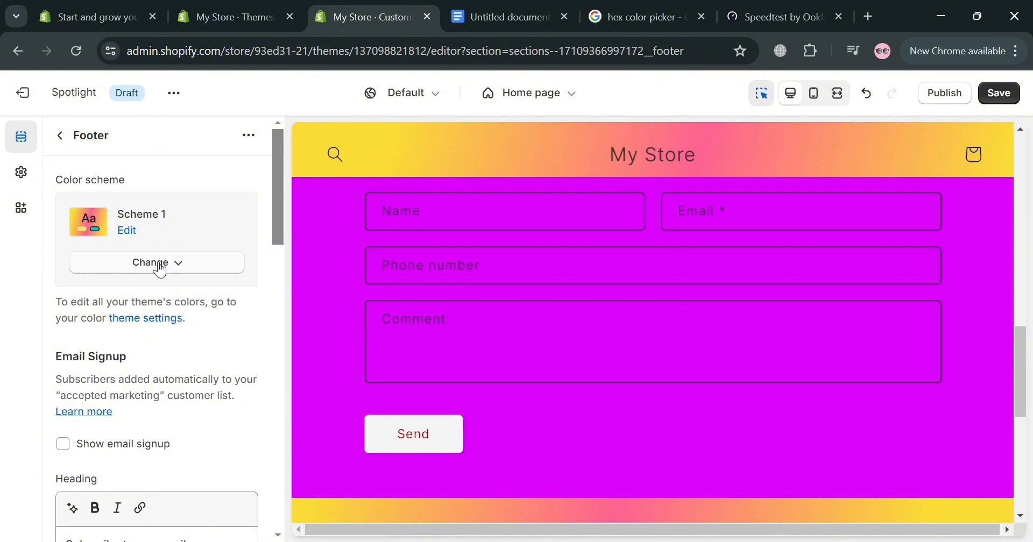
click(127, 232)
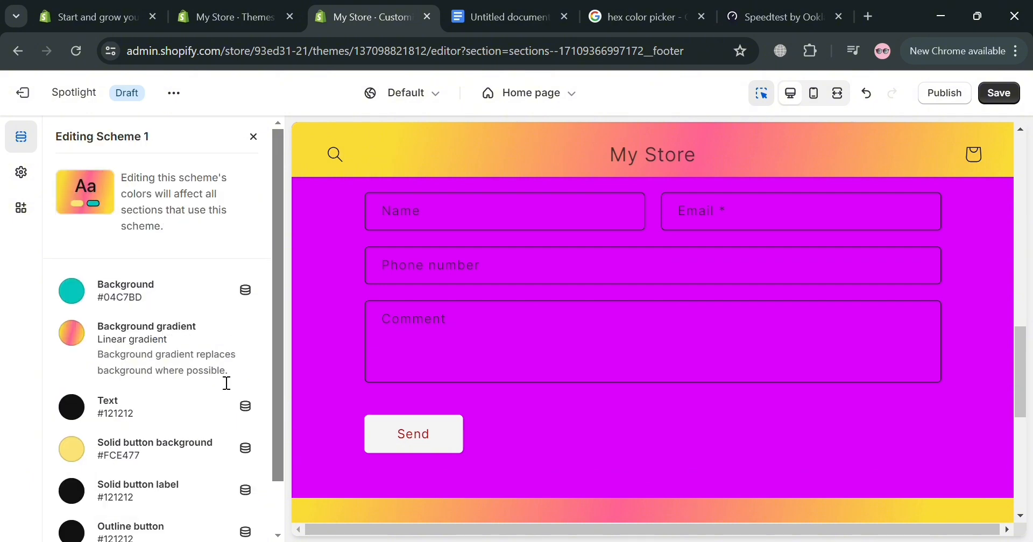
click(83, 339)
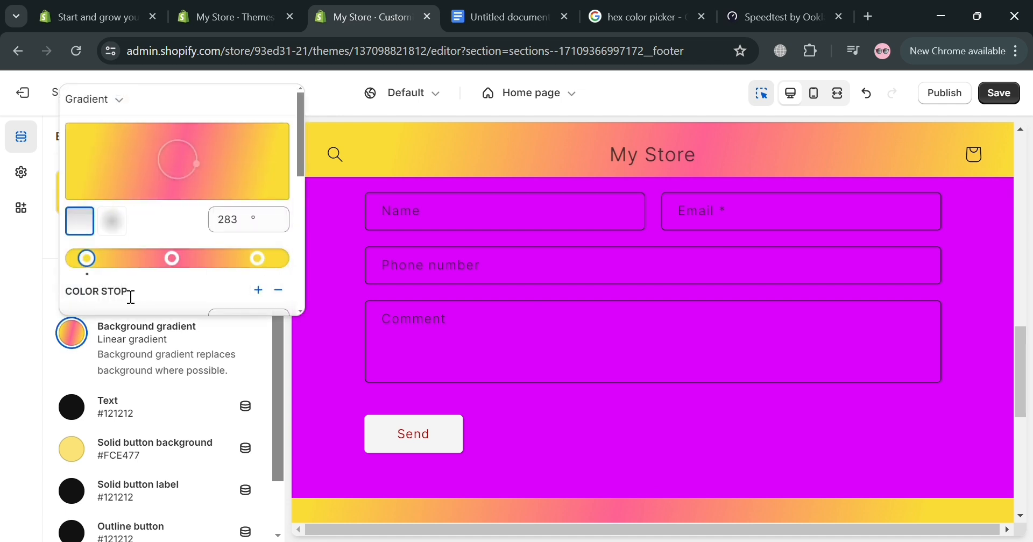
click(188, 356)
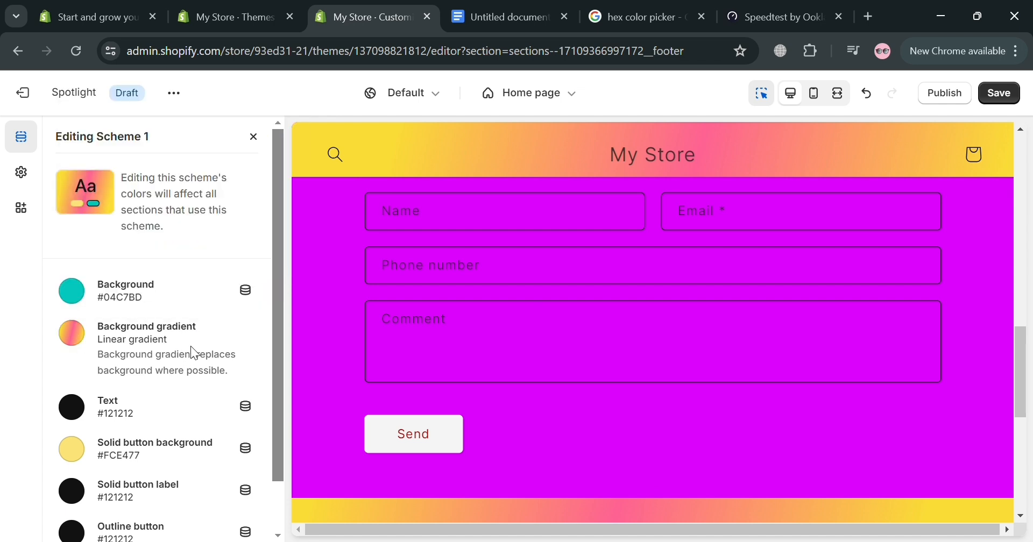
click(84, 336)
click(84, 336)
click(85, 336)
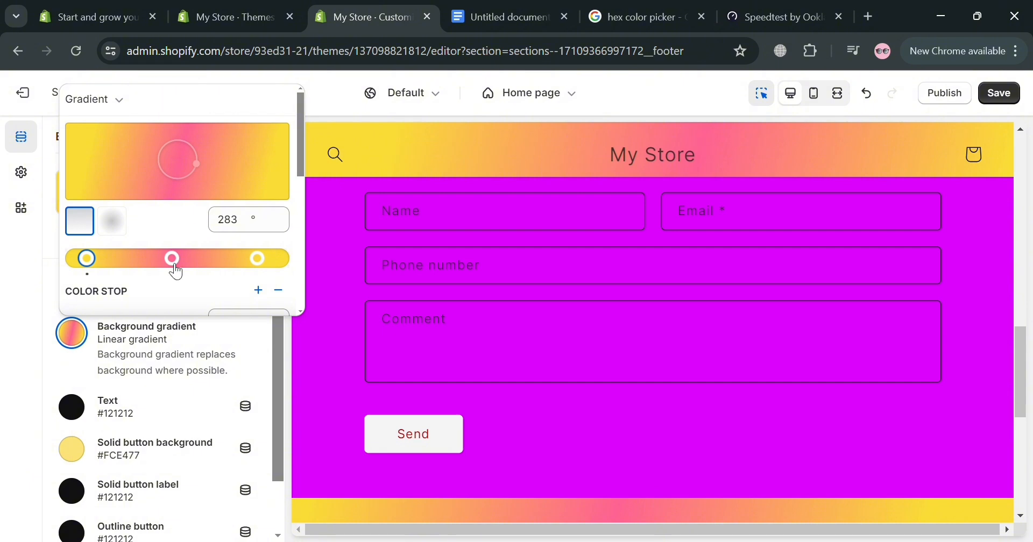
drag(175, 268, 136, 274)
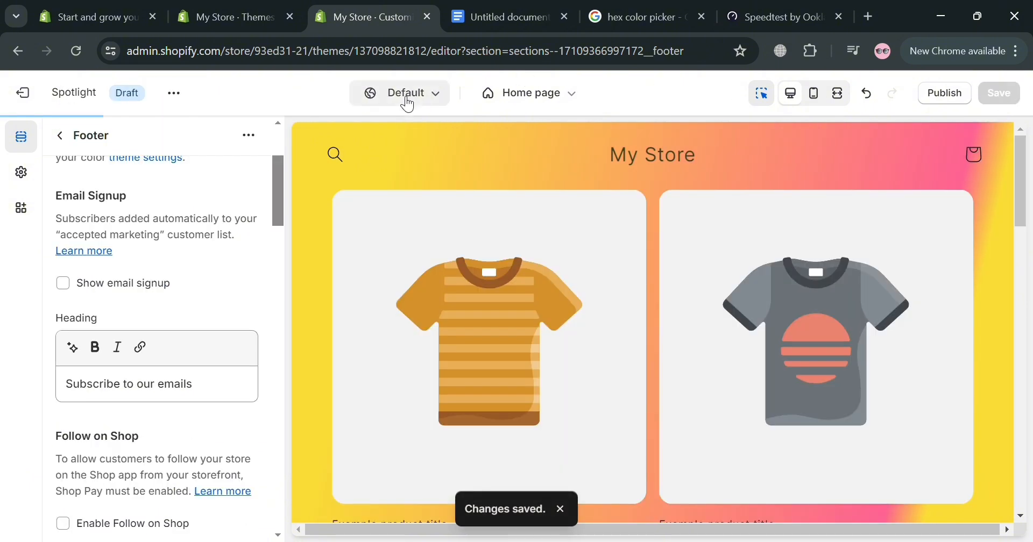
- Open the storefront preview of the draft Spotlight theme and close the Speedtest browser tab
click(407, 100)
click(403, 97)
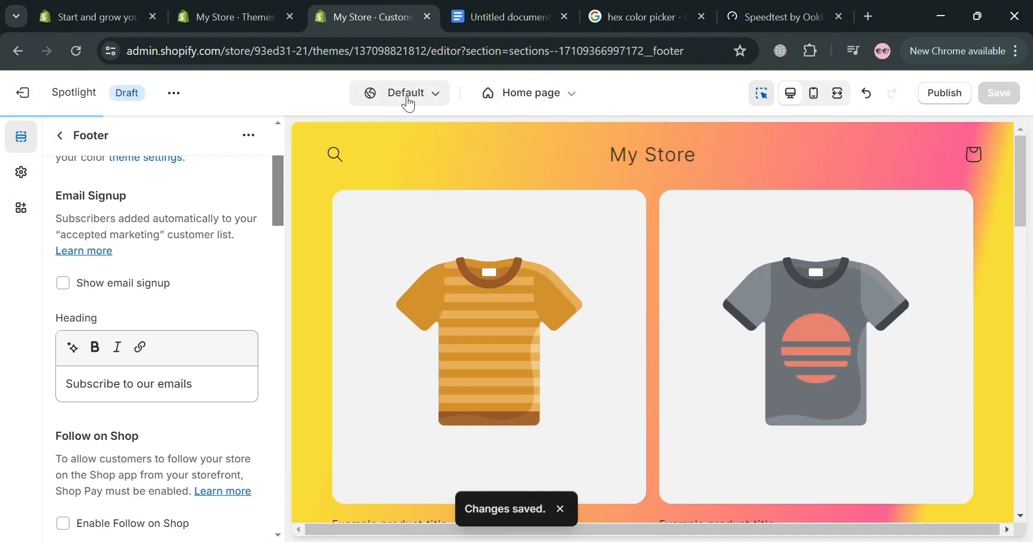
click(181, 100)
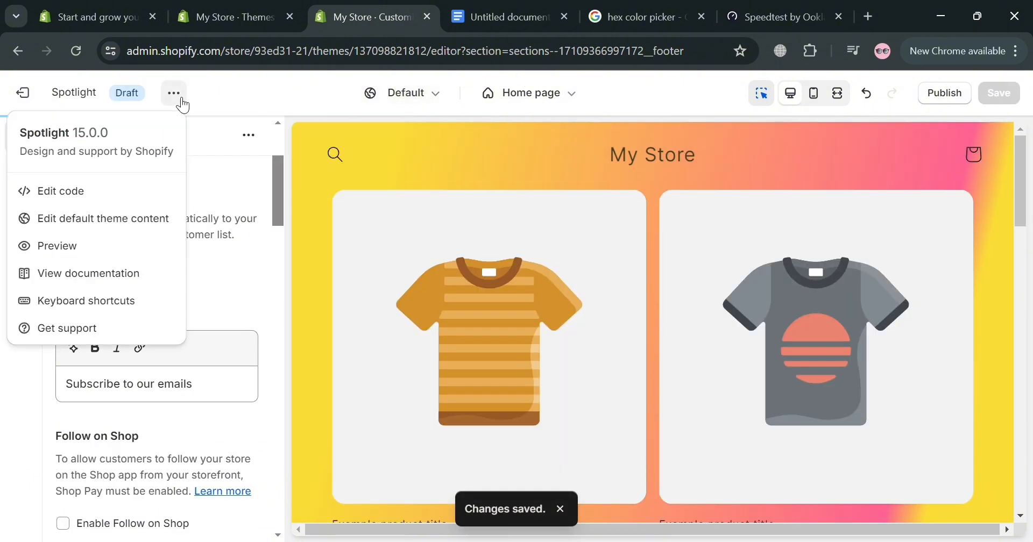
click(93, 251)
click(839, 16)
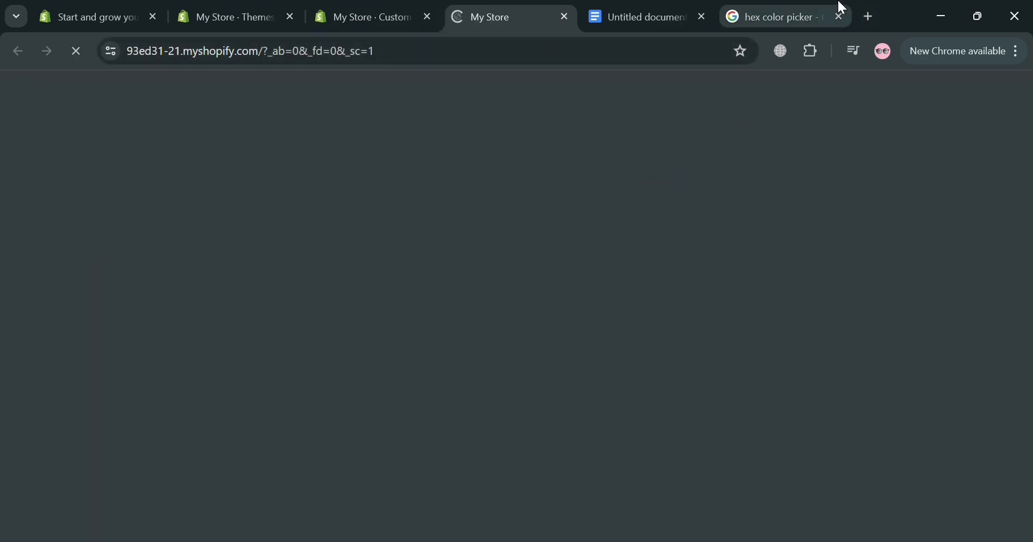
- Look over the previewed storefront's product grid, contact form and Rich text sections
scroll(698, 225, down, 5)
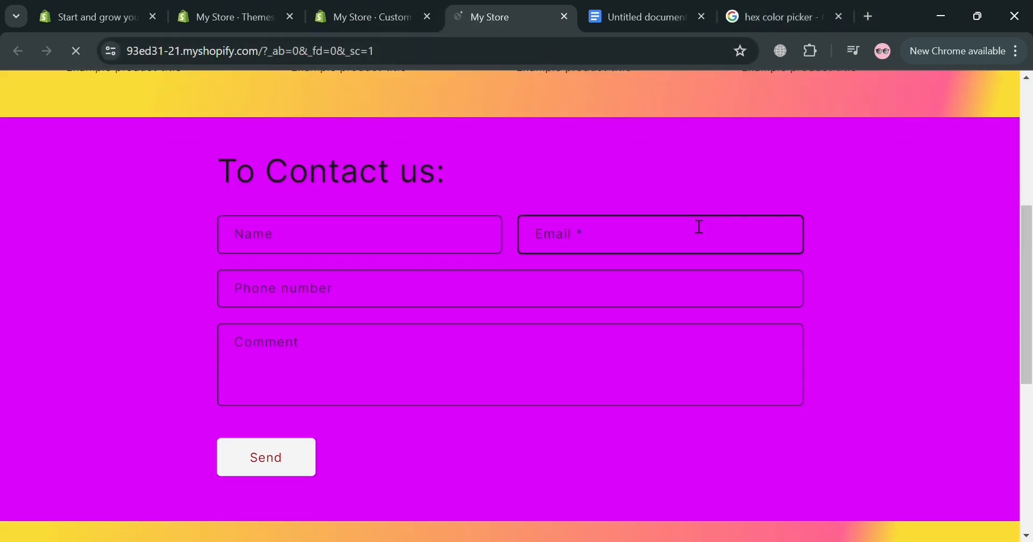
scroll(689, 212, down, 5)
scroll(689, 214, up, 10)
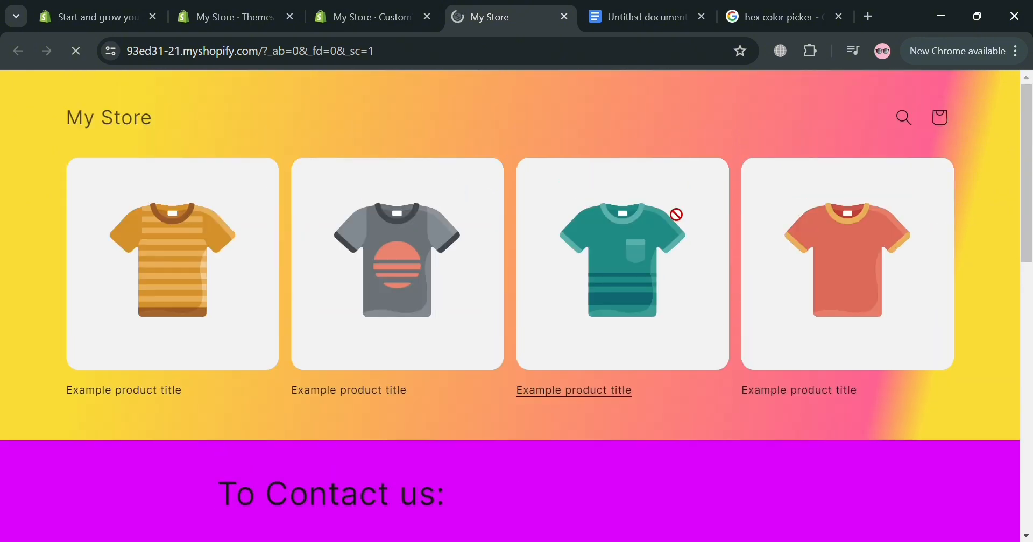
scroll(676, 214, down, 5)
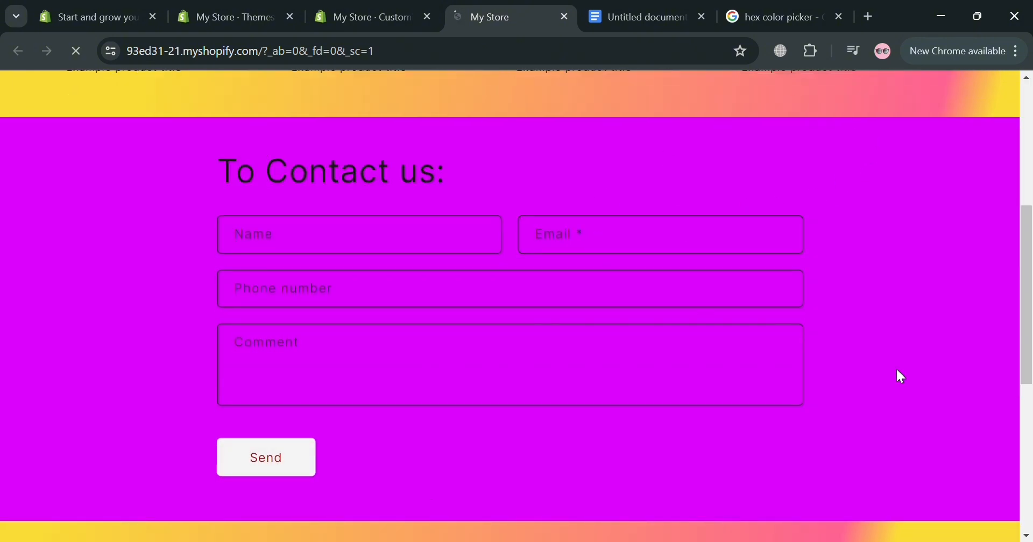
scroll(895, 379, down, 2)
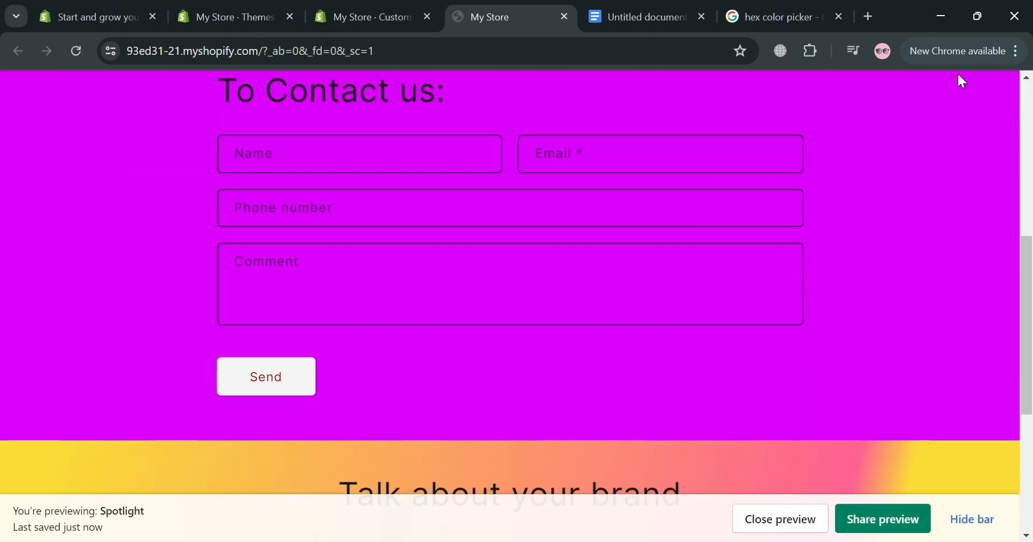